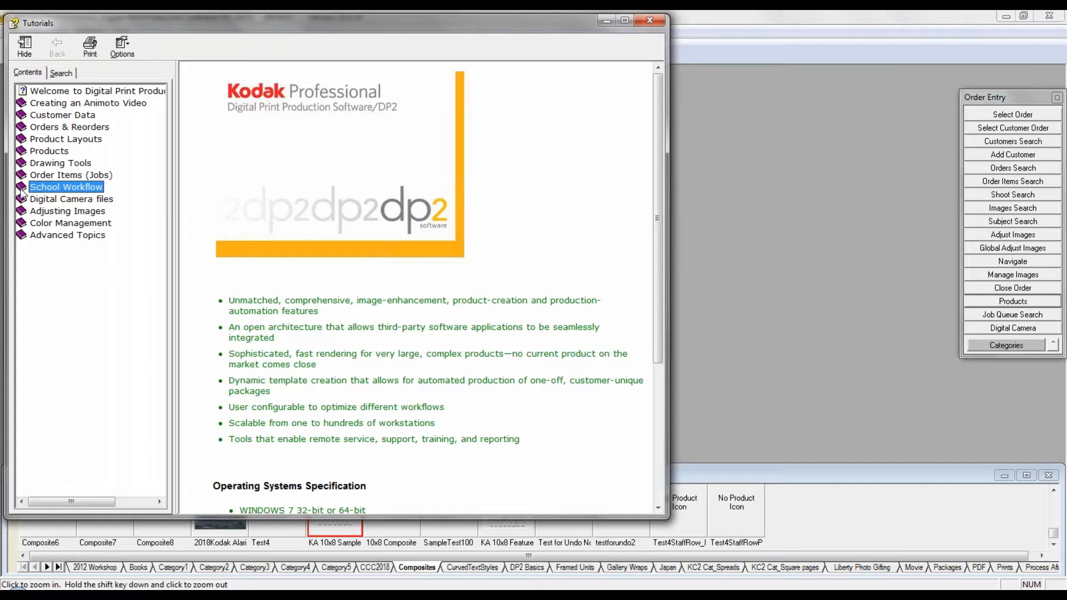
# Step: View the School Sample Order topic in the School Workflow tutorials, and close the help window
pyautogui.click(56, 201)
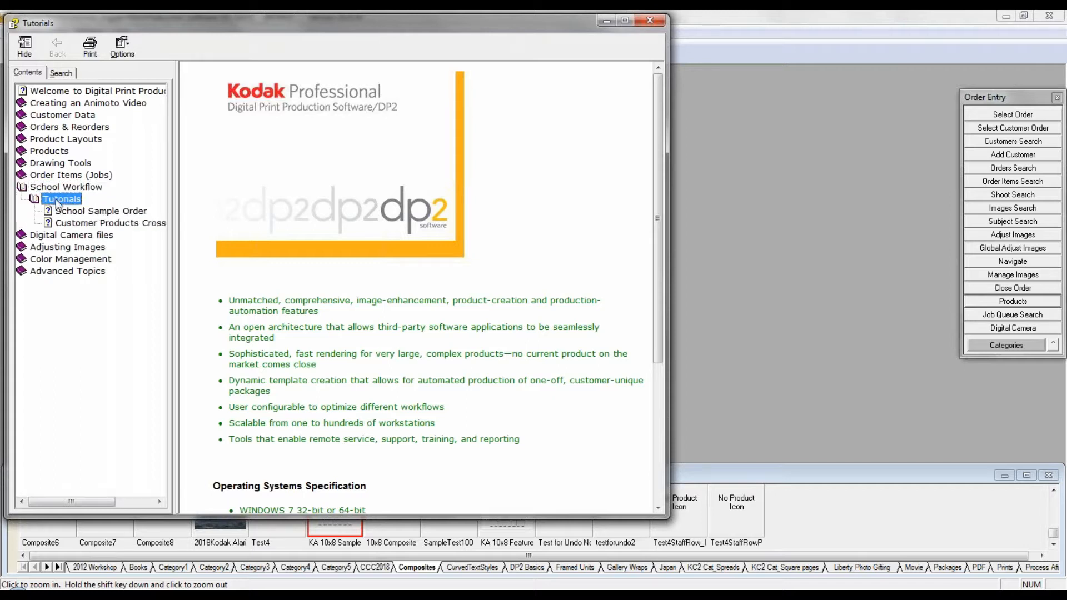
pyautogui.click(105, 214)
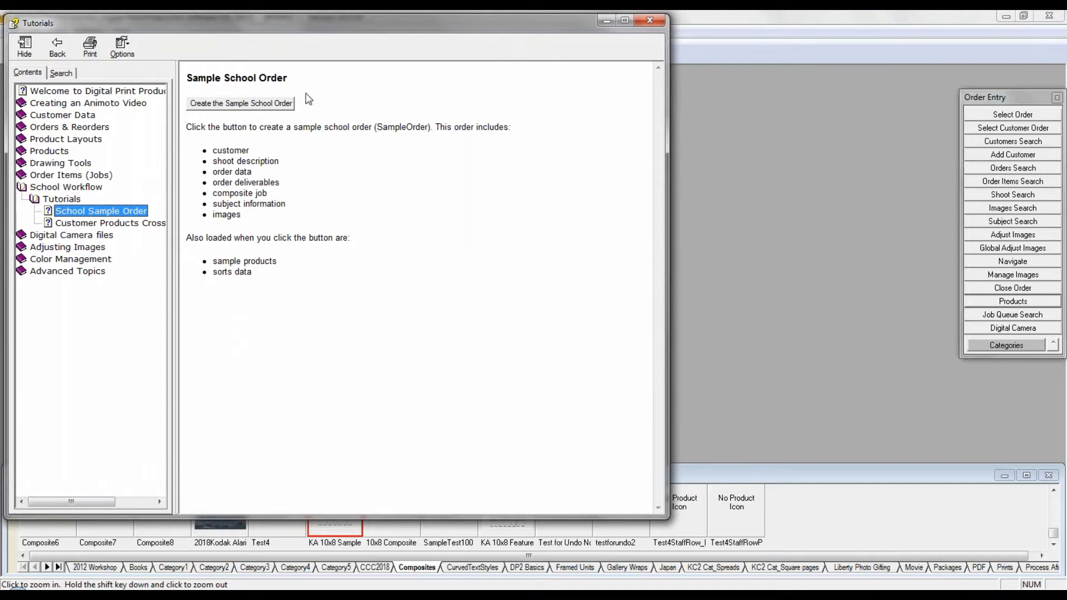
pyautogui.click(649, 22)
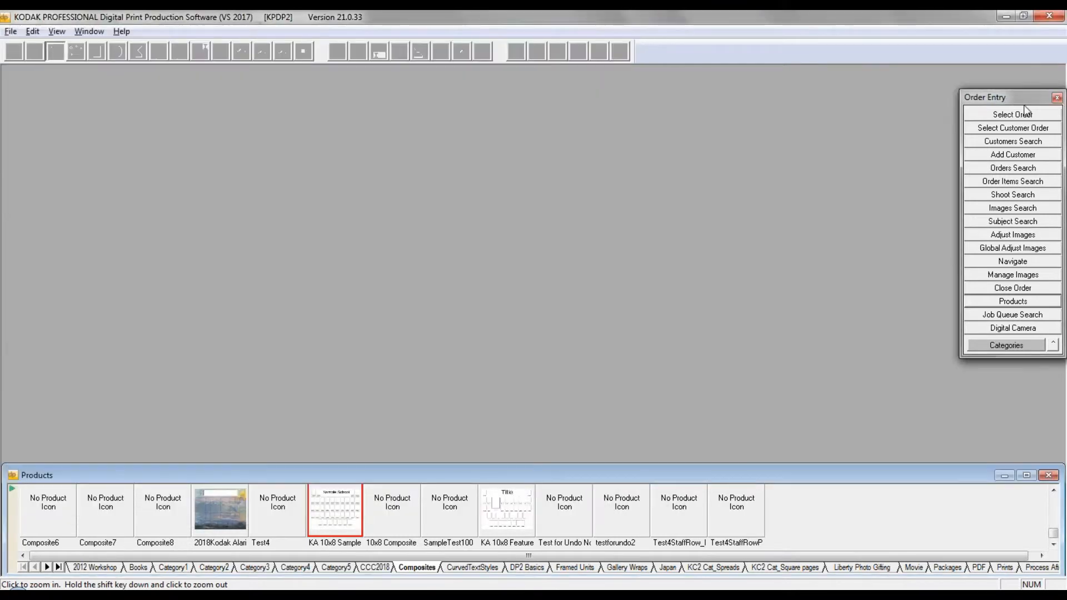
# Step: Select the order KASampleOrder and open it
pyautogui.click(1025, 114)
pyautogui.write('k')
pyautogui.click(932, 56)
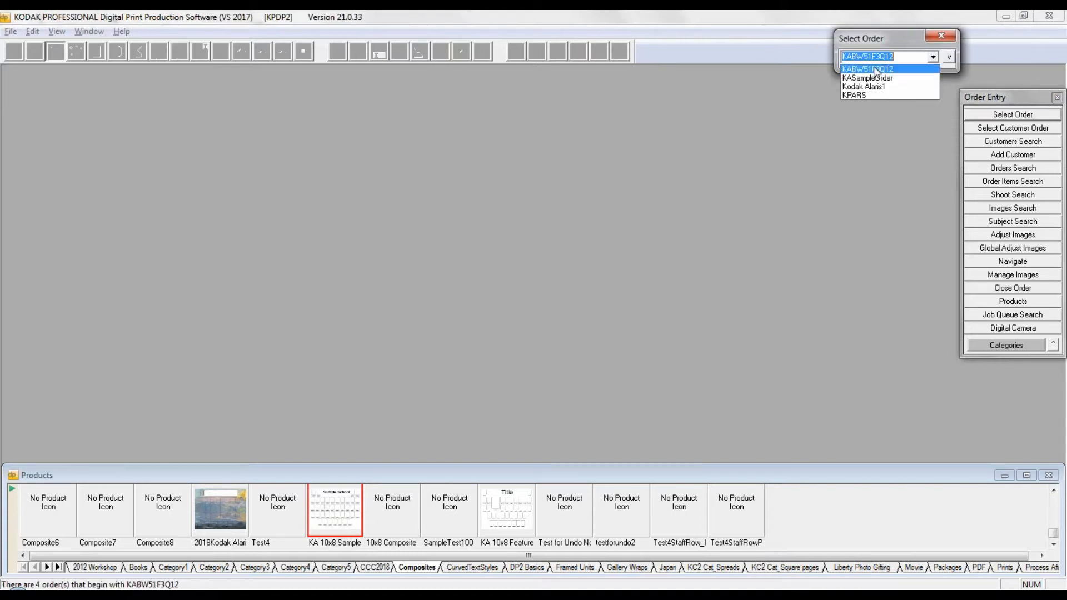
pyautogui.click(872, 79)
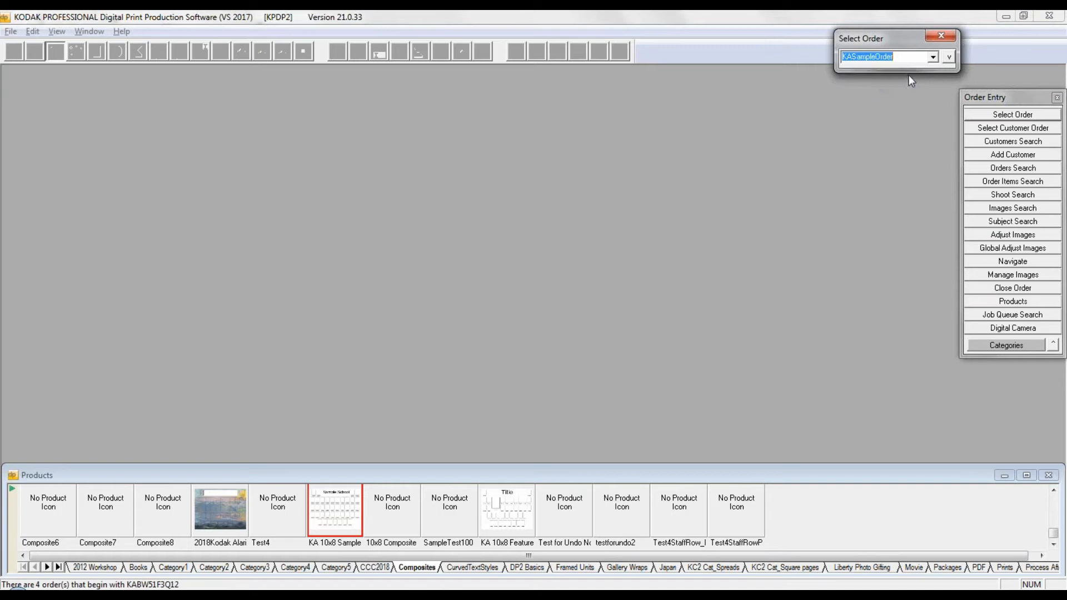
pyautogui.press('Return')
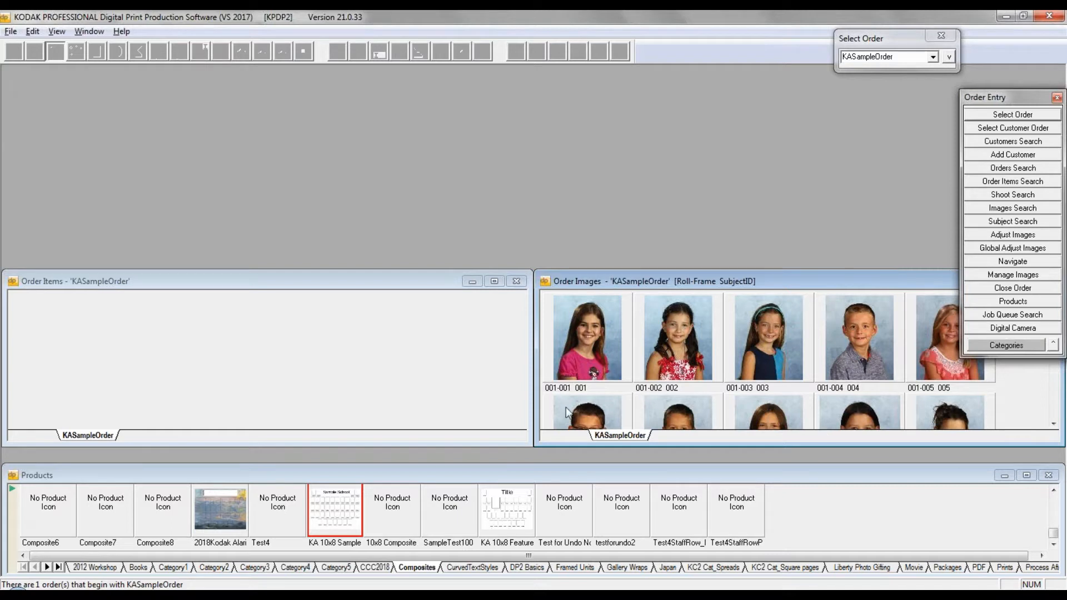
# Step: Display the Subject Info data for KASampleOrder and enlarge its window to show more rows
pyautogui.click(949, 57)
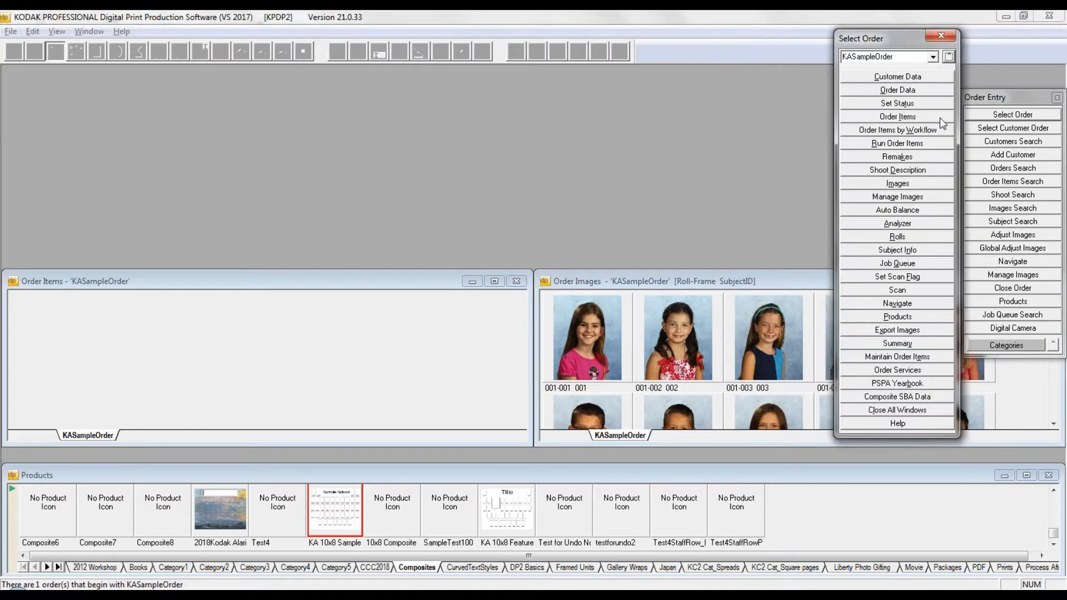
pyautogui.click(925, 251)
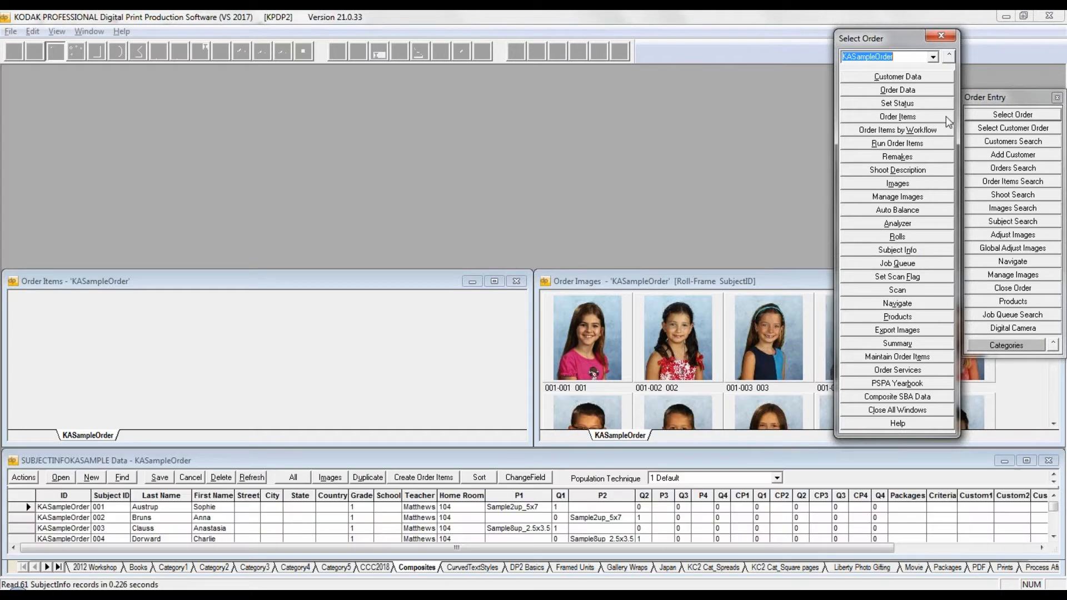
pyautogui.moveTo(522, 451); pyautogui.dragTo(520, 333)
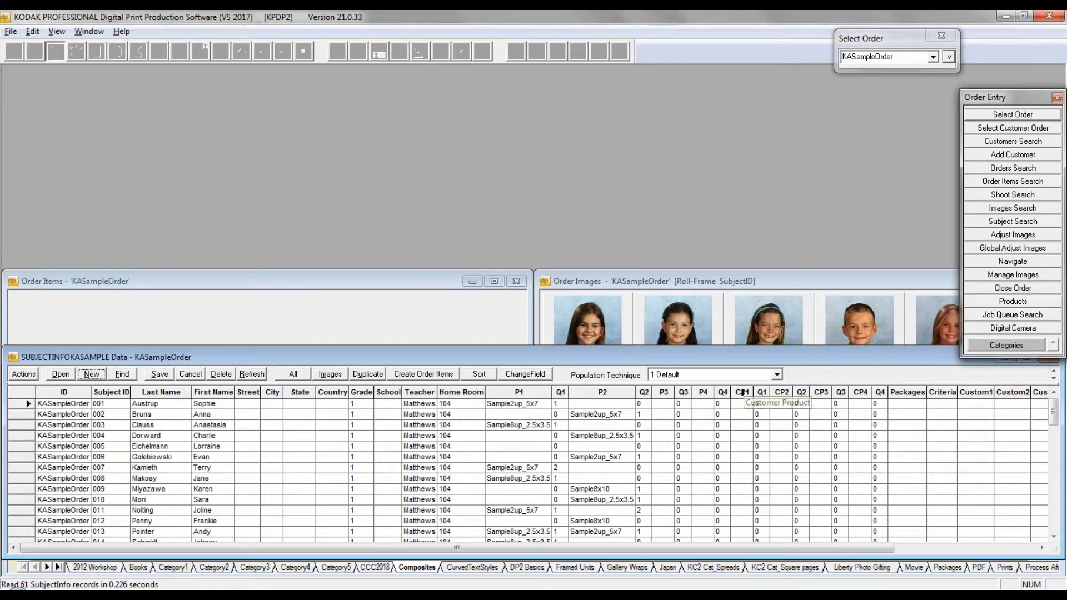
# Step: Examine the customer product columns CP1 to CP4 and the Packages and Criteria columns in the subject data
pyautogui.click(742, 392)
pyautogui.click(782, 392)
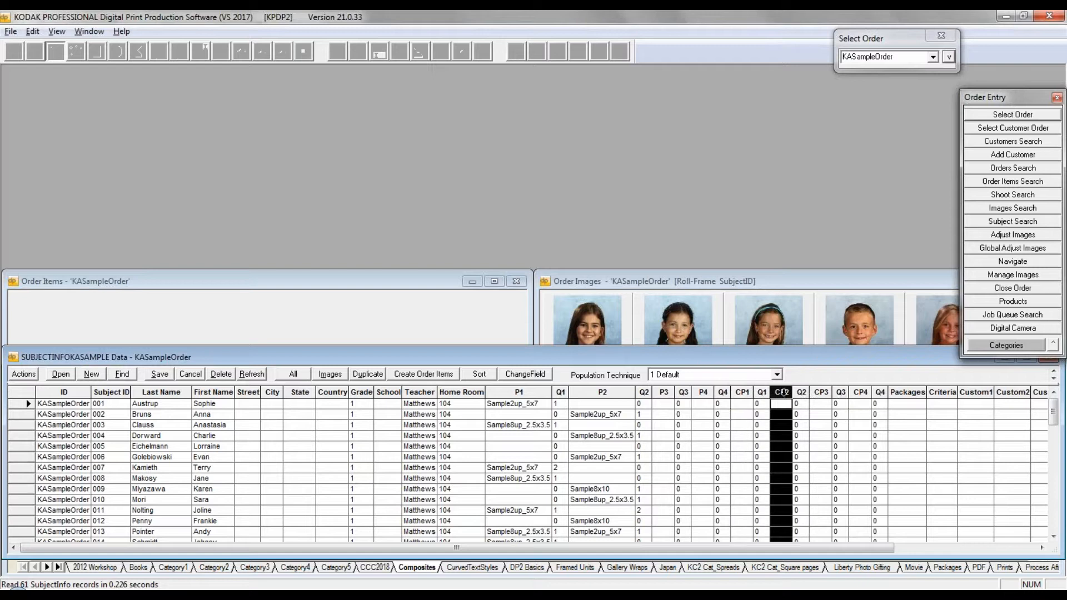
pyautogui.click(822, 392)
pyautogui.click(861, 392)
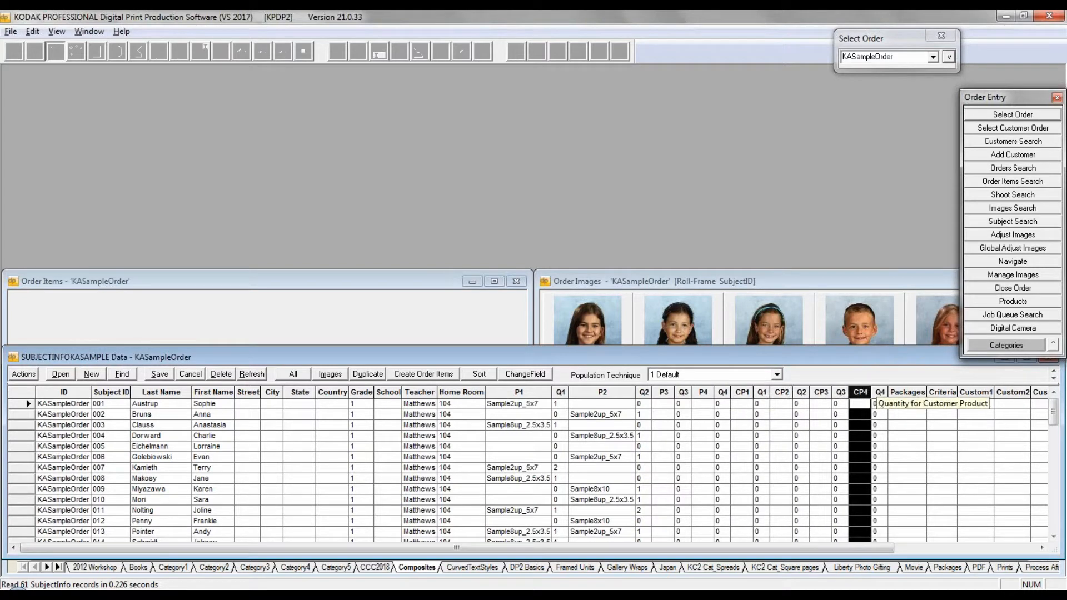
pyautogui.click(906, 393)
pyautogui.click(936, 392)
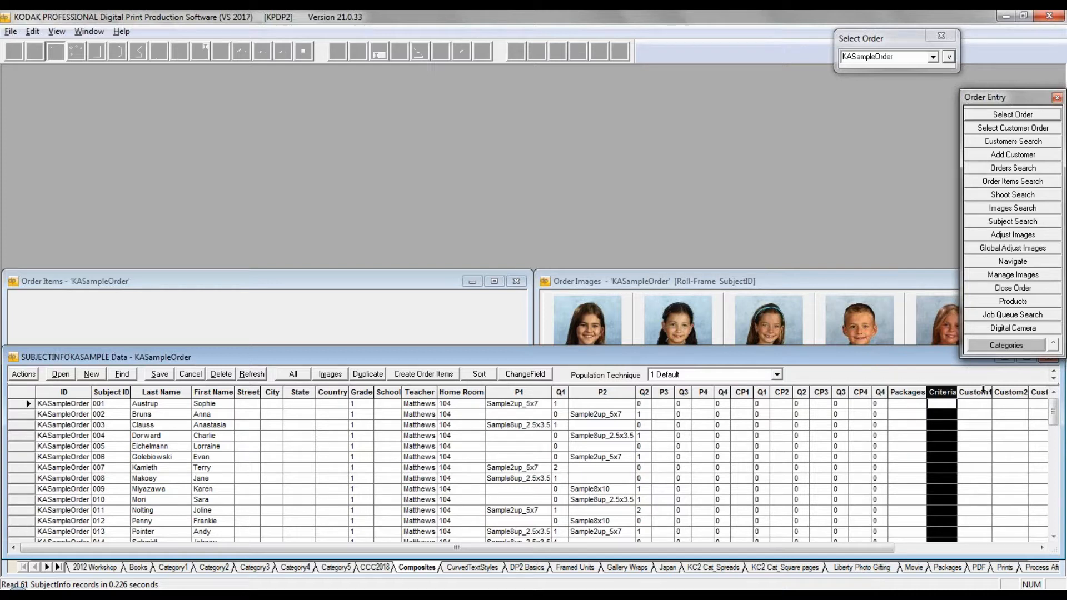
# Step: Close the Subject Info, Order Items and Order Images windows of KASampleOrder
pyautogui.doubleClick(14, 358)
pyautogui.doubleClick(13, 283)
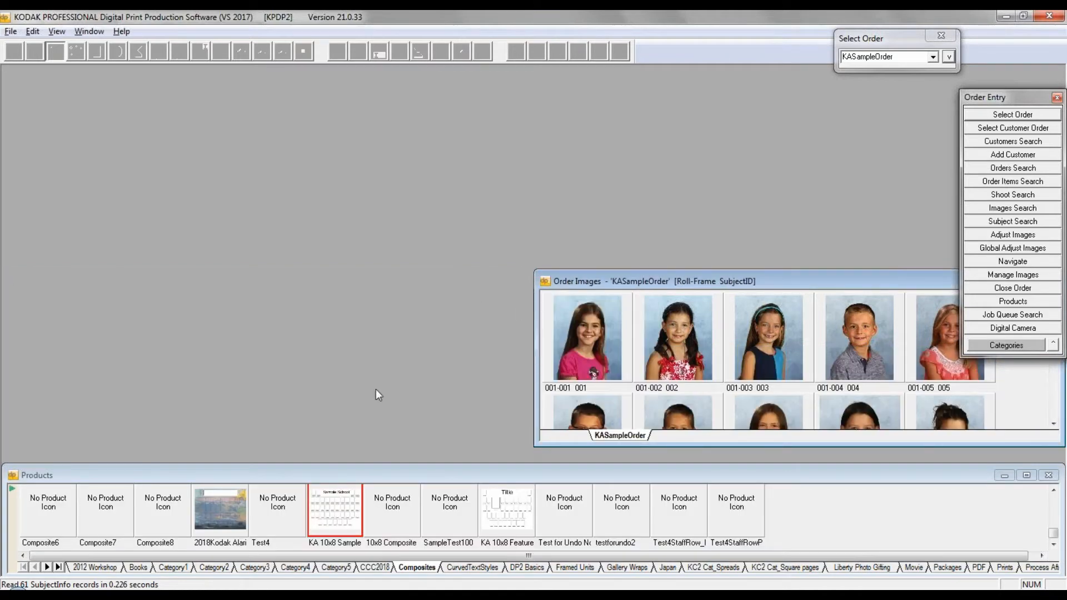
pyautogui.doubleClick(543, 281)
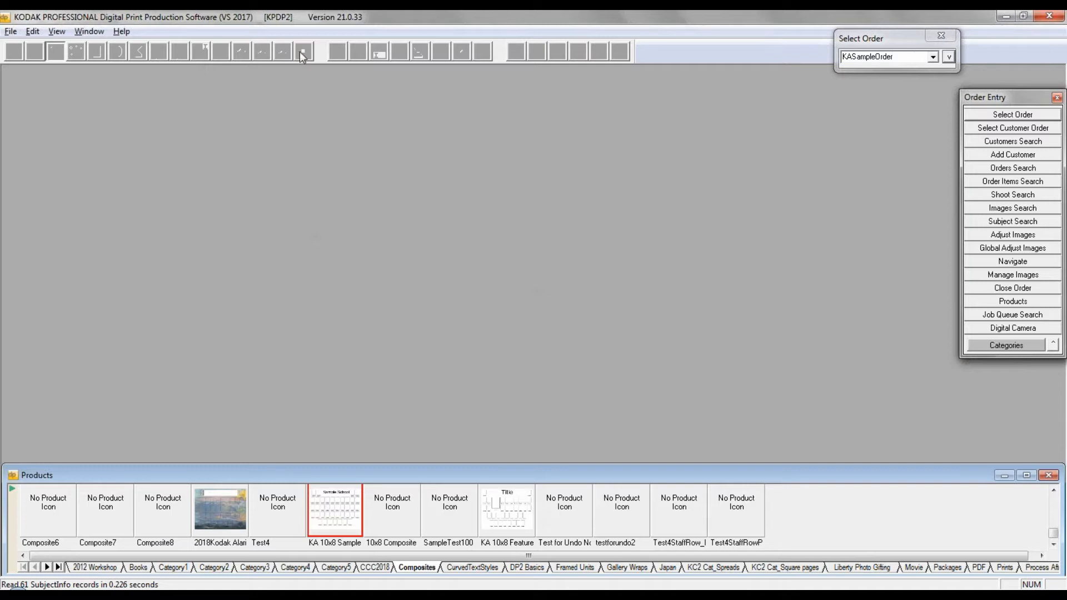
# Step: Open the KA 10x8 Sample composite product with the layout file Layout.036
pyautogui.doubleClick(340, 505)
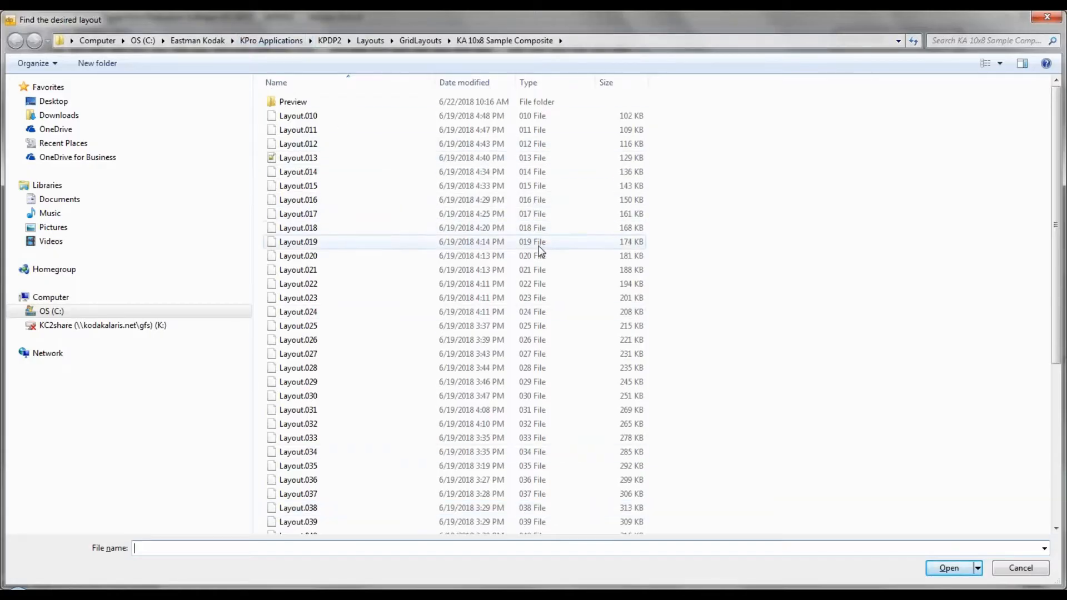
pyautogui.moveTo(1056, 285); pyautogui.dragTo(1055, 441)
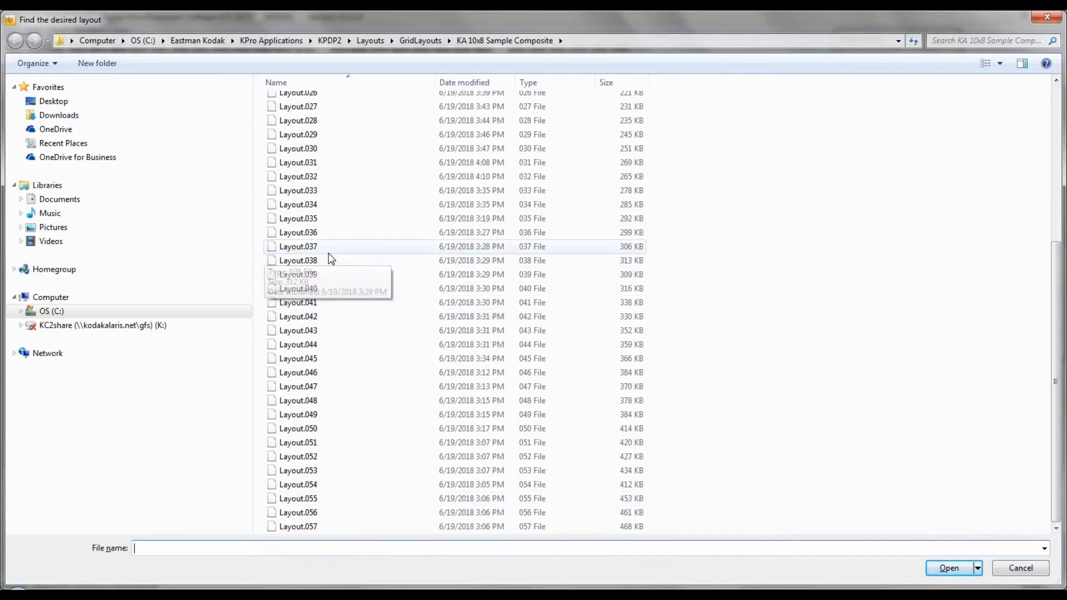
pyautogui.click(302, 232)
pyautogui.click(949, 568)
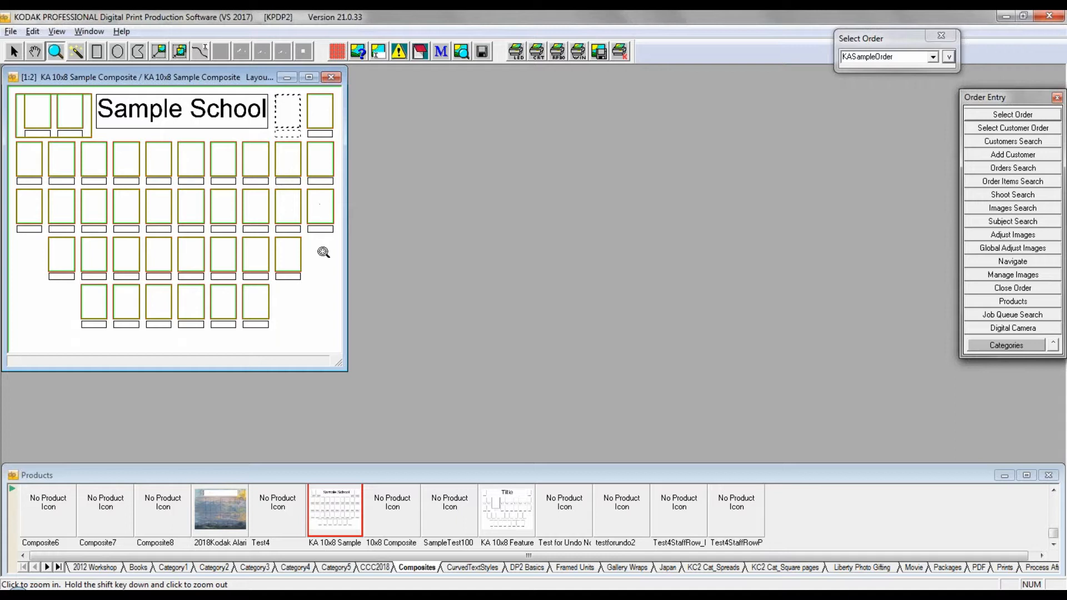
# Step: Open the Edit Composites layout helper for the KA 10x8 Sample Composite layout
pyautogui.click(13, 52)
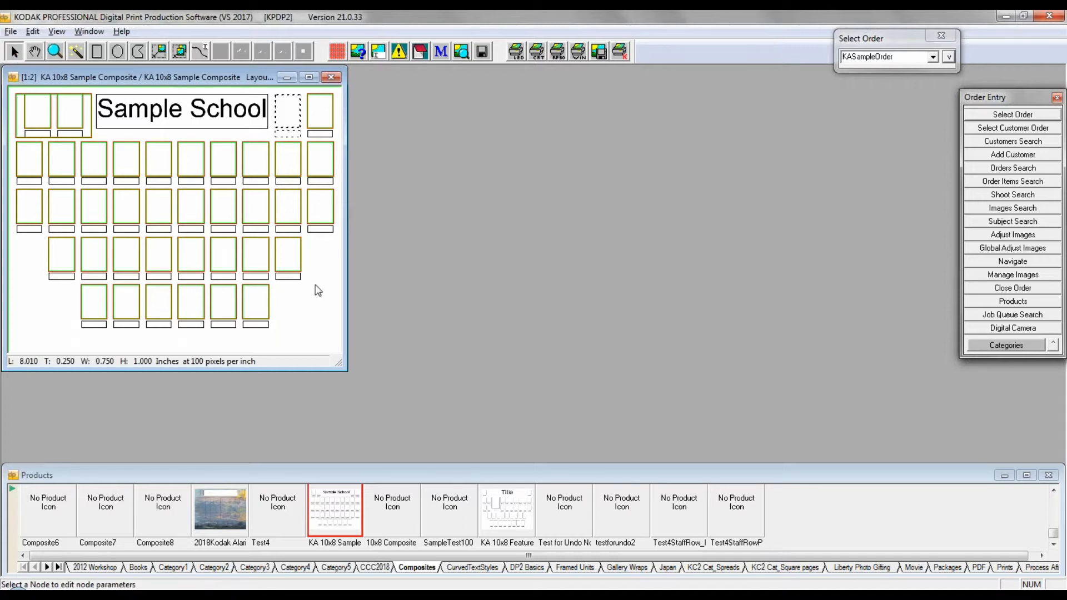
pyautogui.rightClick(316, 258)
pyautogui.moveTo(362, 271)
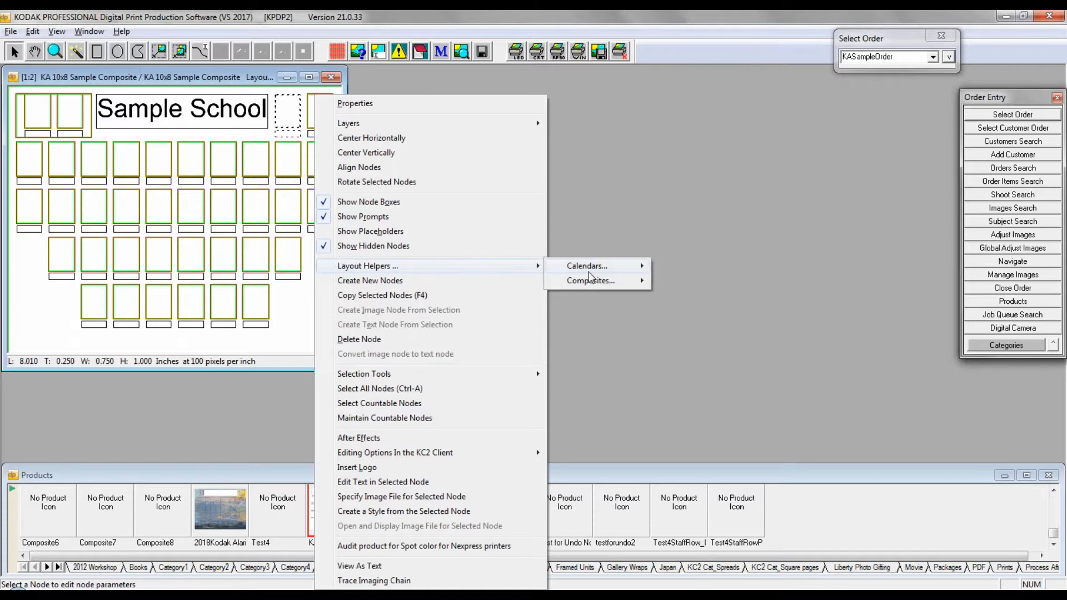
pyautogui.moveTo(591, 278)
pyautogui.click(672, 283)
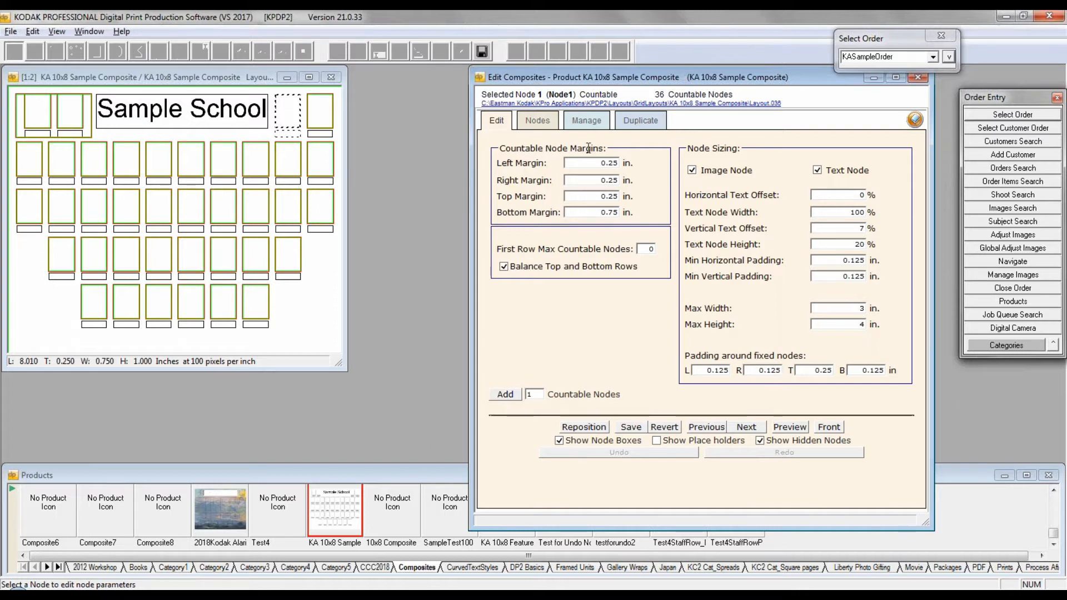
# Step: Set the bottom margin of the countable nodes to 0.5 in. and reposition the nodes
pyautogui.moveTo(500, 148); pyautogui.dragTo(525, 144)
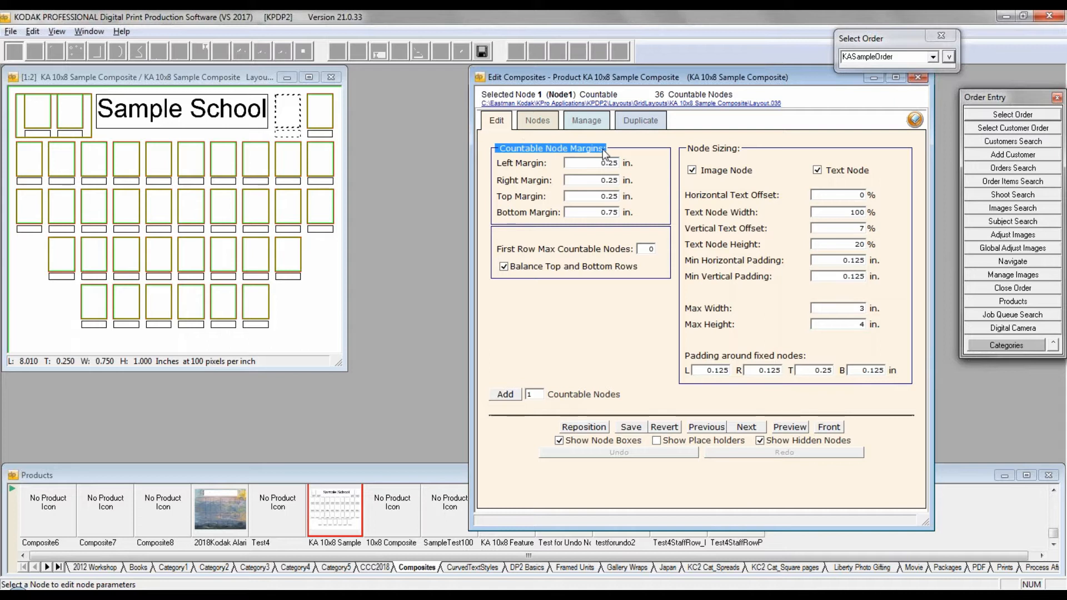
pyautogui.click(656, 183)
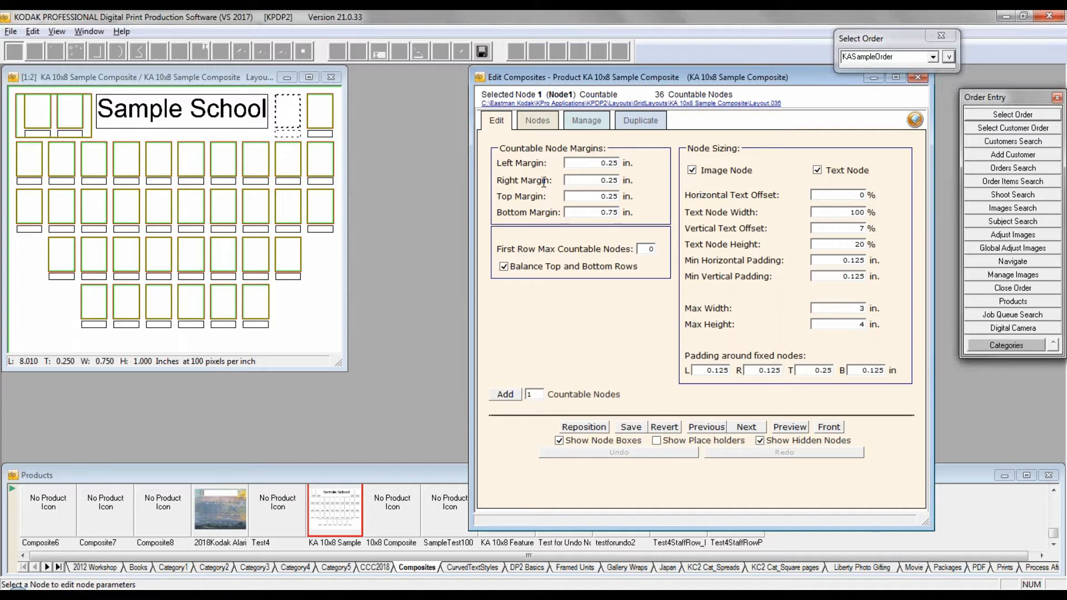
pyautogui.moveTo(600, 164); pyautogui.dragTo(643, 184)
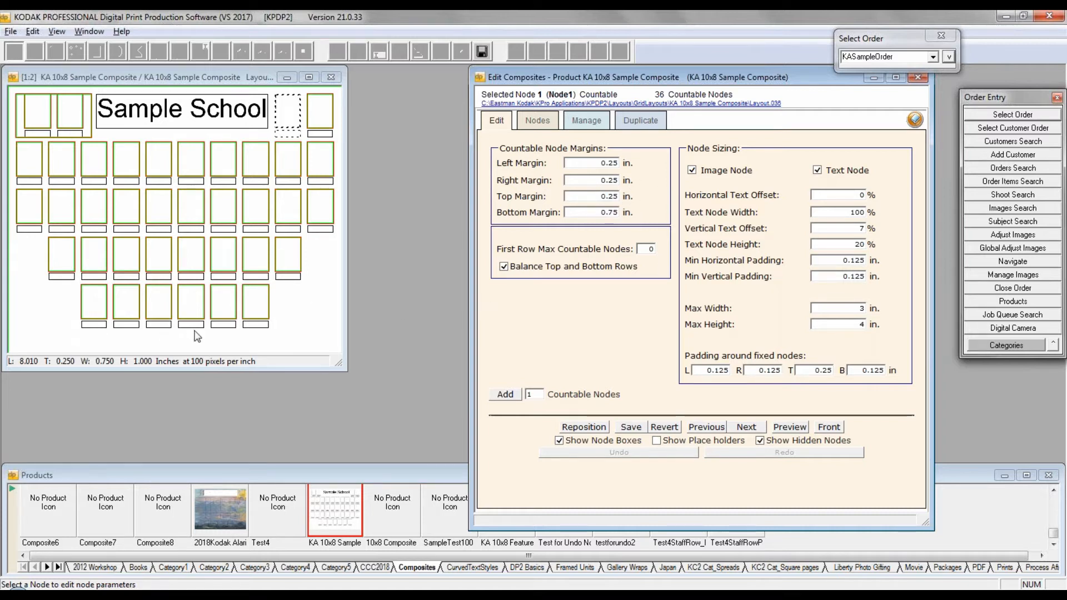
pyautogui.click(613, 213)
pyautogui.press('BackSpace')
pyautogui.click(584, 427)
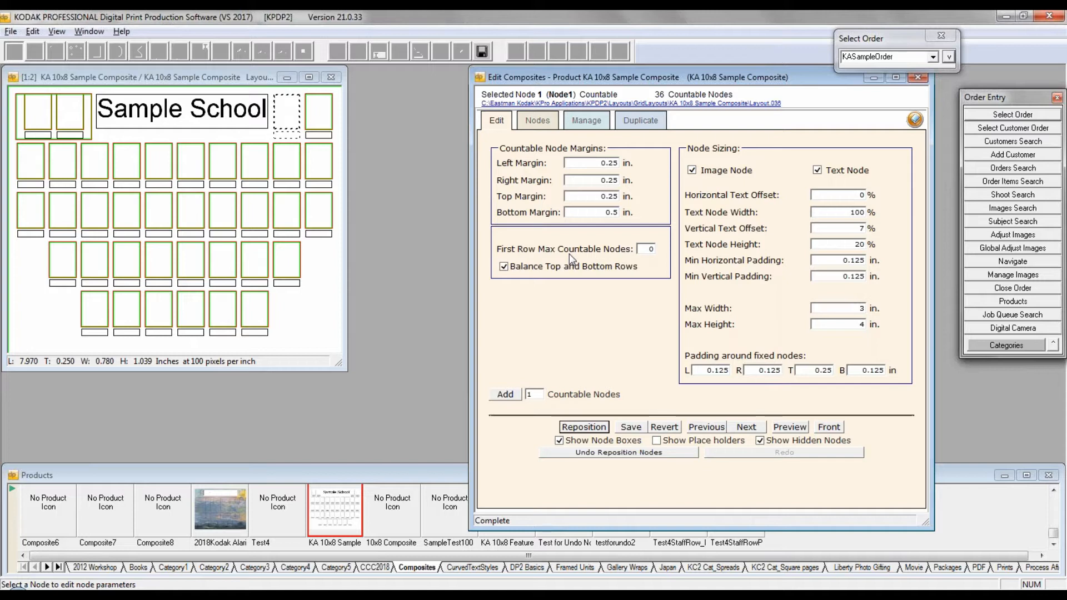
# Step: Select the Title node and examine the node sizing options for text offset, minimum padding, and maximum width and height
pyautogui.click(23, 101)
pyautogui.click(198, 107)
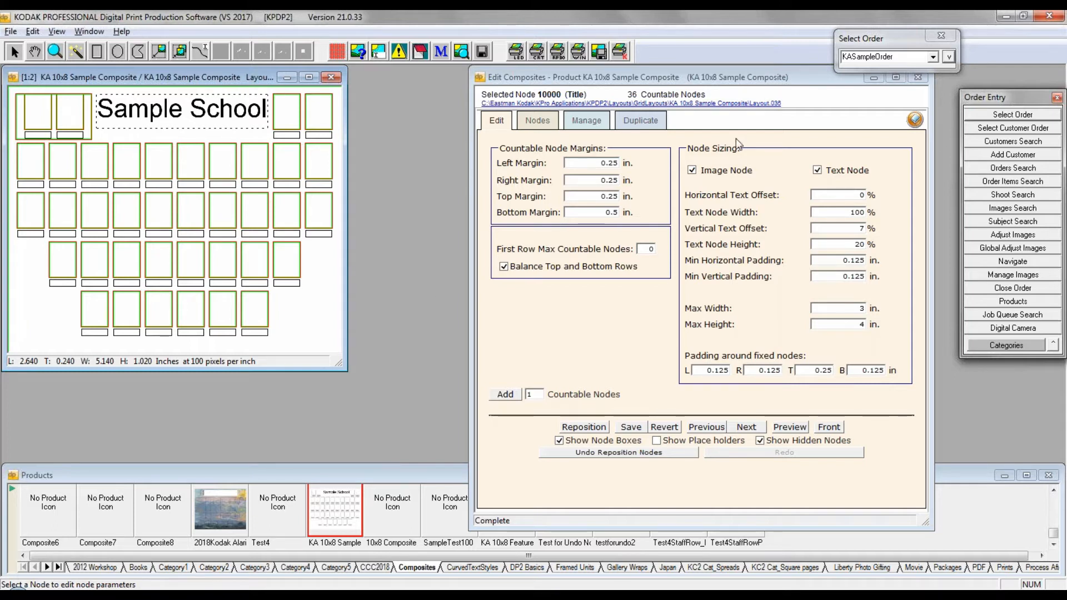
pyautogui.moveTo(693, 149); pyautogui.dragTo(742, 151)
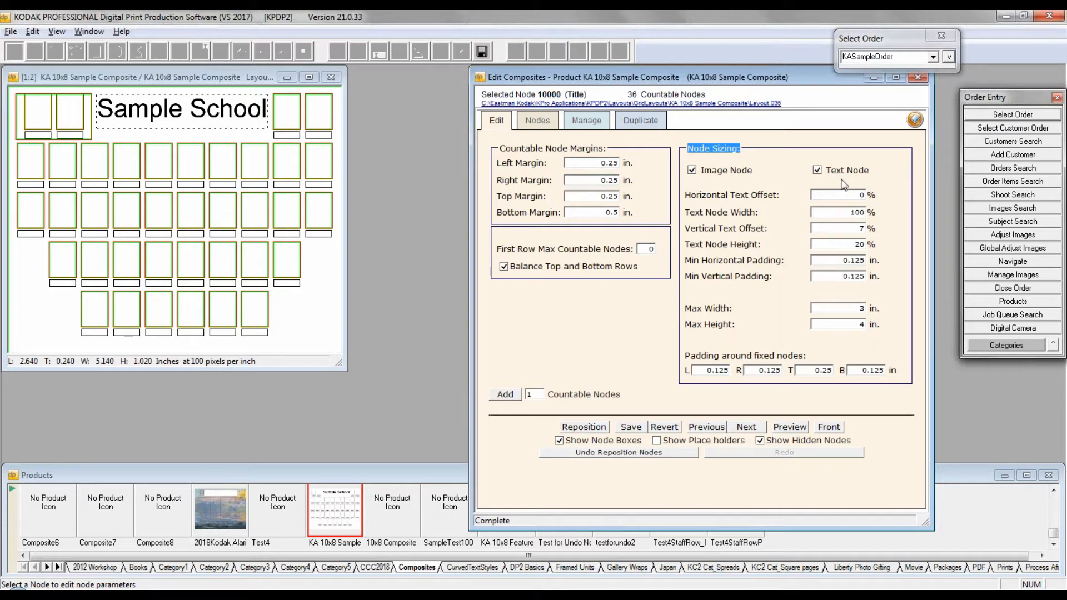
pyautogui.click(688, 197)
pyautogui.doubleClick(861, 195)
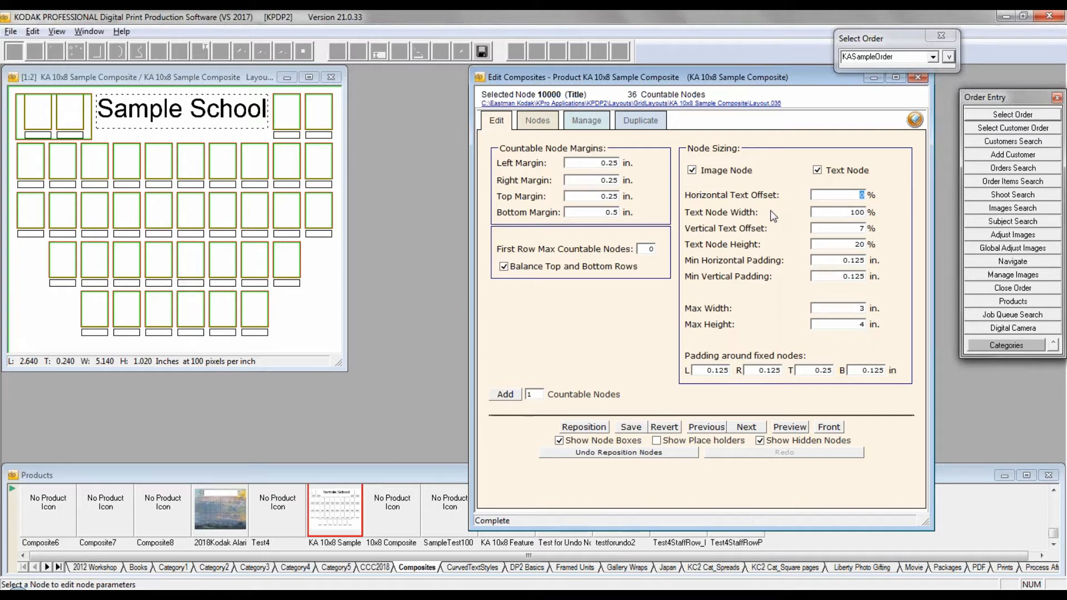
pyautogui.moveTo(686, 261); pyautogui.dragTo(745, 265)
pyautogui.click(836, 263)
pyautogui.moveTo(687, 310); pyautogui.dragTo(731, 325)
pyautogui.click(694, 324)
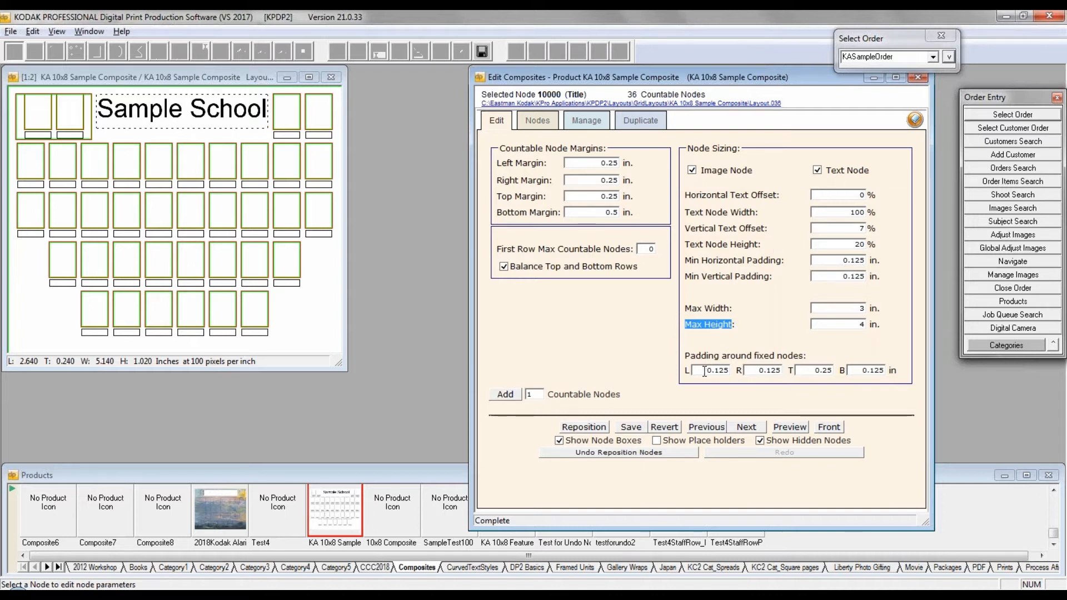
# Step: Set the padding around fixed nodes to 0.0162 in. on all four sides and reposition the nodes
pyautogui.moveTo(704, 371); pyautogui.dragTo(727, 373)
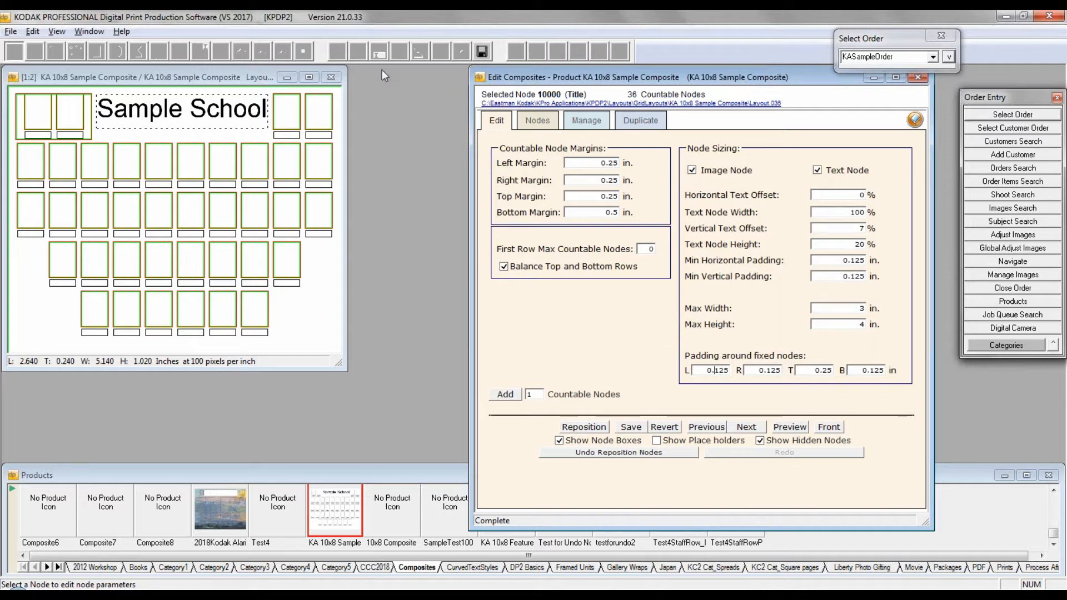
pyautogui.click(215, 104)
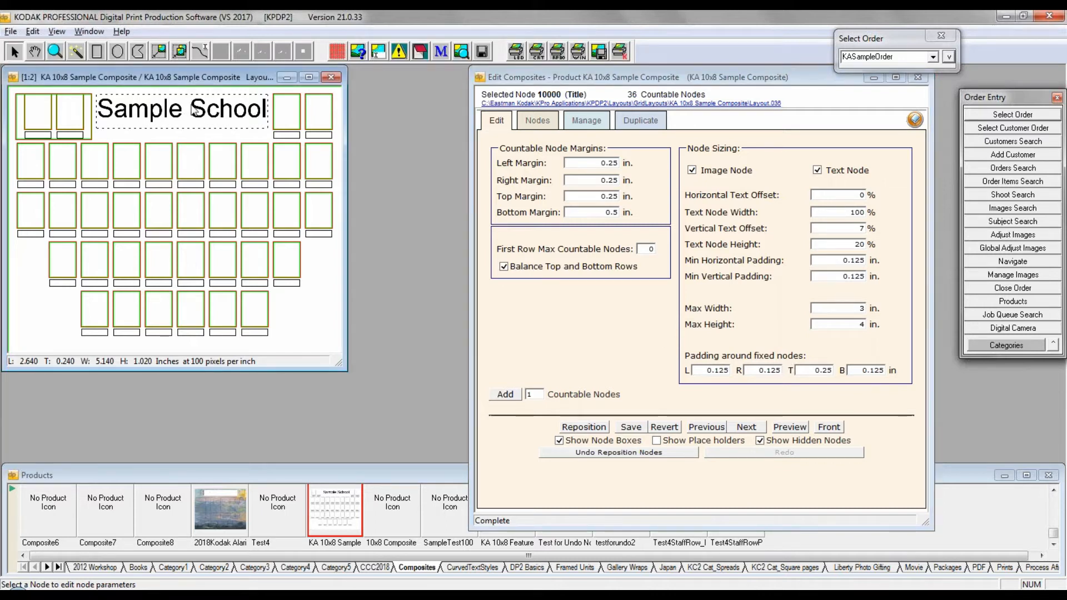
pyautogui.click(715, 371)
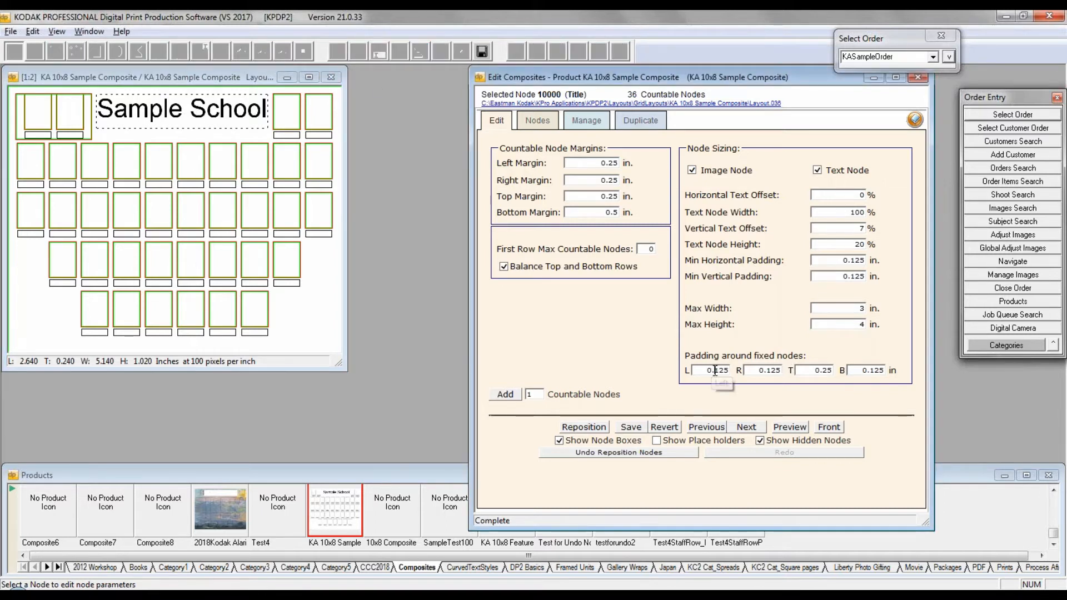
pyautogui.doubleClick(715, 371)
pyautogui.write('0162')
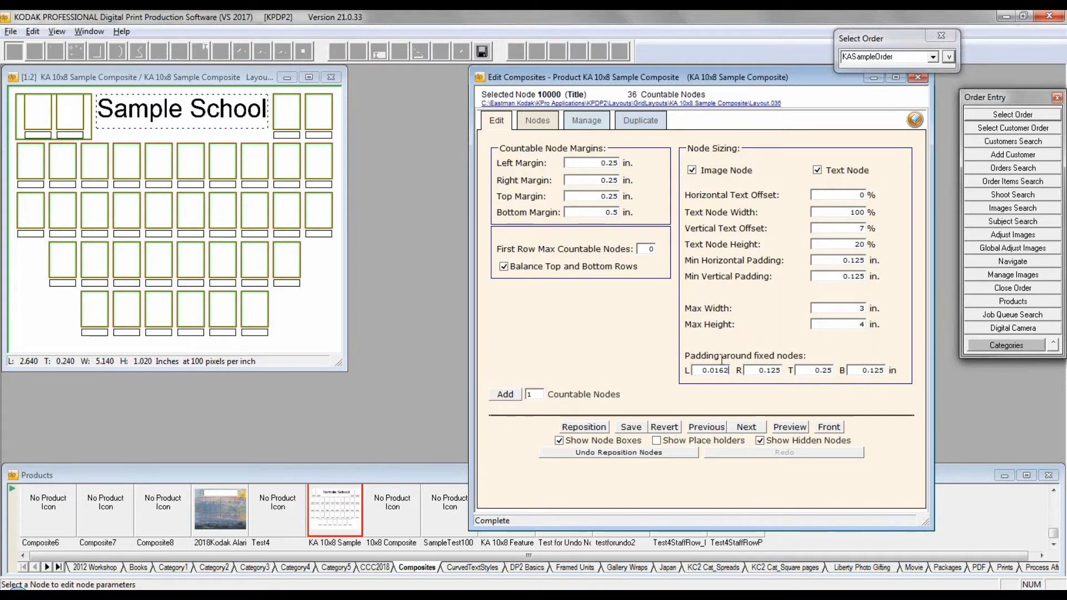
pyautogui.doubleClick(776, 371)
pyautogui.write('62')
pyautogui.moveTo(822, 371); pyautogui.dragTo(839, 373)
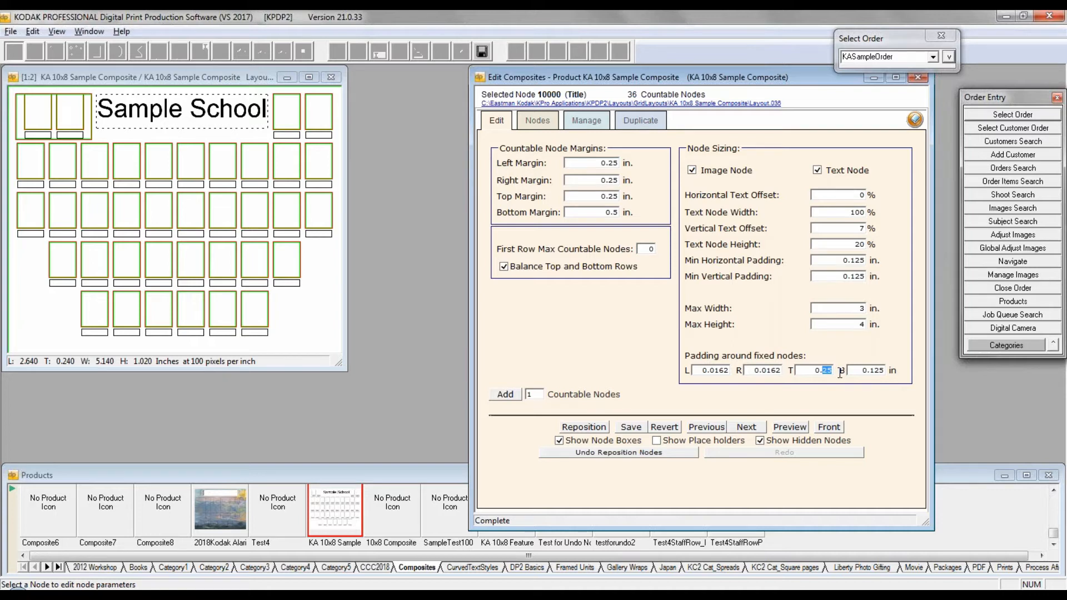
pyautogui.write('0162')
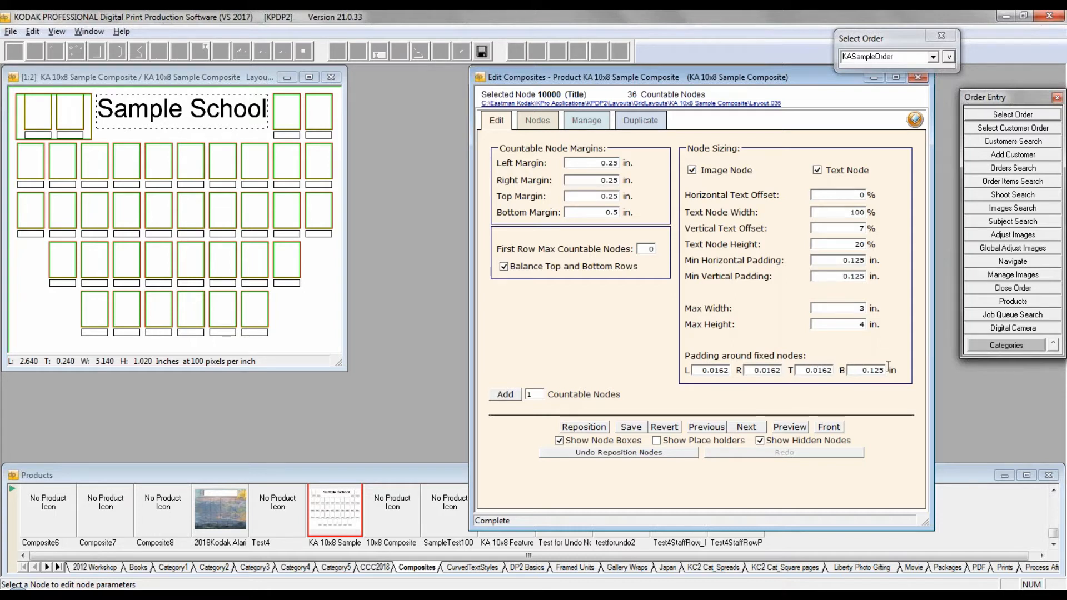
pyautogui.moveTo(870, 372); pyautogui.dragTo(883, 372)
pyautogui.write('0162')
pyautogui.click(581, 428)
# Step: Add one countable node using the last node of the final row as the source, and undo the addition
pyautogui.doubleClick(532, 395)
pyautogui.click(537, 395)
pyautogui.click(506, 396)
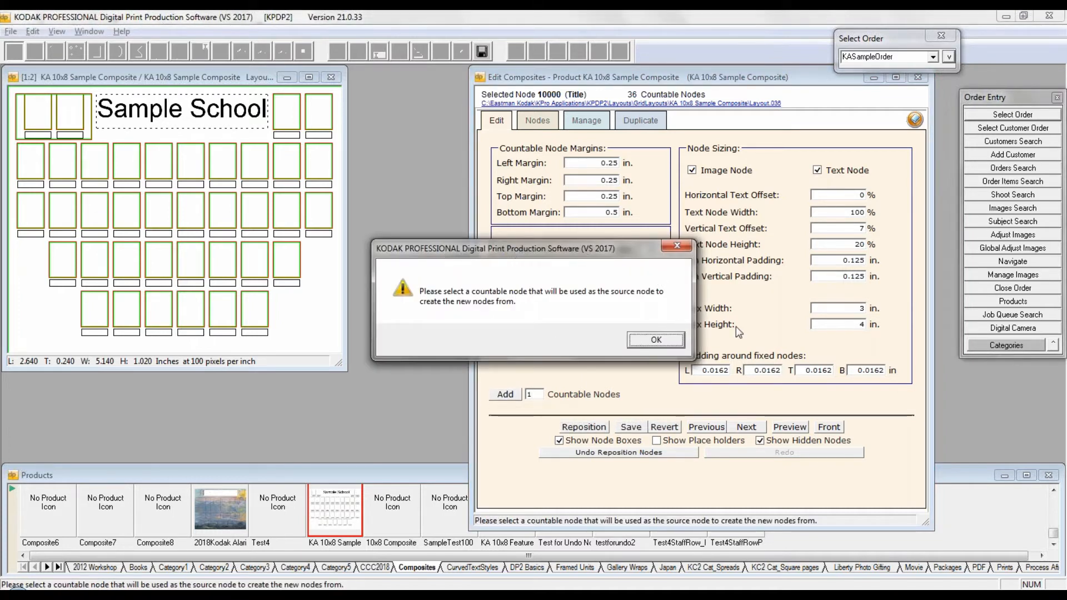
pyautogui.click(656, 340)
pyautogui.click(255, 314)
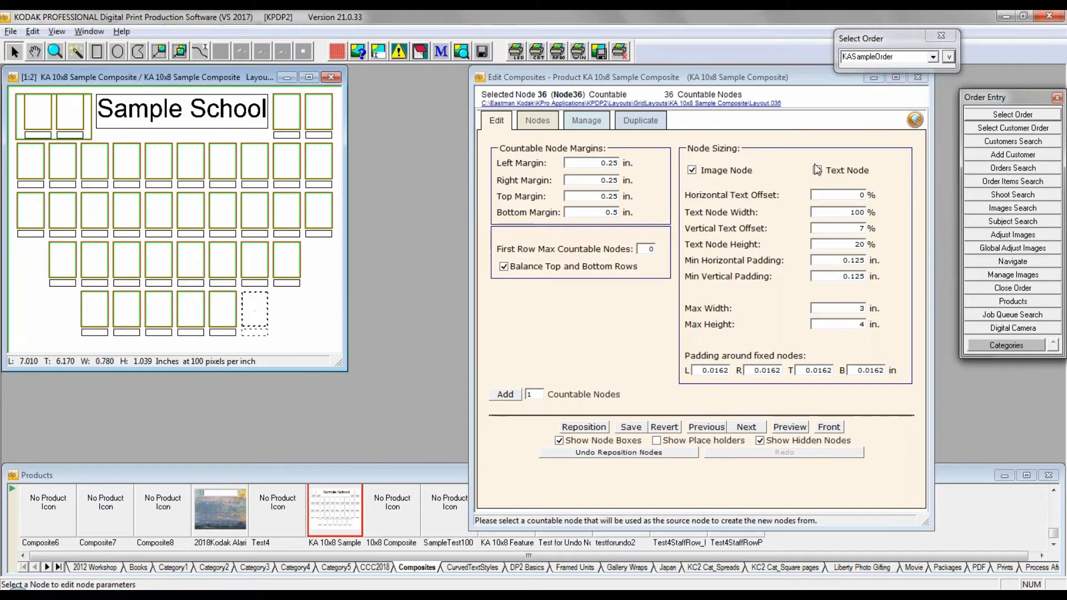
pyautogui.click(505, 395)
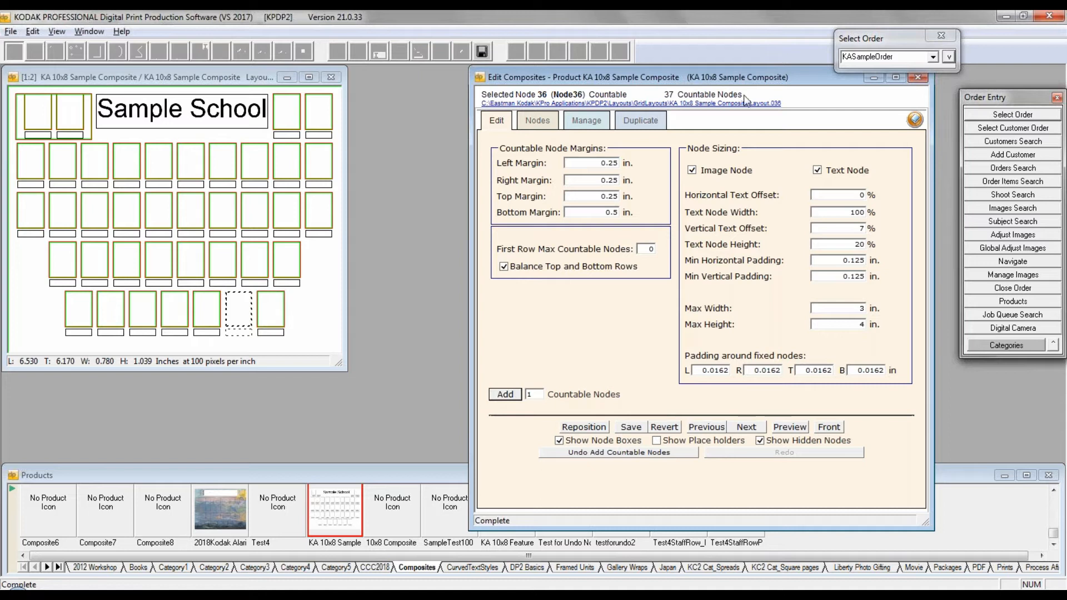
pyautogui.moveTo(742, 95); pyautogui.dragTo(718, 96)
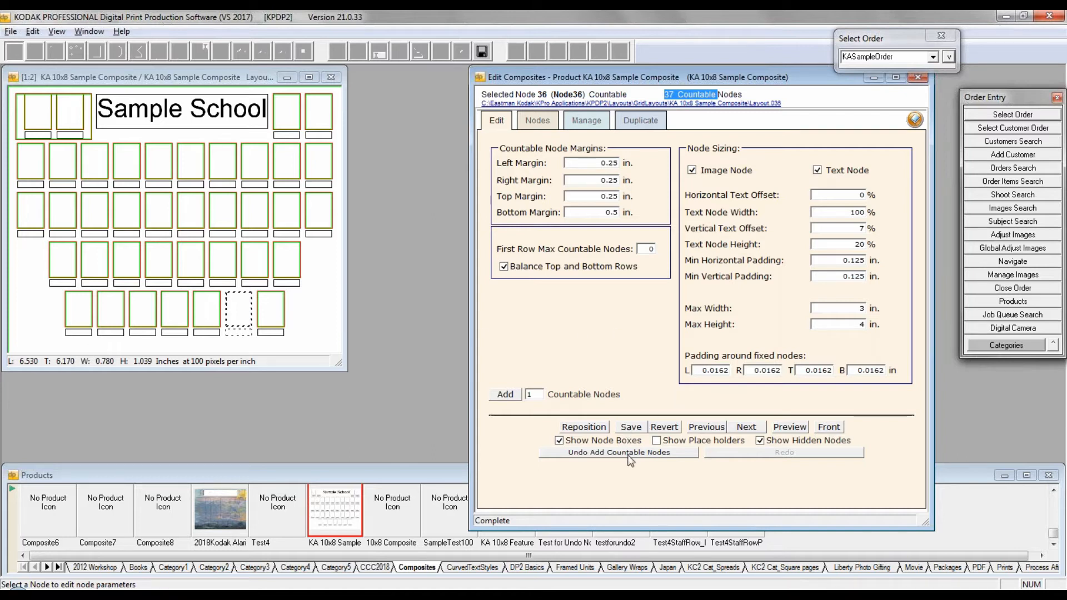
pyautogui.click(579, 452)
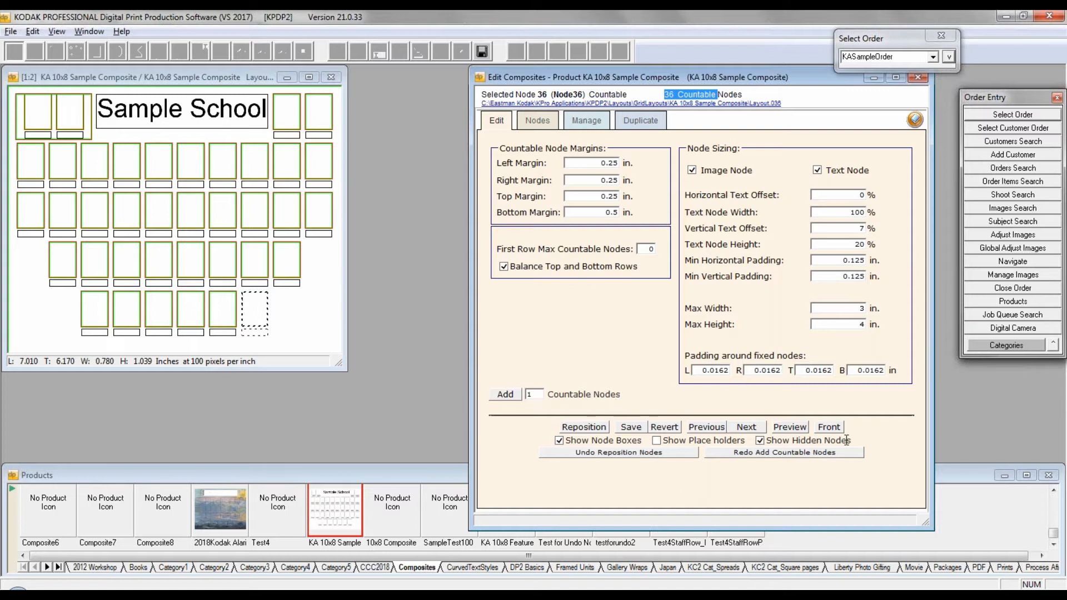
# Step: Discard the layout changes and browse back through Layout.035 and Layout.034, returning to Layout.036
pyautogui.click(701, 428)
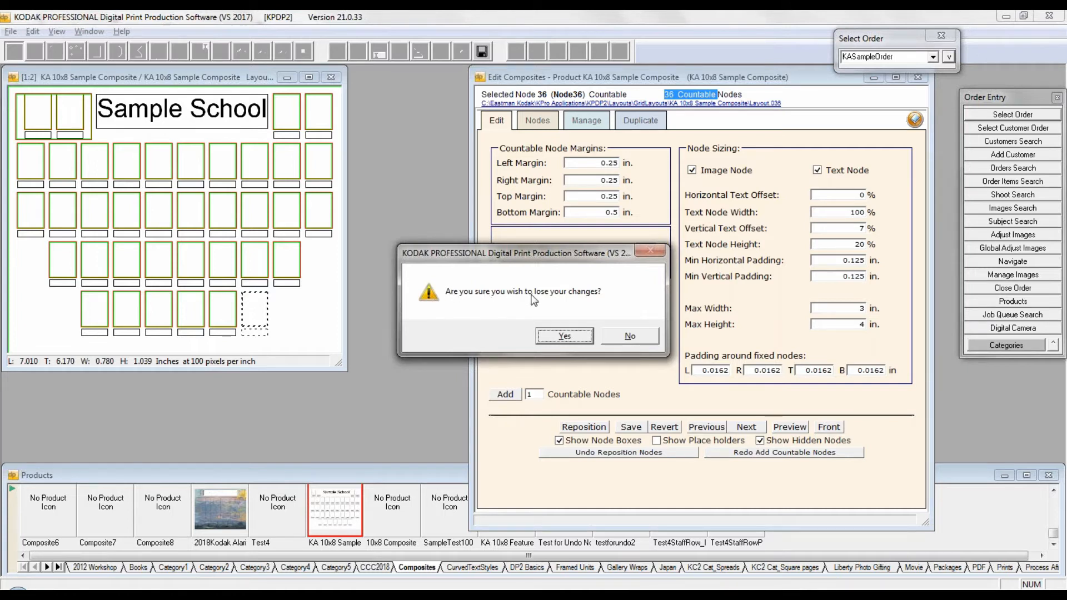
pyautogui.click(561, 336)
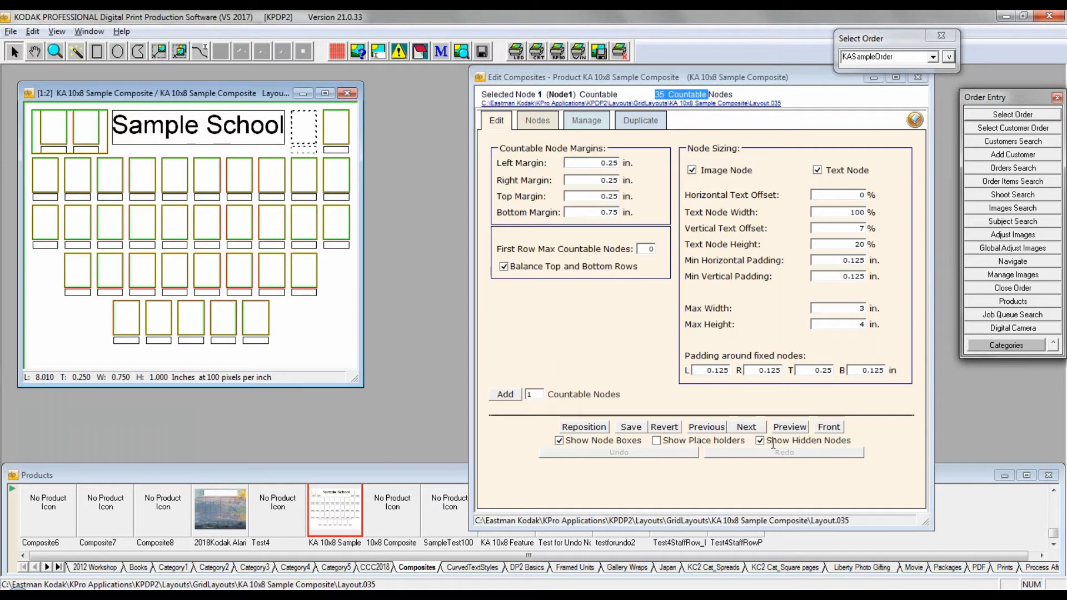
pyautogui.click(705, 428)
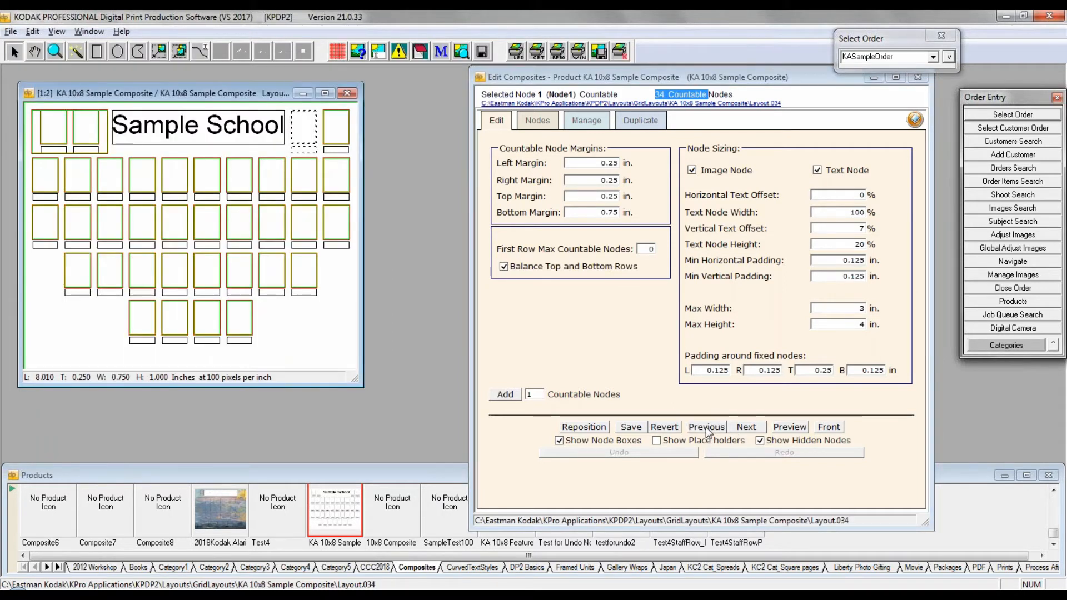
pyautogui.click(756, 433)
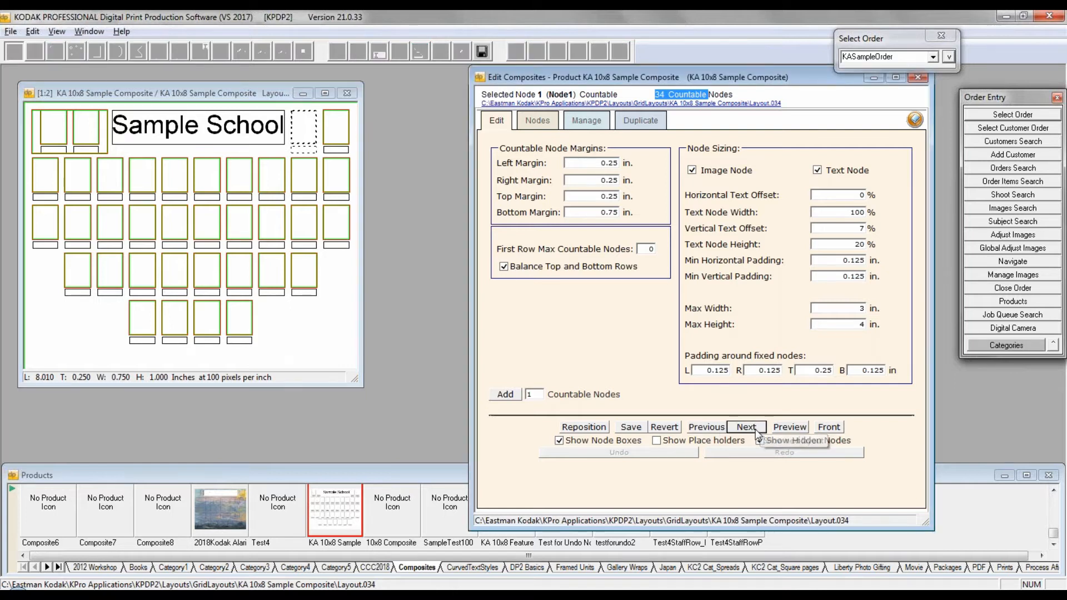
pyautogui.click(757, 432)
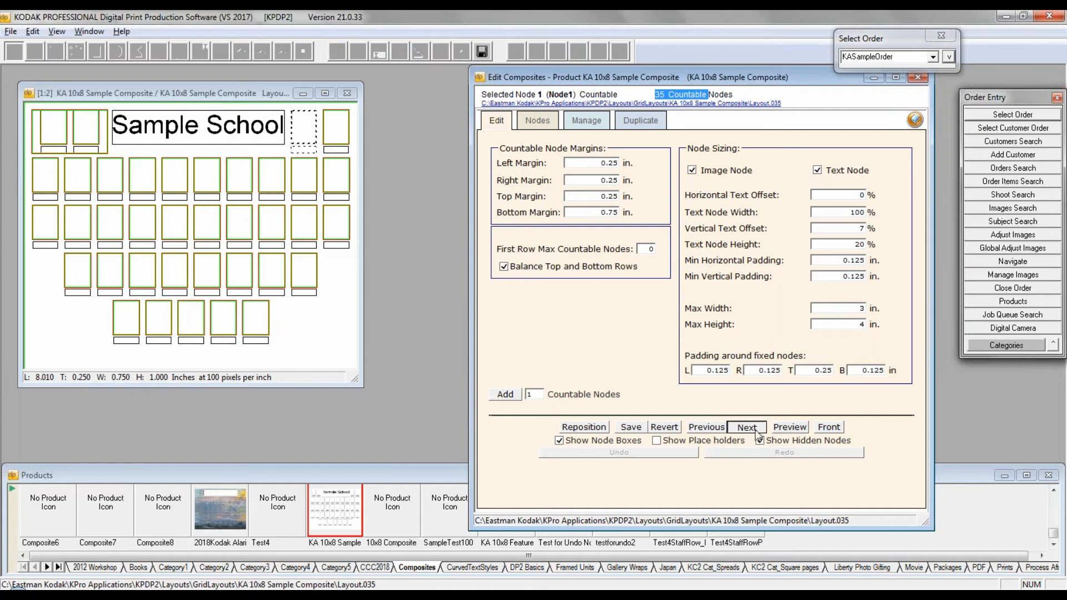
pyautogui.click(749, 432)
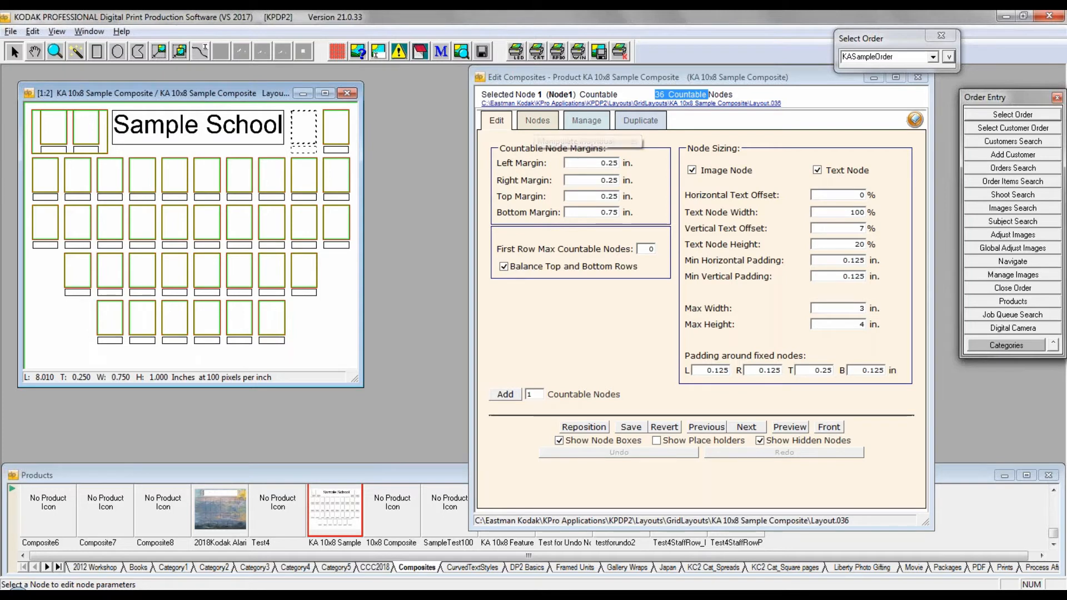
# Step: List the custom named nodes and examine the Principal, Teacher, Title and Background nodes along with the first countable node
pyautogui.click(537, 120)
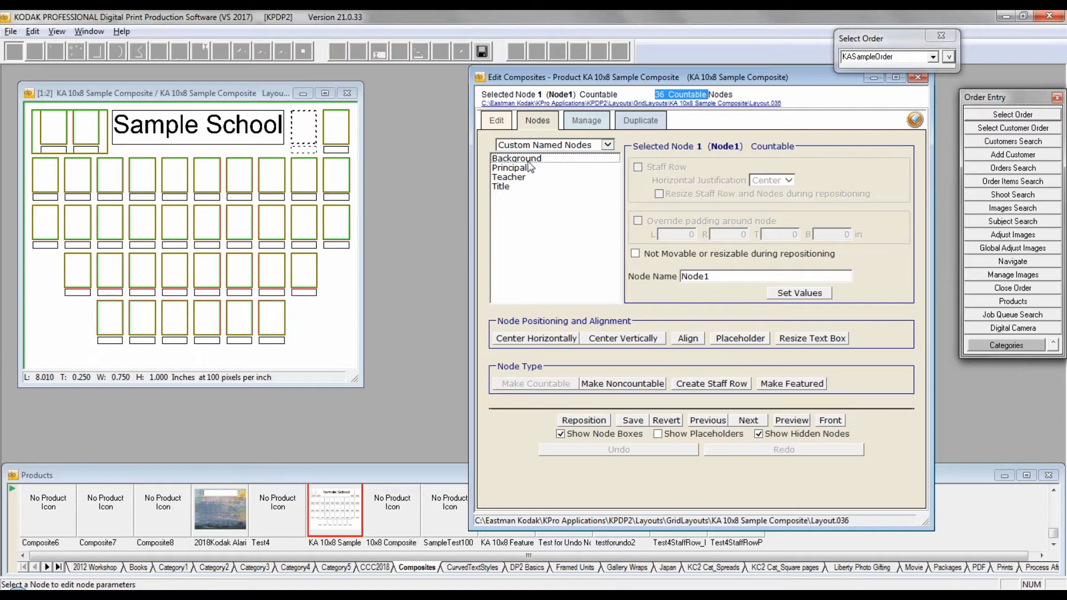
pyautogui.click(607, 146)
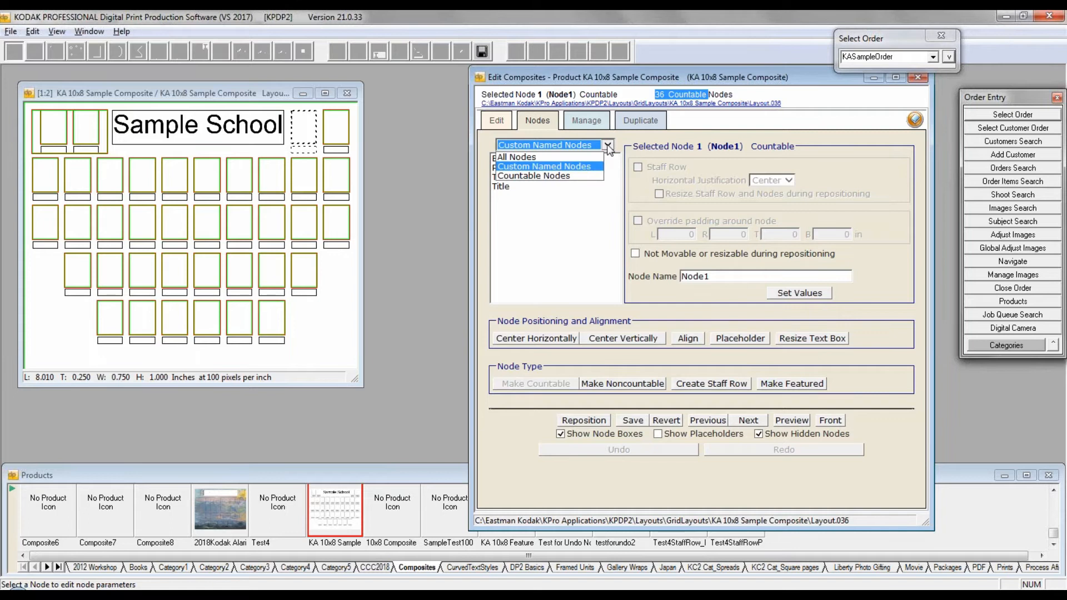
pyautogui.click(530, 167)
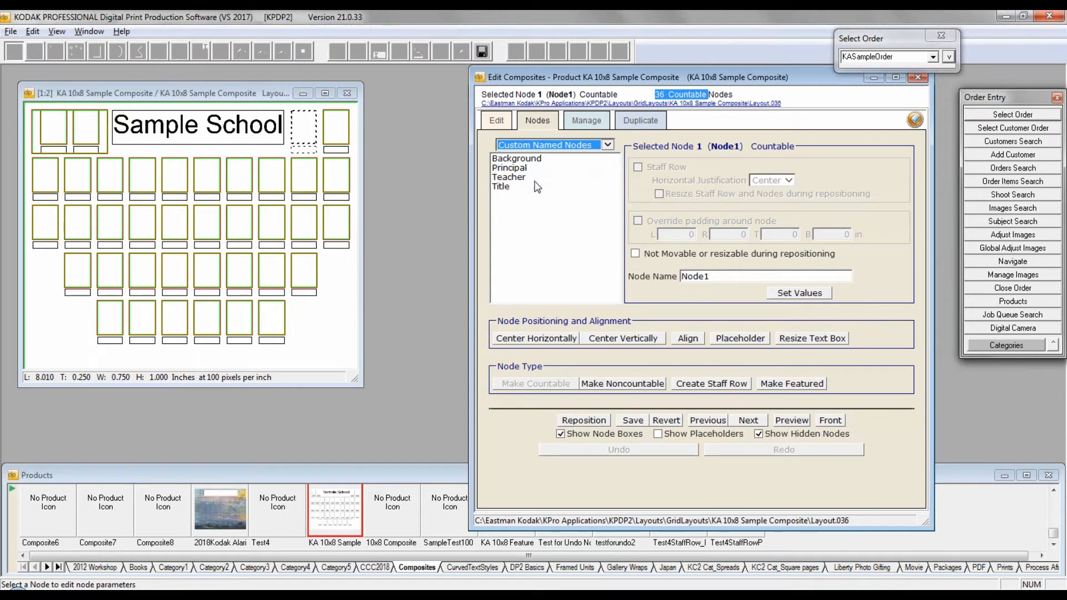
pyautogui.click(508, 170)
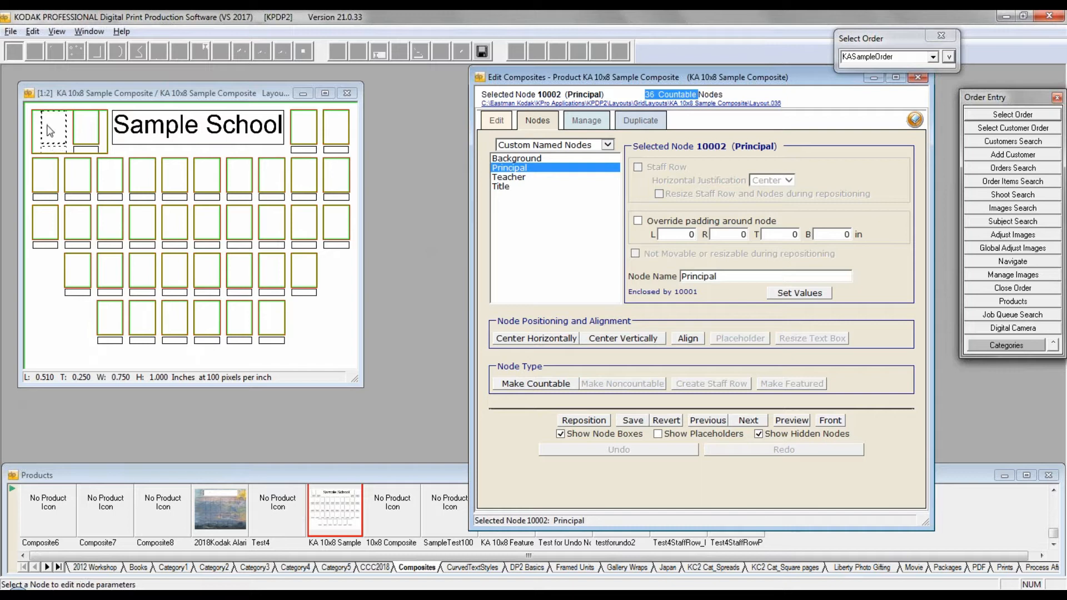
pyautogui.click(89, 127)
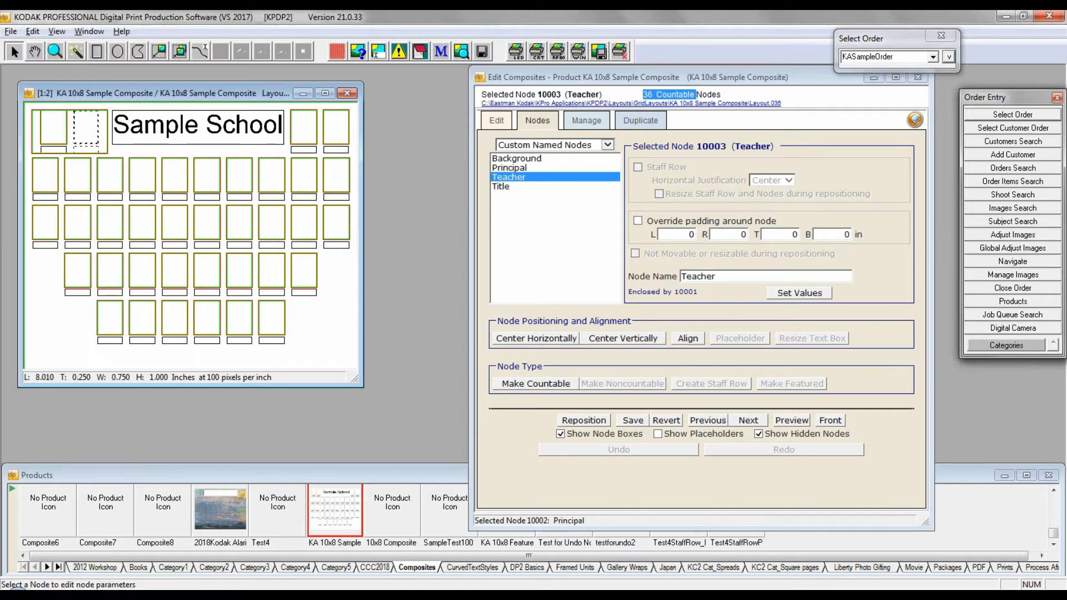
pyautogui.click(303, 134)
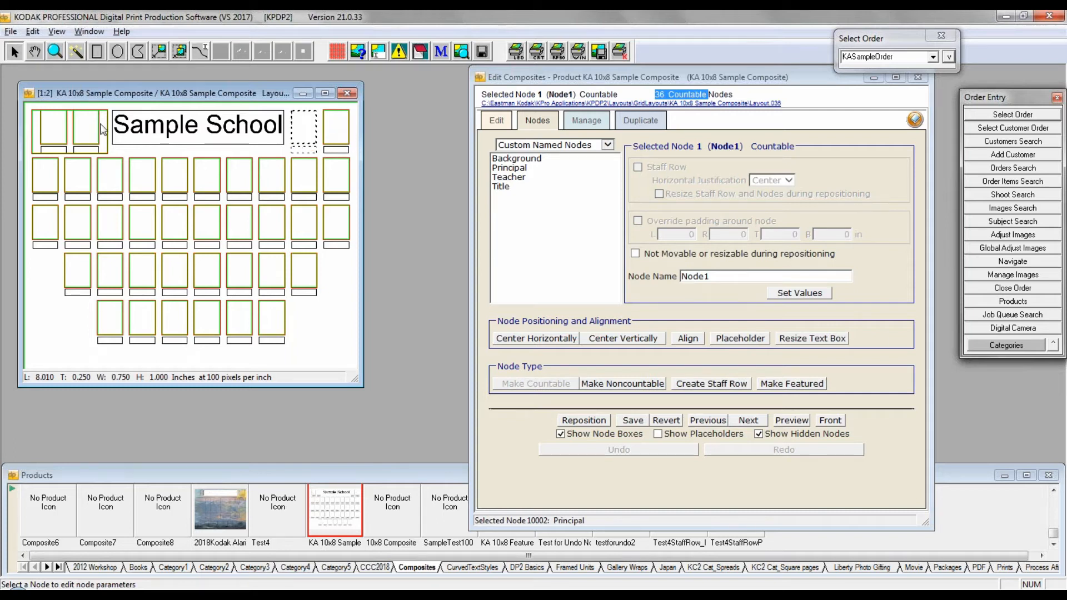
pyautogui.click(186, 135)
pyautogui.click(328, 310)
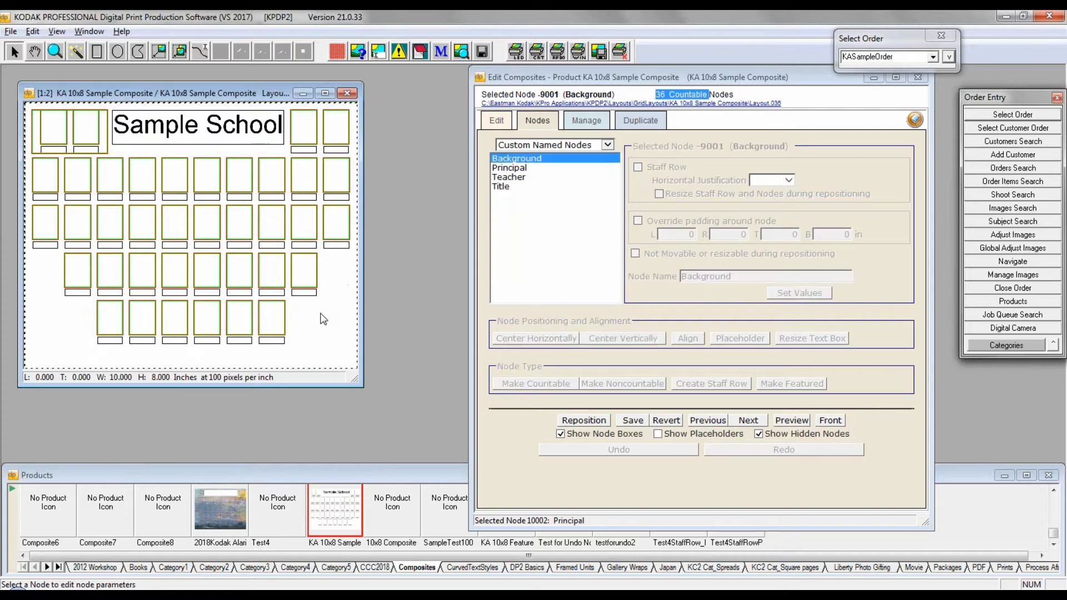
pyautogui.click(56, 136)
pyautogui.click(88, 130)
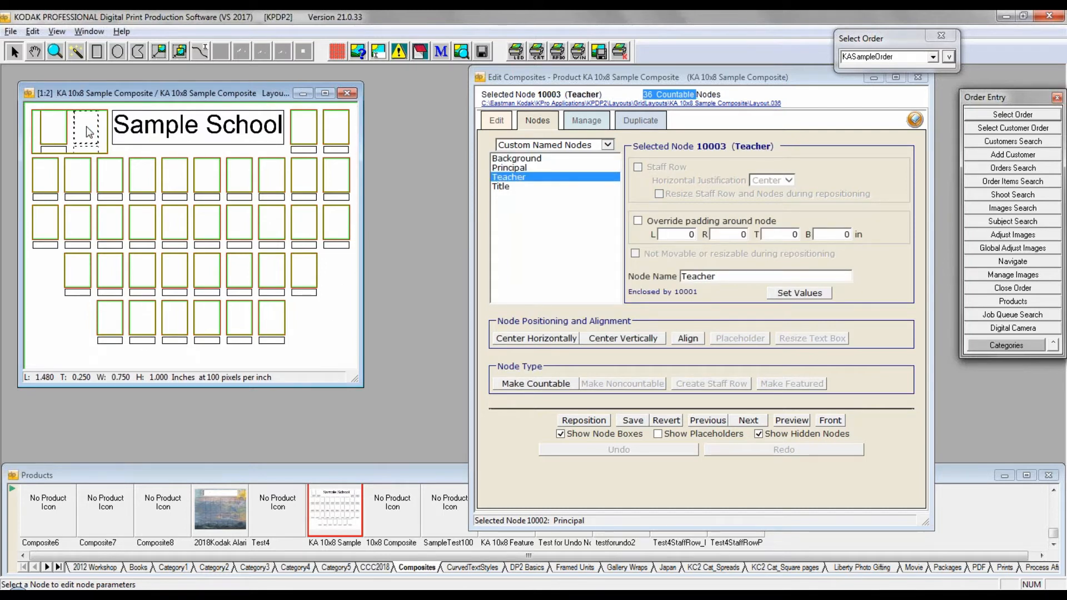
# Step: Rename the first countable node beside the title to TA and apply the new value
pyautogui.click(300, 138)
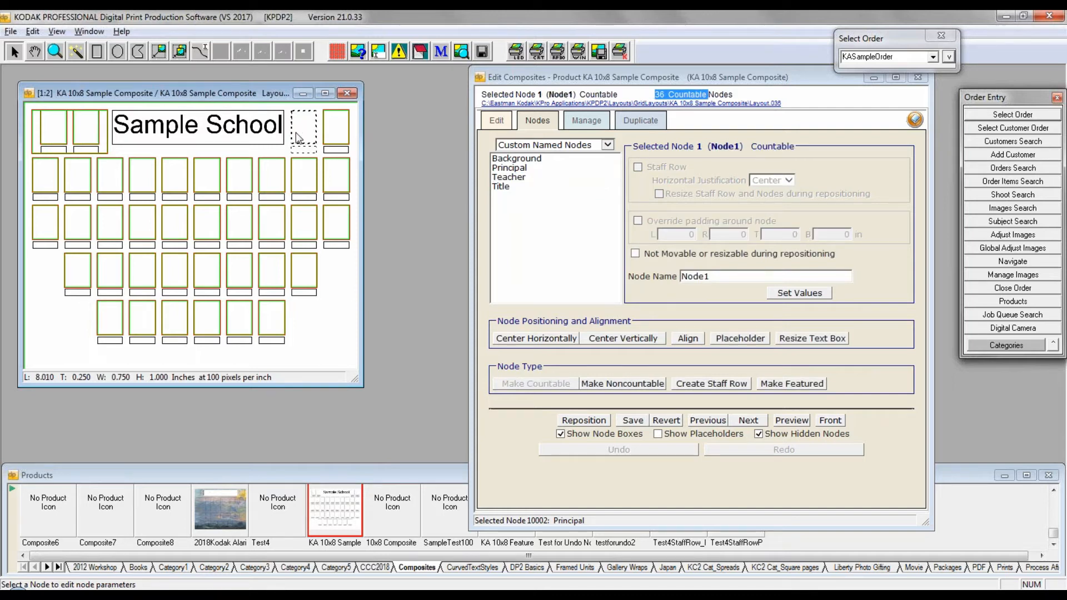
pyautogui.doubleClick(700, 277)
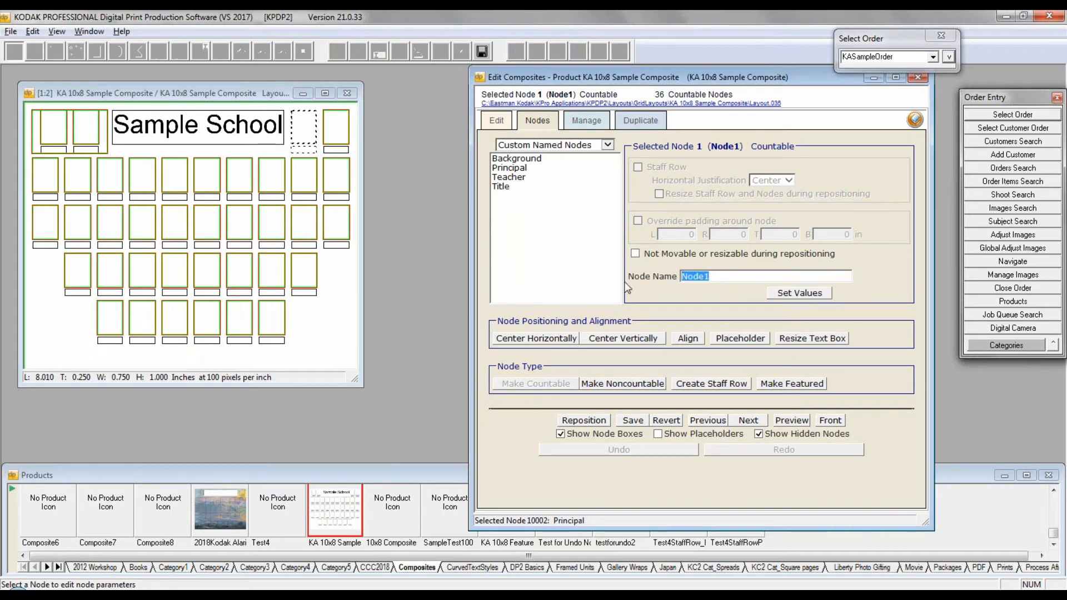
pyautogui.write('T')
pyautogui.press('capslock')
pyautogui.press('capslock')
pyautogui.click(796, 292)
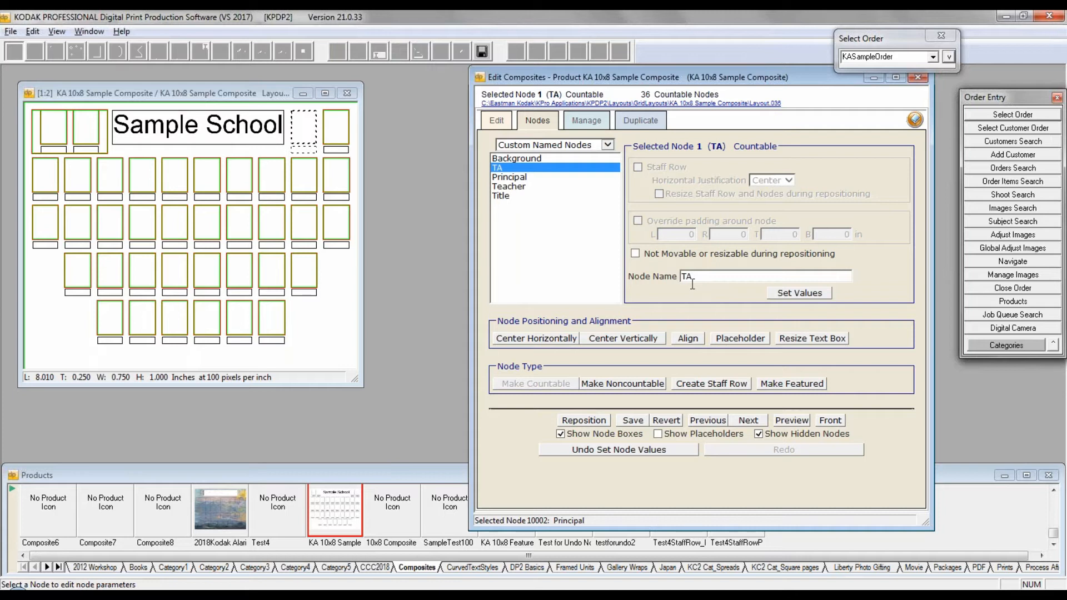
# Step: List all nodes of the layout and step through the entries from TA to Node4, going back to Node2
pyautogui.click(608, 145)
pyautogui.click(512, 156)
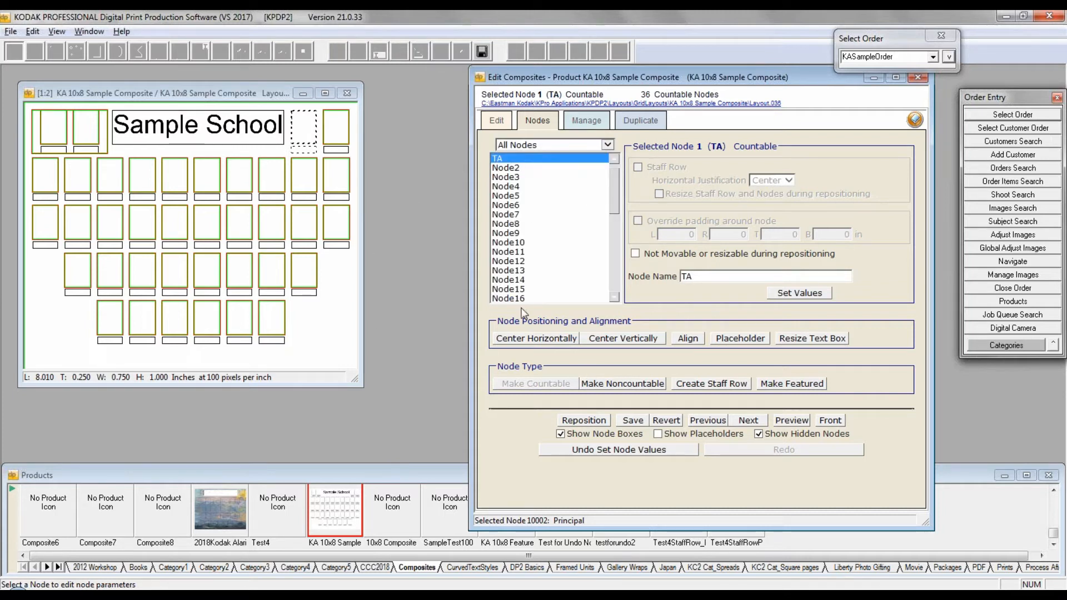
pyautogui.click(612, 160)
pyautogui.click(512, 158)
pyautogui.click(505, 168)
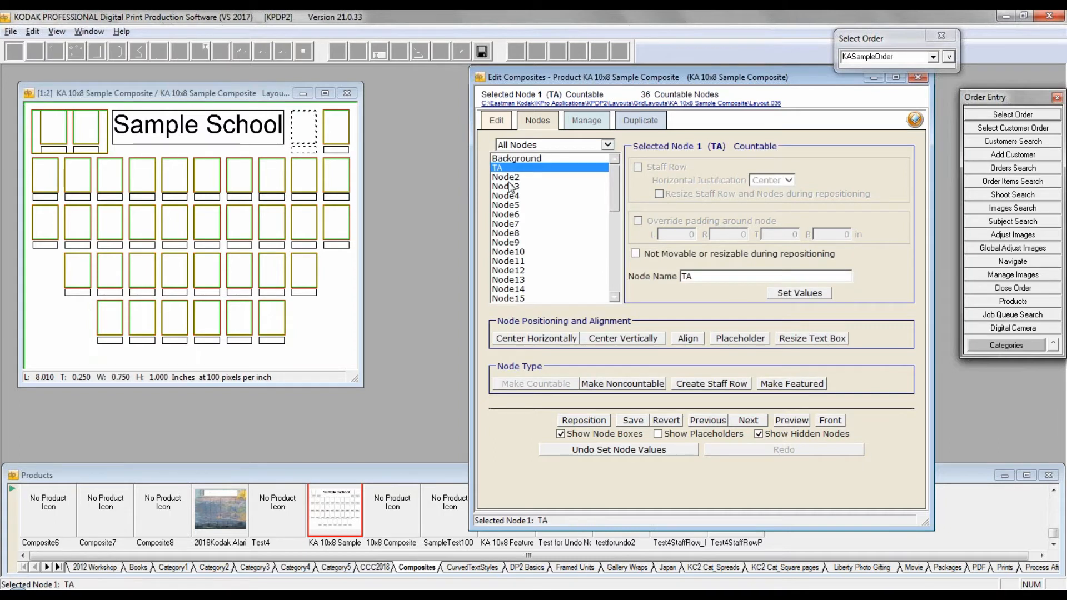
pyautogui.press('Down')
pyautogui.press('Down')
pyautogui.press('Down')
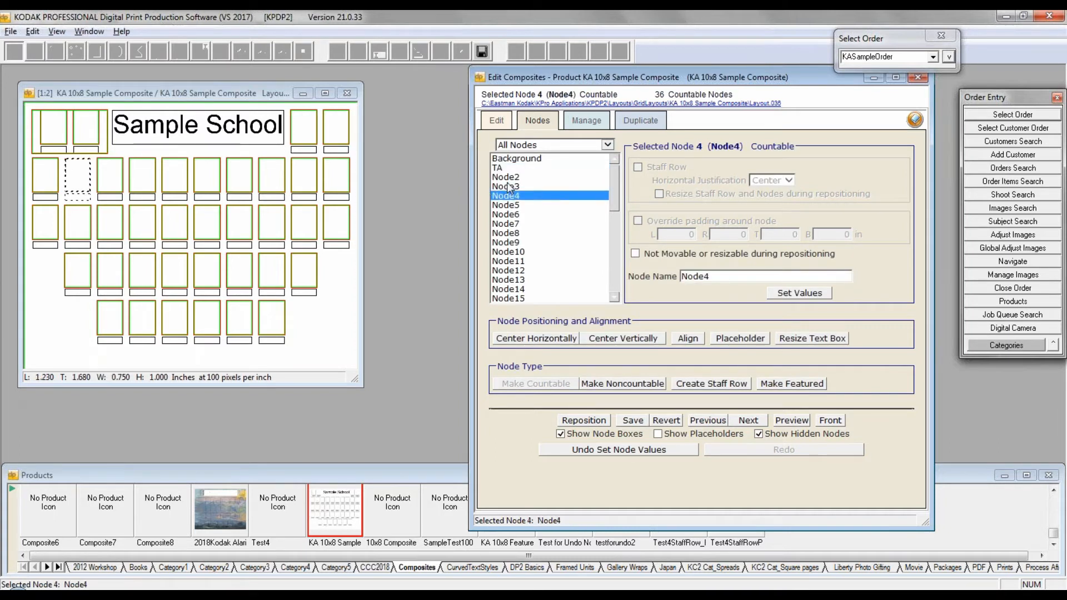
pyautogui.press('Up')
pyautogui.press('Up')
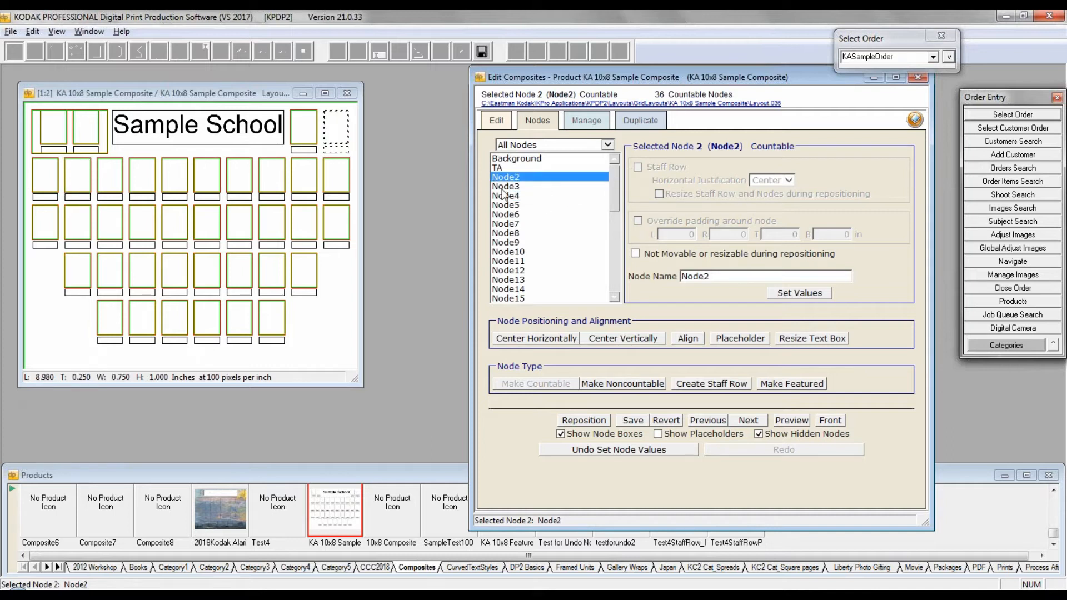
# Step: Reselect the TA node and select Node11000 near the end of the full node list
pyautogui.moveTo(615, 181)
pyautogui.mouseDown()
pyautogui.moveTo(624, 283)
pyautogui.moveTo(612, 281)
pyautogui.moveTo(612, 174)
pyautogui.mouseUp()
pyautogui.click(502, 169)
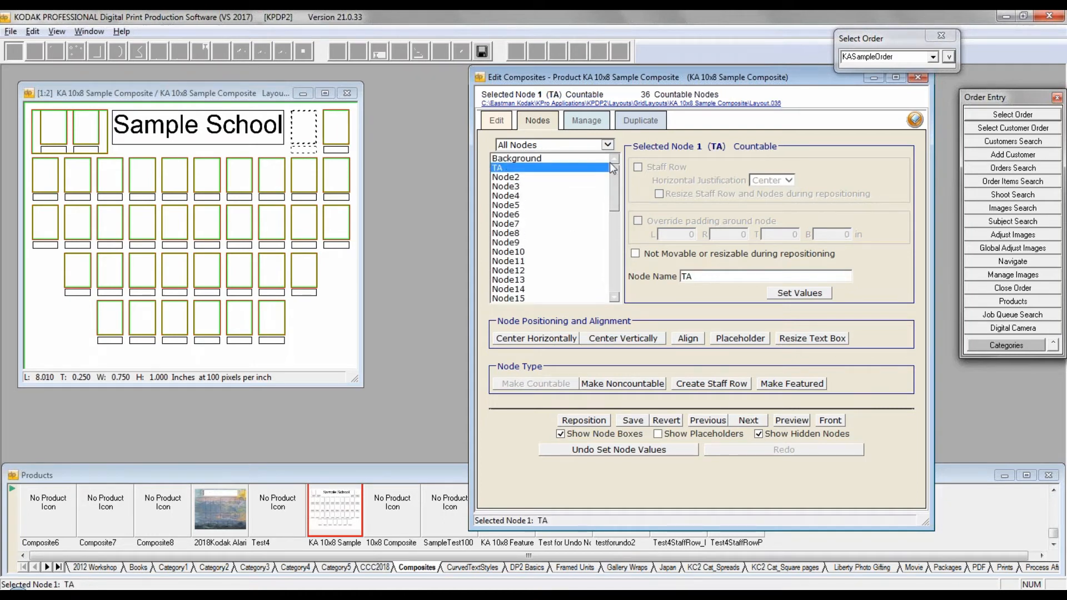
pyautogui.moveTo(614, 179); pyautogui.dragTo(592, 306)
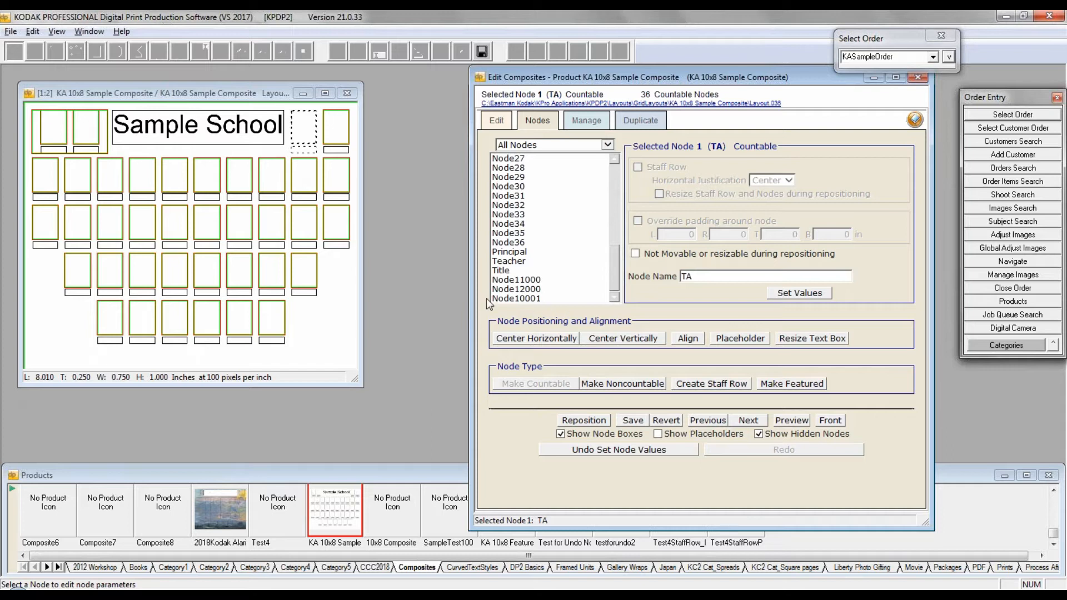
pyautogui.click(521, 283)
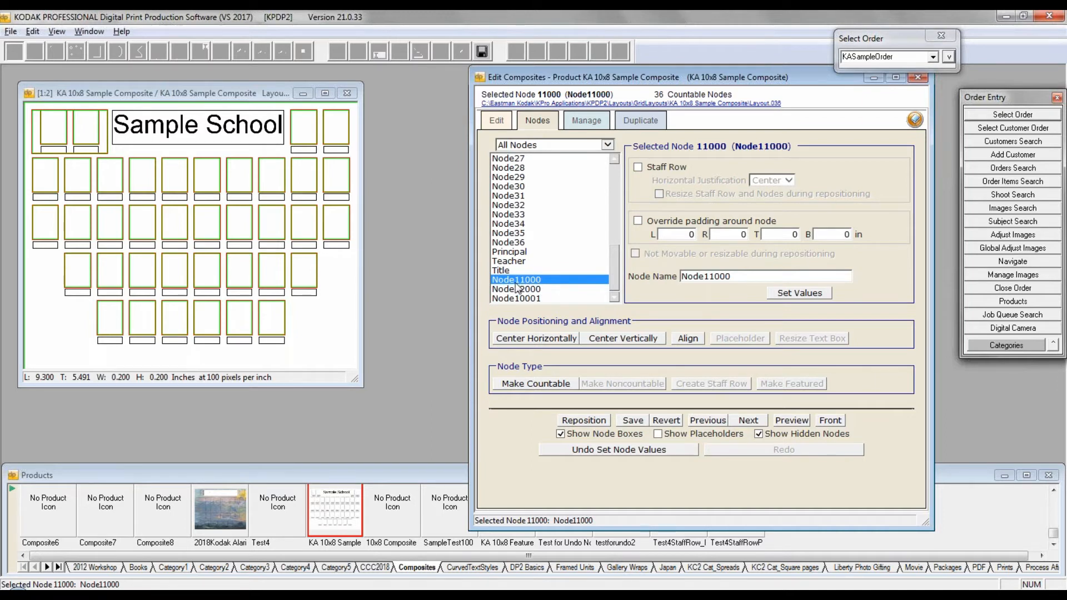
# Step: Show the layout's placeholders, hide them again, and select Node10001 at the end of the node list
pyautogui.click(659, 434)
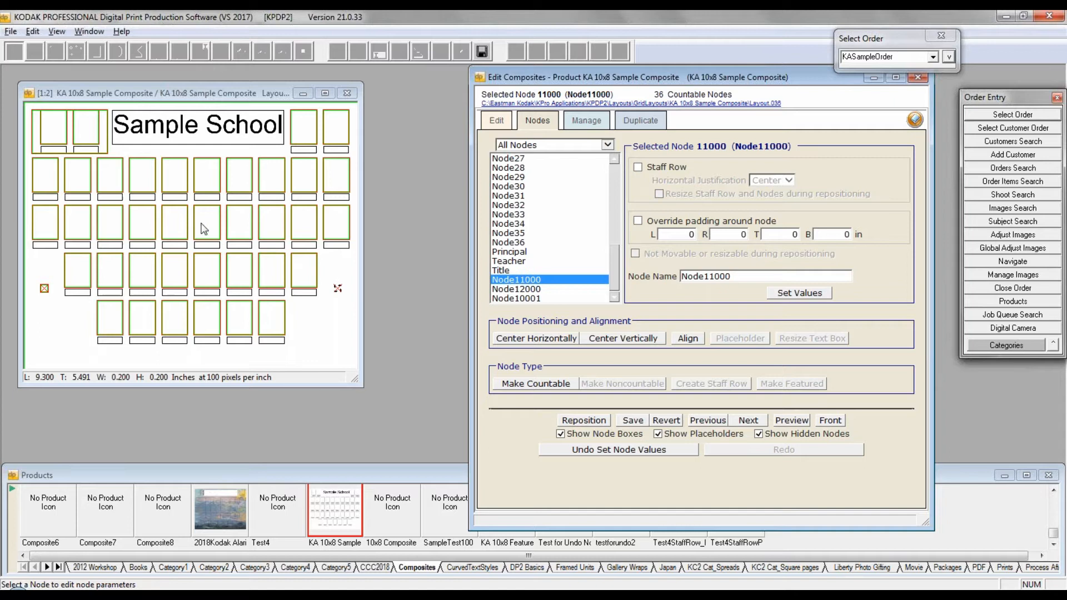
pyautogui.click(659, 435)
pyautogui.click(507, 299)
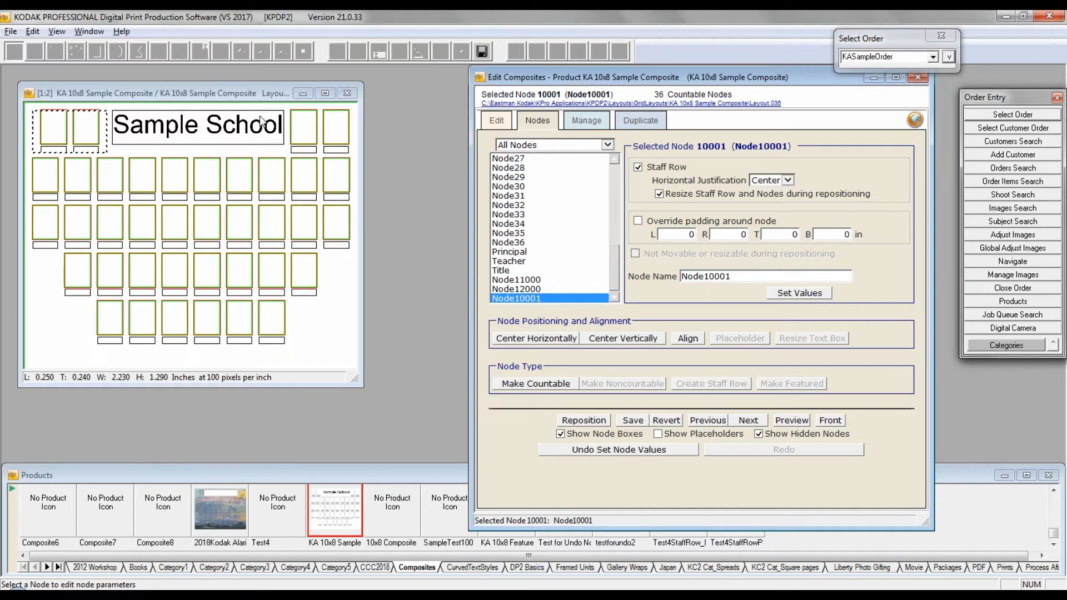
# Step: Step through Node36, Node33 and Node31, and examine the countable nodes along the second full row of the layout, ending on Node22
pyautogui.click(519, 243)
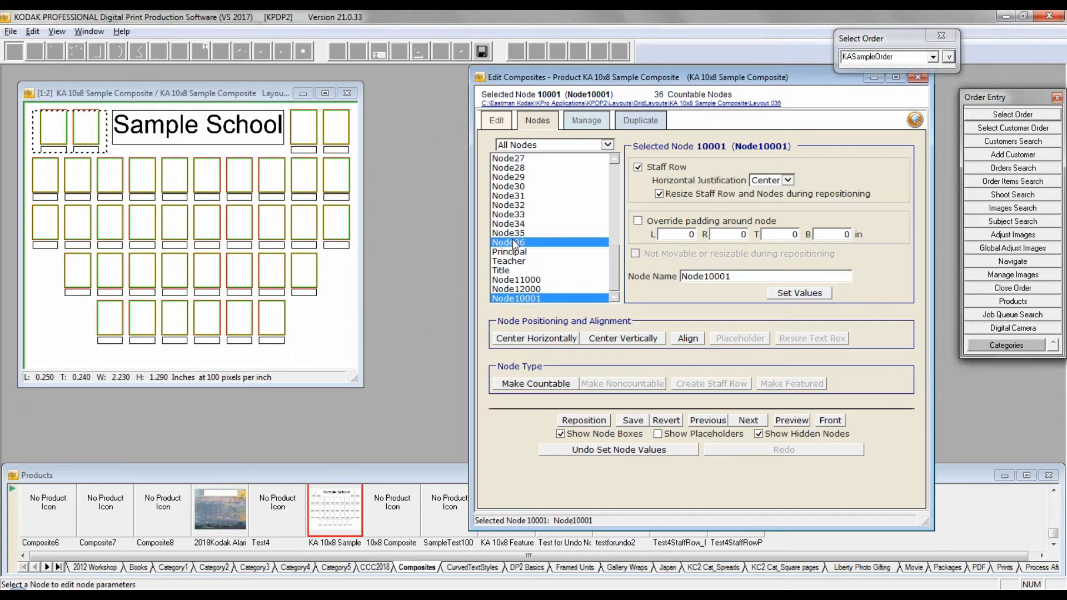
pyautogui.click(514, 214)
pyautogui.click(511, 195)
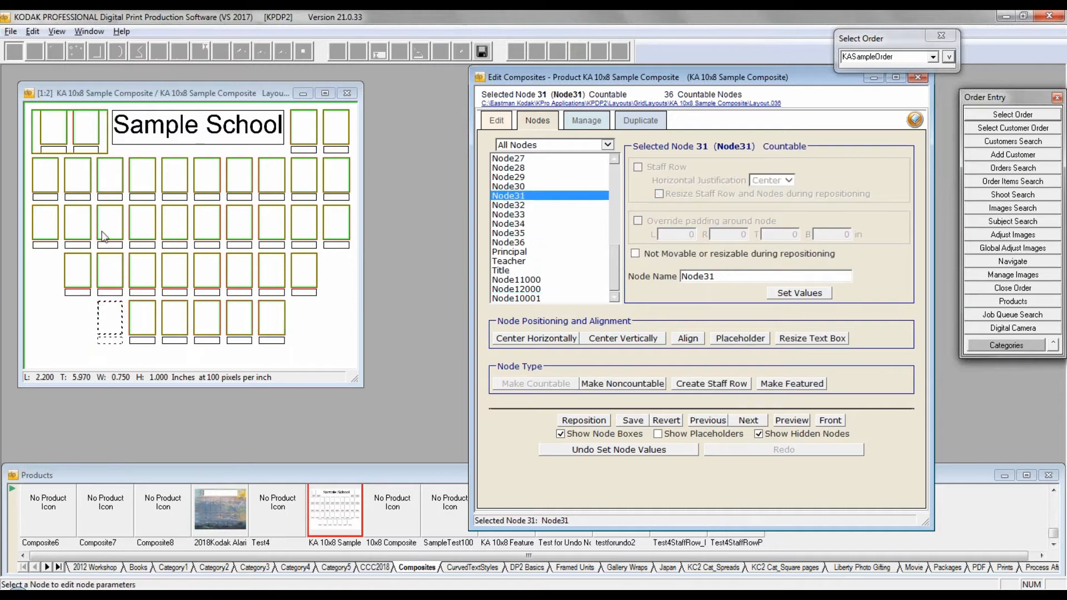
pyautogui.click(101, 232)
pyautogui.click(246, 217)
pyautogui.click(277, 219)
pyautogui.click(304, 222)
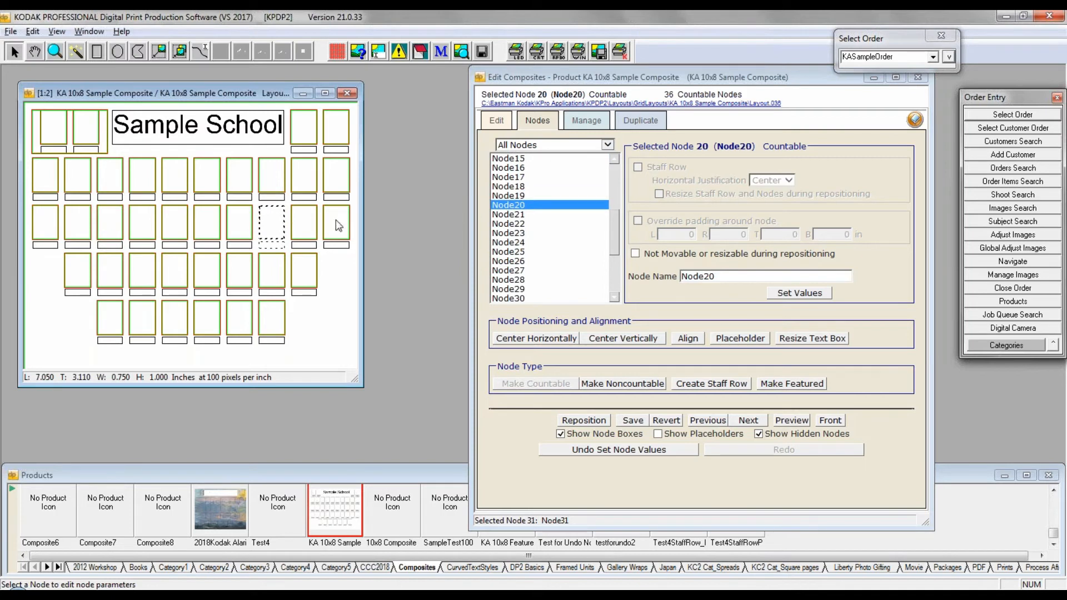
pyautogui.click(336, 220)
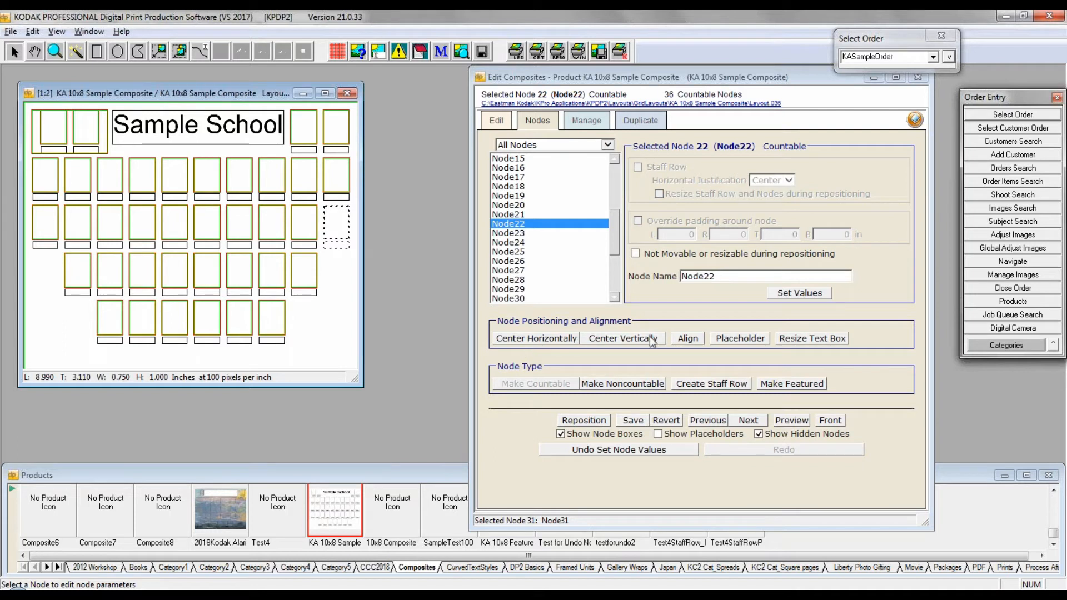
# Step: View the alignment choices for Node22 and cancel them, and try adding a placeholder at its position and undo it
pyautogui.click(696, 339)
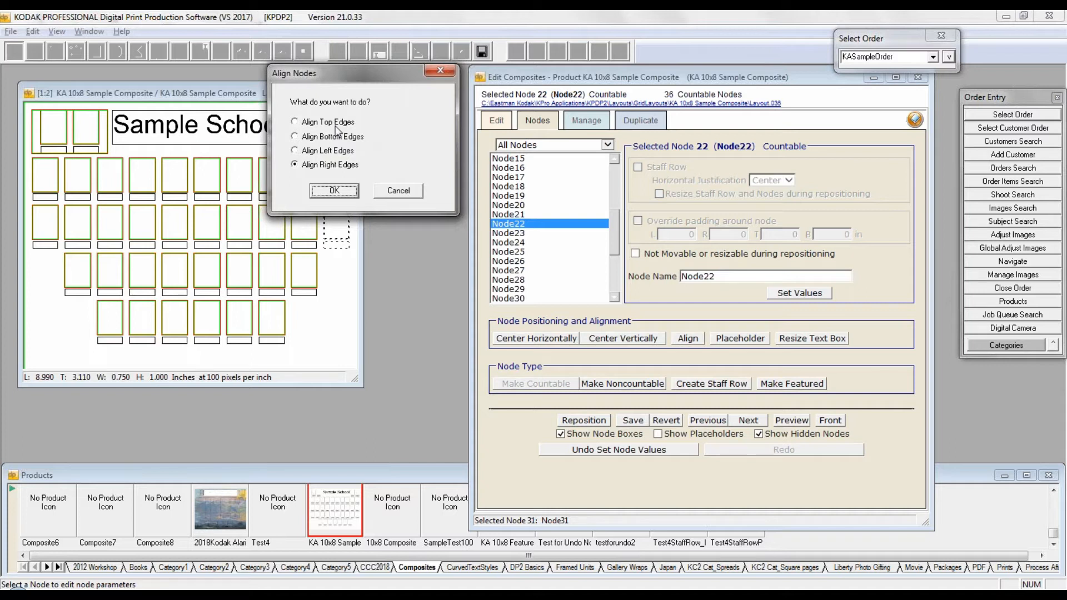
pyautogui.click(399, 192)
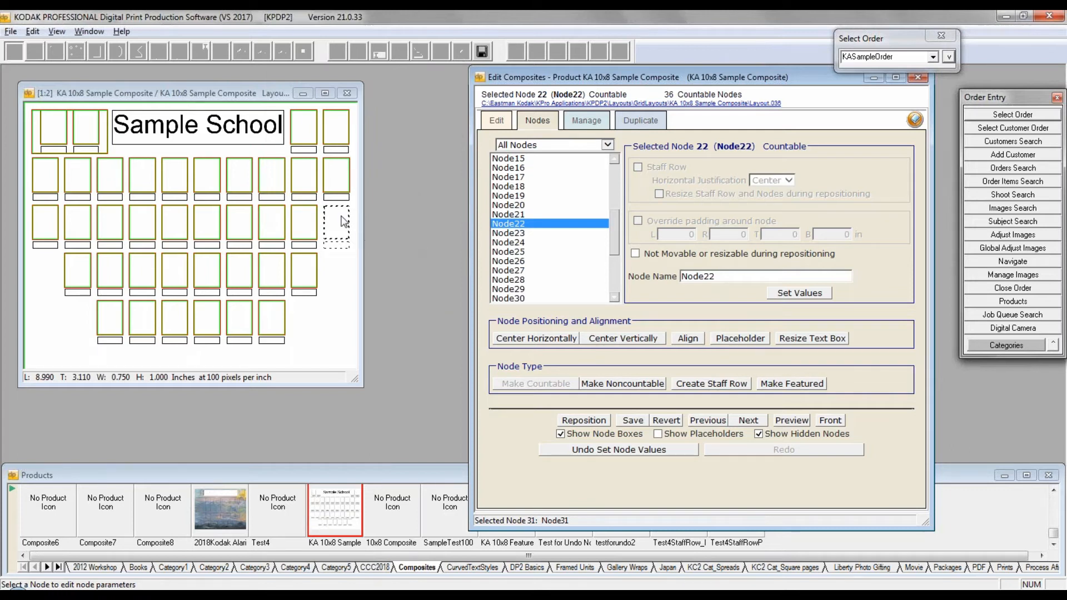
pyautogui.click(739, 342)
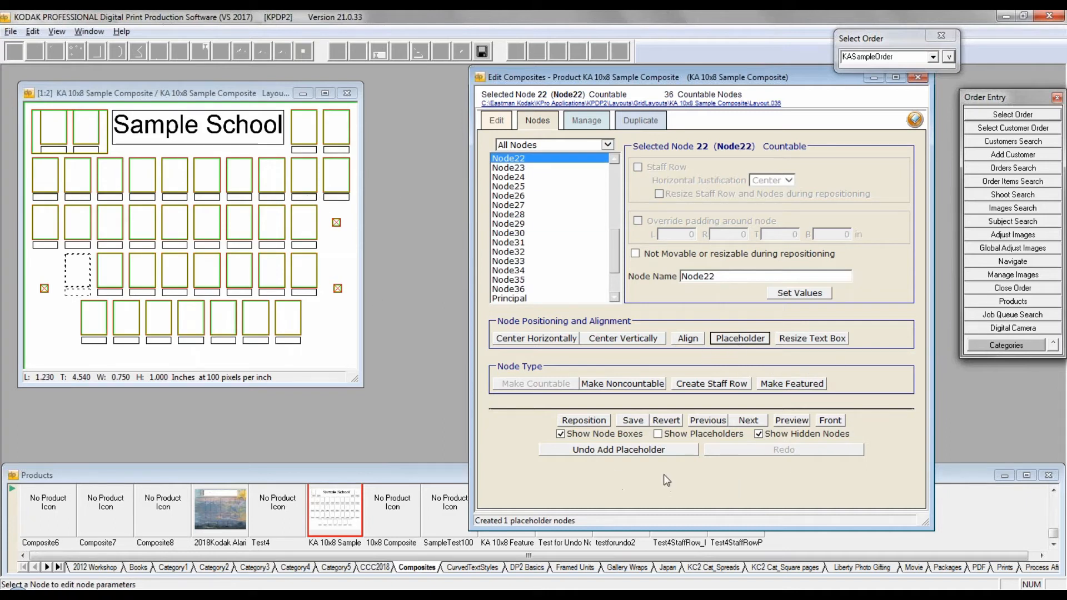
pyautogui.click(626, 451)
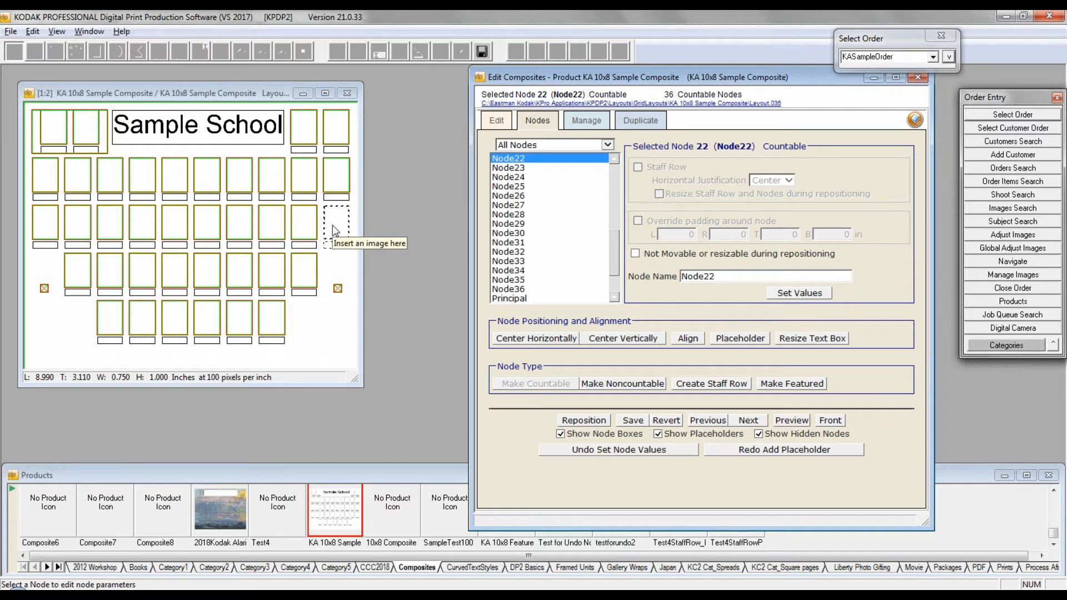
# Step: Display the layout management options and select Layout.057 at the end of the layout list
pyautogui.click(584, 117)
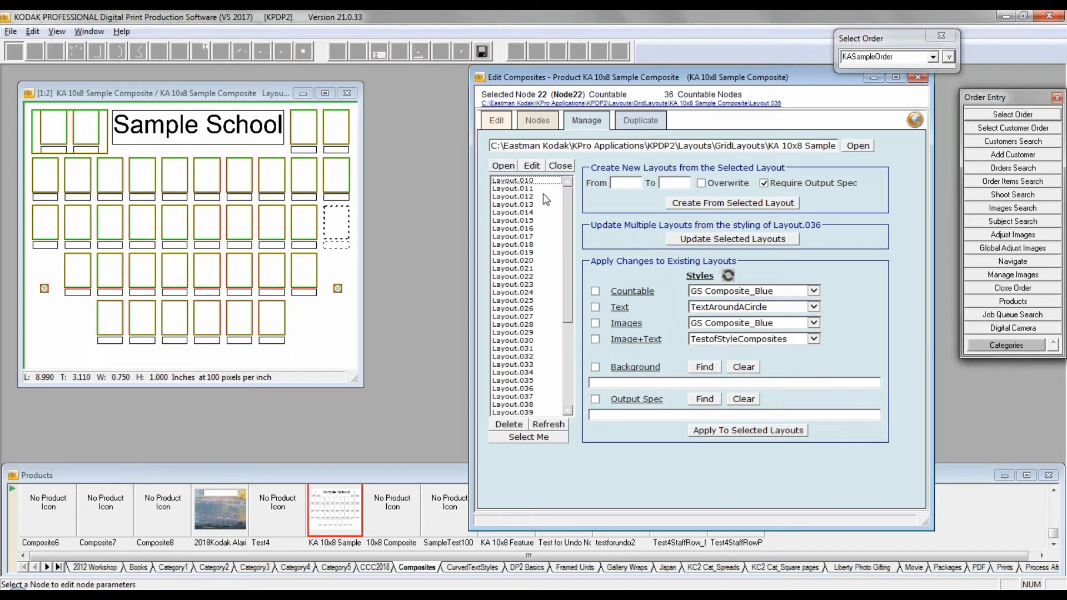
pyautogui.moveTo(568, 197)
pyautogui.mouseDown()
pyautogui.moveTo(561, 379)
pyautogui.moveTo(560, 199)
pyautogui.moveTo(573, 190)
pyautogui.mouseUp()
pyautogui.moveTo(566, 205); pyautogui.dragTo(570, 345)
pyautogui.click(510, 413)
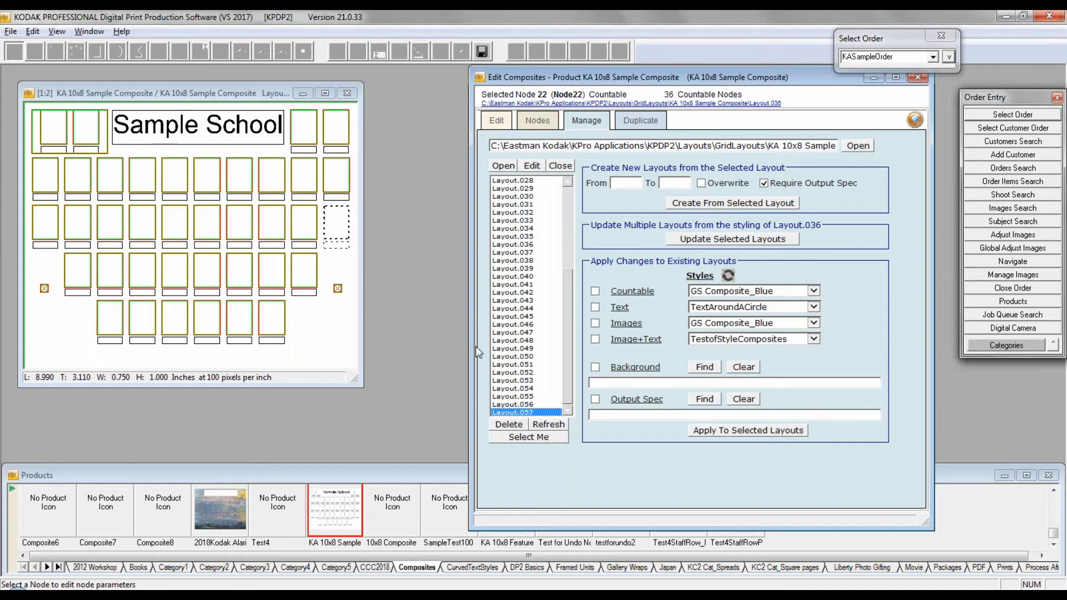
pyautogui.click(497, 120)
pyautogui.click(535, 117)
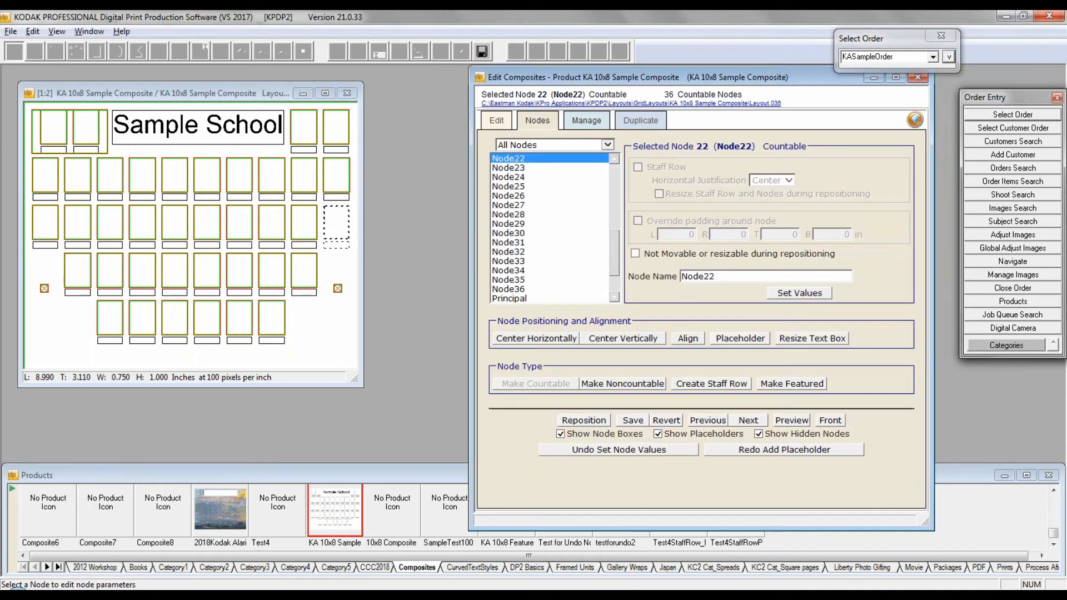
pyautogui.click(584, 122)
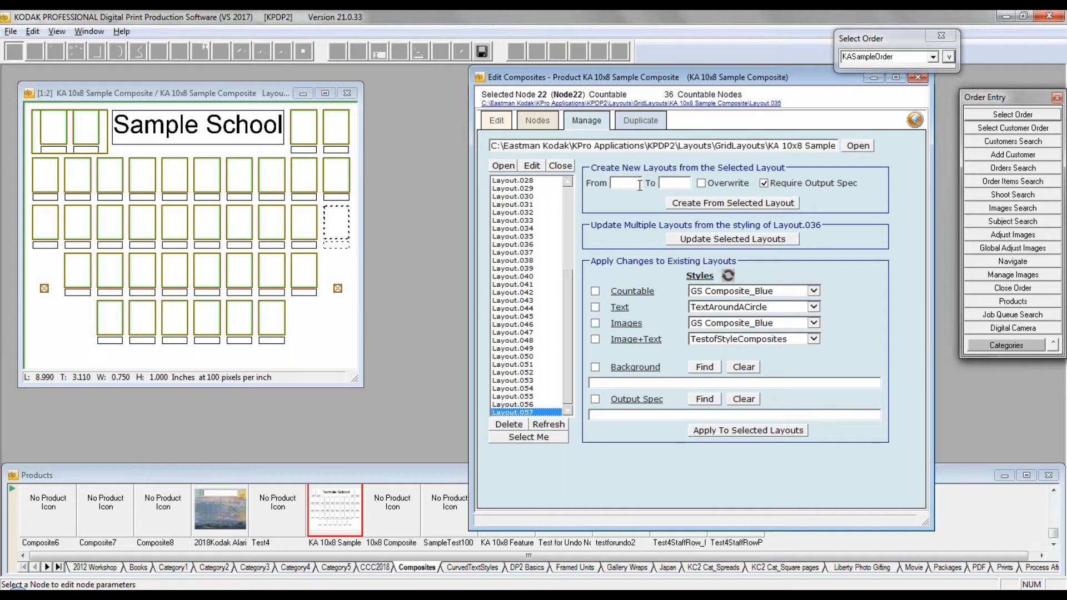
# Step: Set the range of new layouts from 58 to 75 and enable Blk Stroke_12pt Style as the countable node style
pyautogui.write('8')
pyautogui.click(595, 291)
pyautogui.click(813, 291)
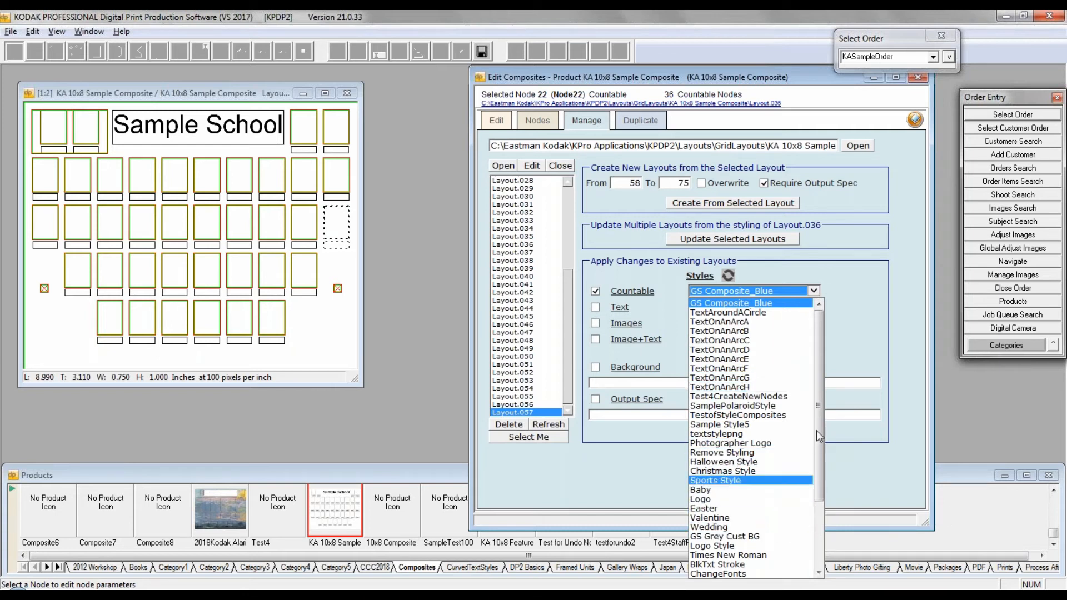
pyautogui.moveTo(819, 429); pyautogui.dragTo(821, 439)
pyautogui.scroll(-3, 821, 443)
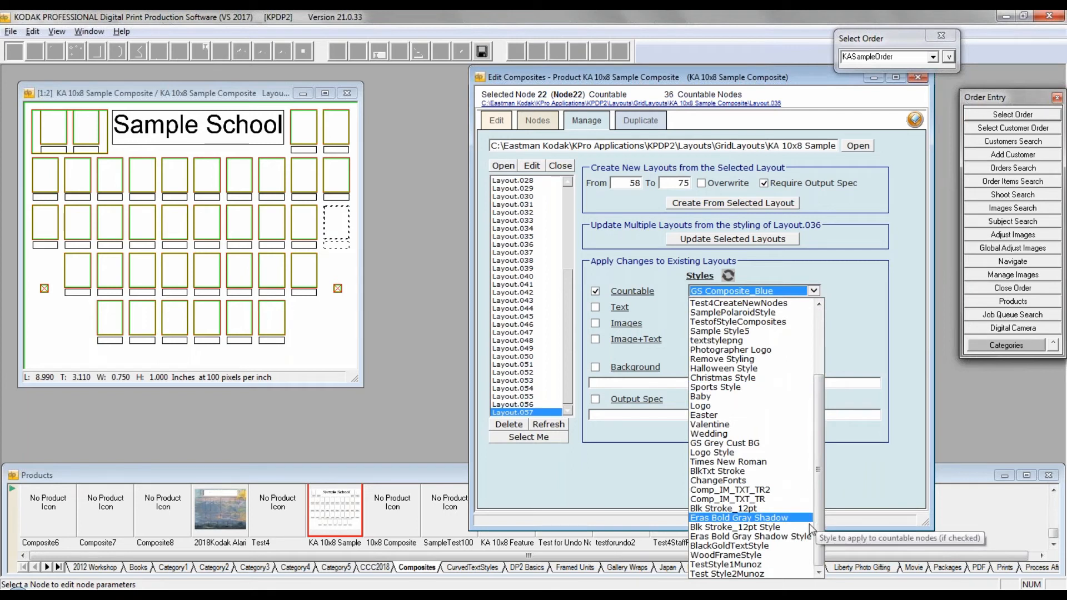
pyautogui.click(735, 528)
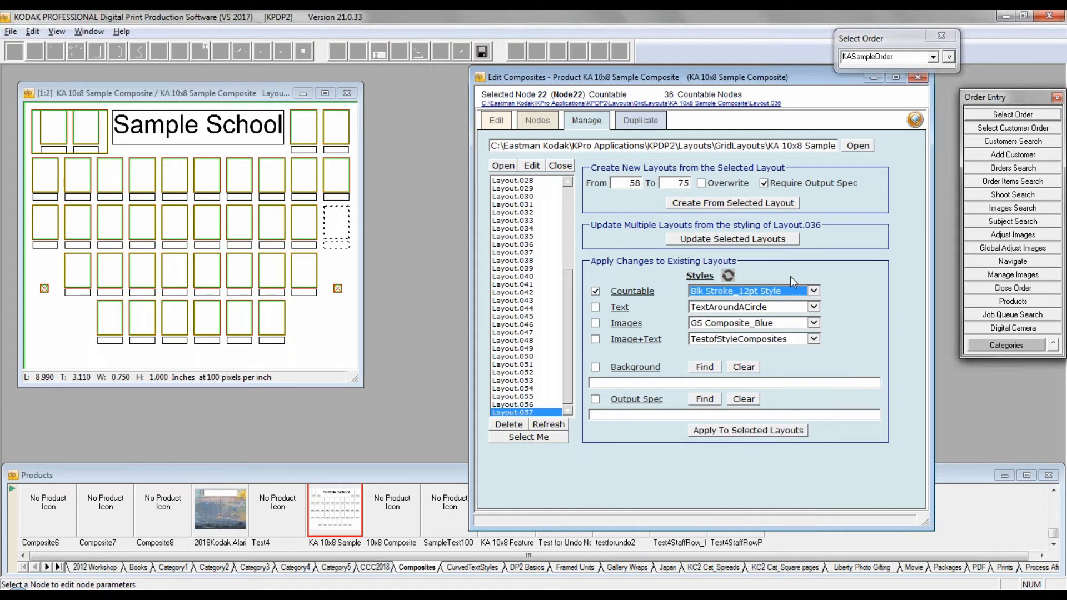
# Step: Enable the text style change and choose Eras Bold Gray Shadow Style for it
pyautogui.click(595, 307)
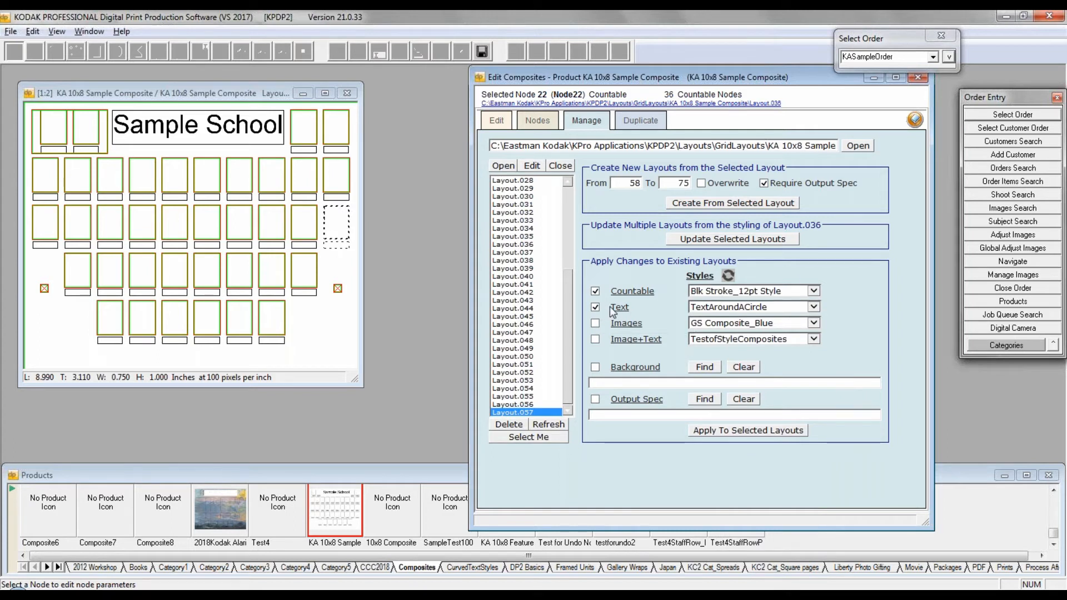
pyautogui.click(813, 307)
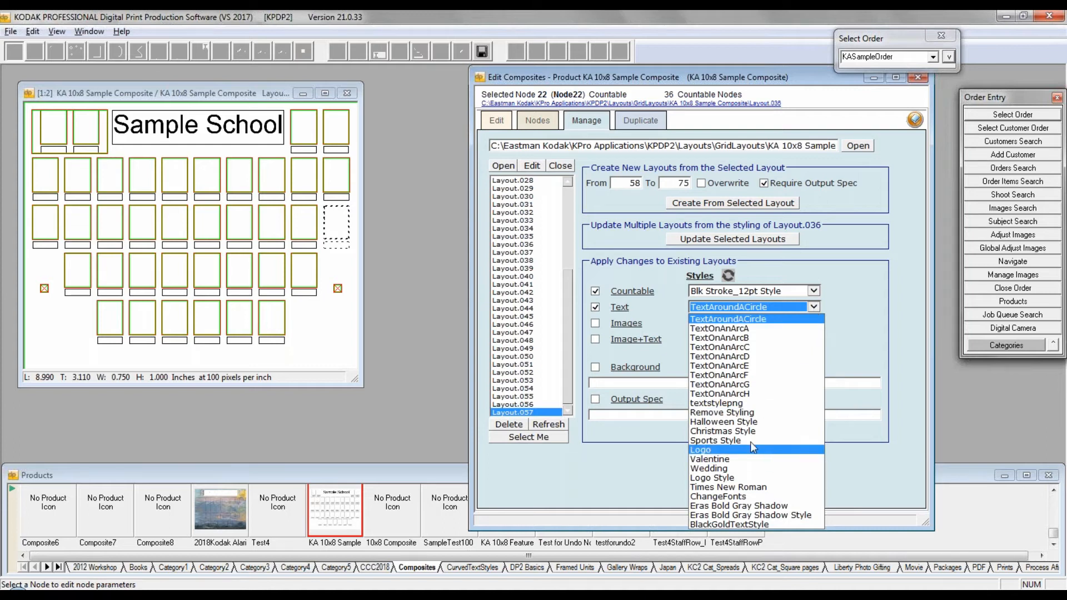
pyautogui.click(740, 515)
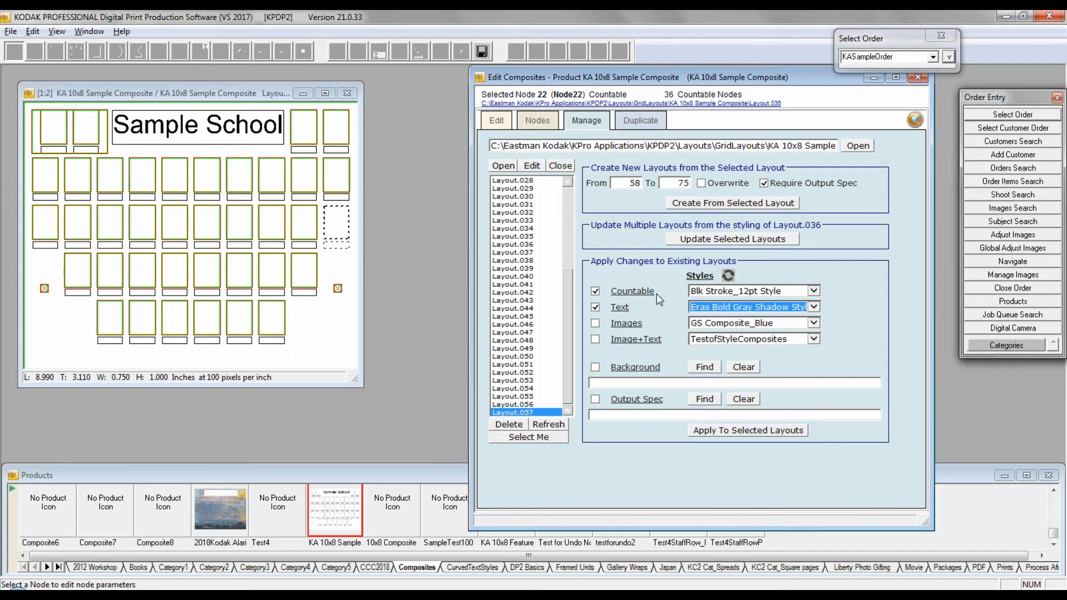
# Step: Enable the background change and choose RedStonelandscape.jpg from the New Backgrounds folder
pyautogui.click(595, 368)
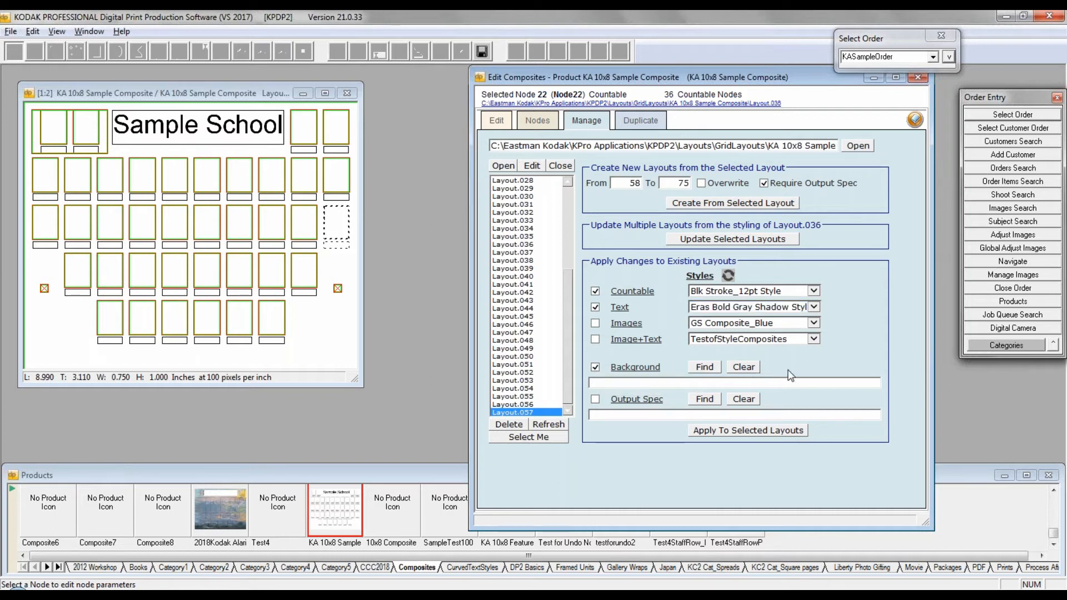
pyautogui.click(704, 367)
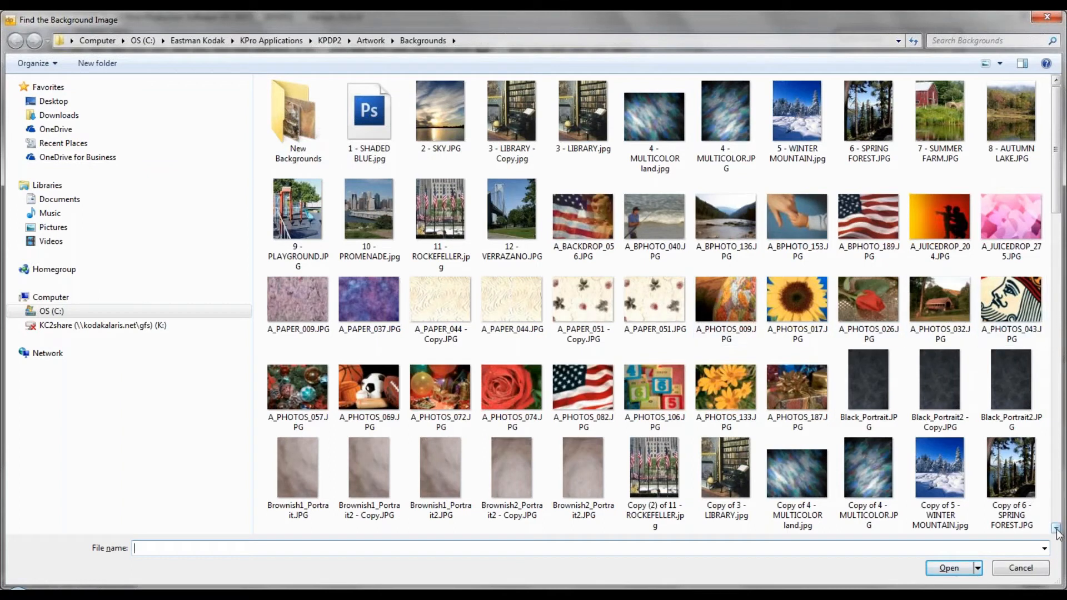
pyautogui.scroll(-10, 1057, 532)
pyautogui.scroll(-5, 1057, 532)
pyautogui.scroll(-10, 1057, 533)
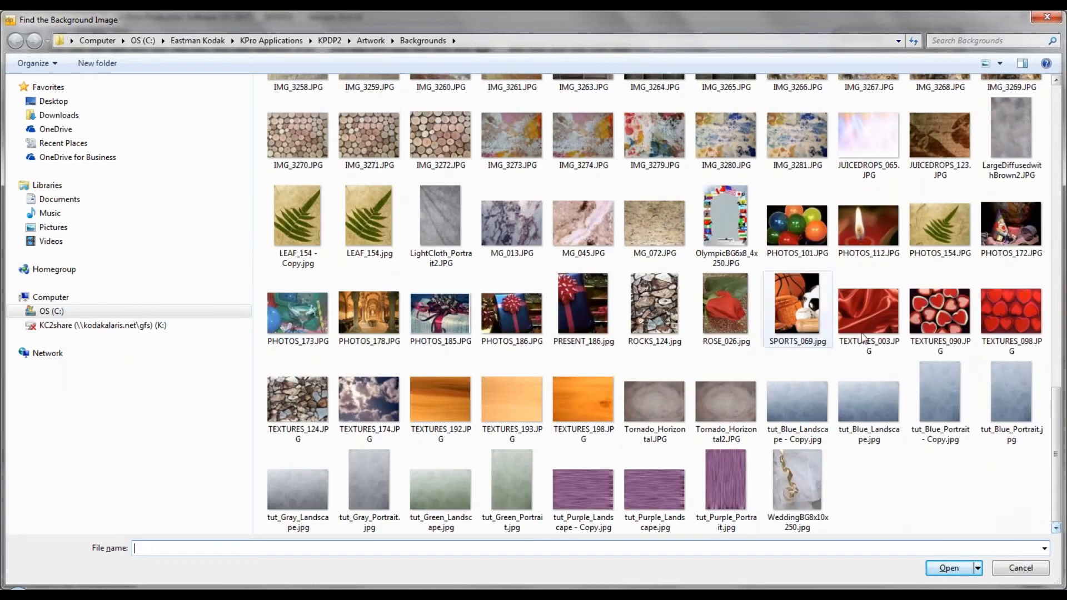
pyautogui.click(451, 397)
pyautogui.scroll(15, 1020, 480)
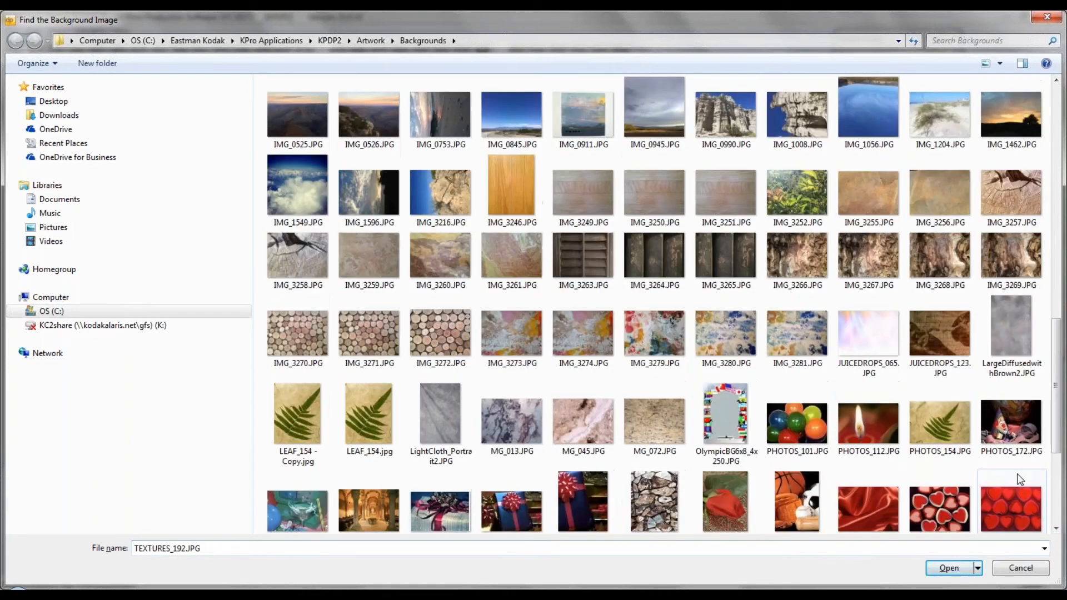
pyautogui.doubleClick(303, 117)
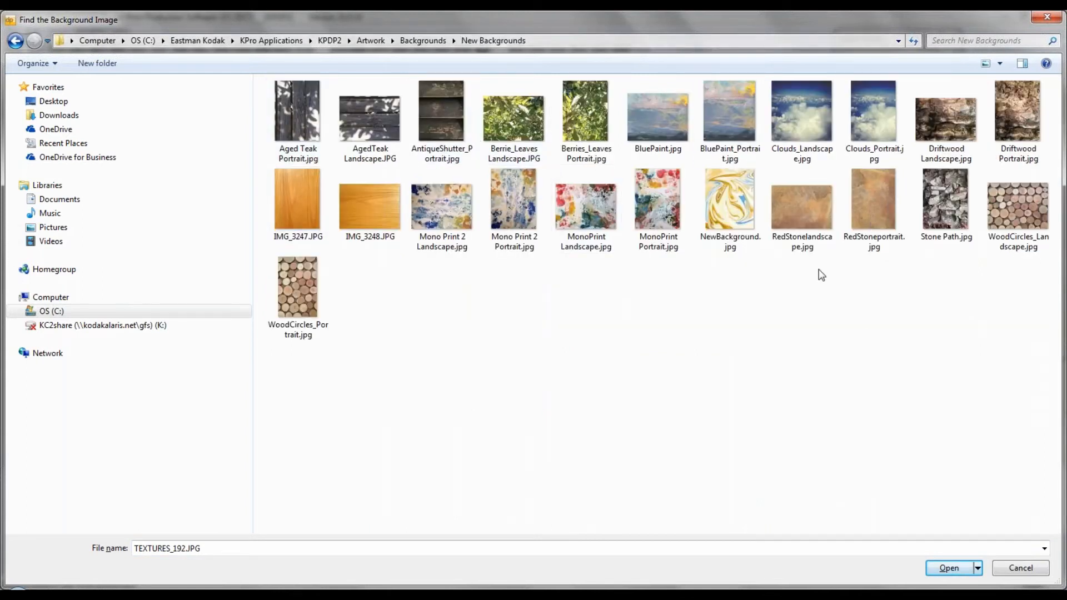
pyautogui.click(792, 205)
pyautogui.click(950, 569)
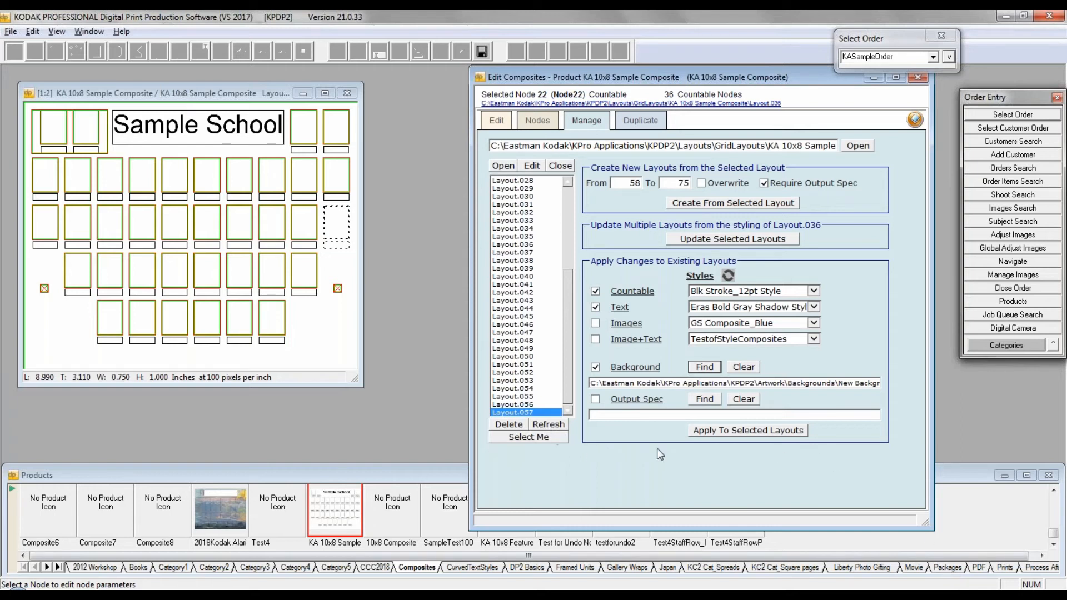
# Step: Enable the output spec change and choose OutputtoDiskJPEg400SampleQueue.txt from the Disk folder
pyautogui.click(595, 399)
pyautogui.click(716, 400)
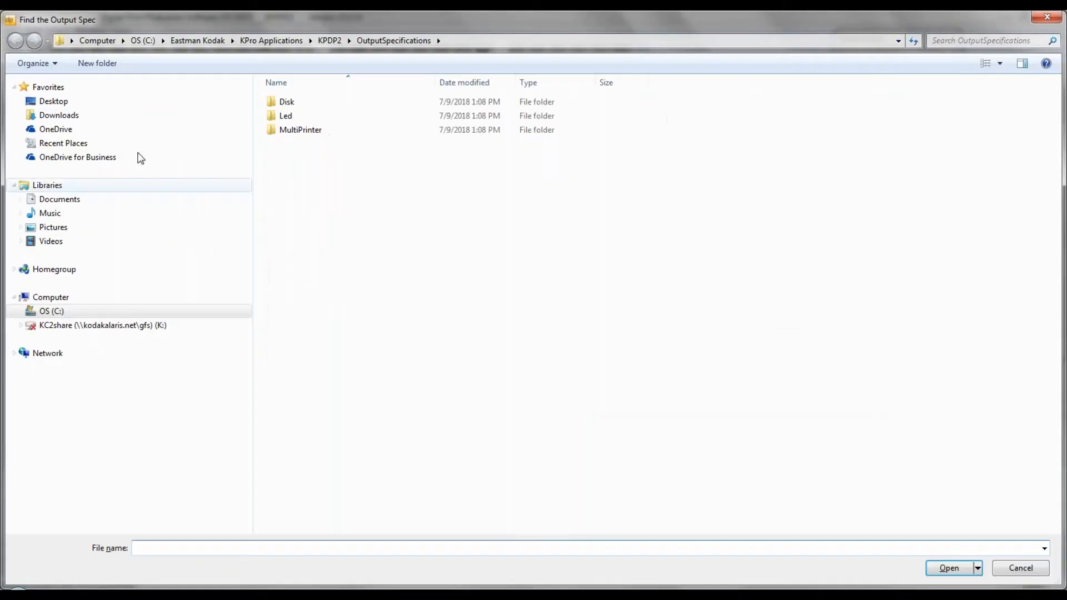
pyautogui.doubleClick(290, 102)
pyautogui.click(316, 102)
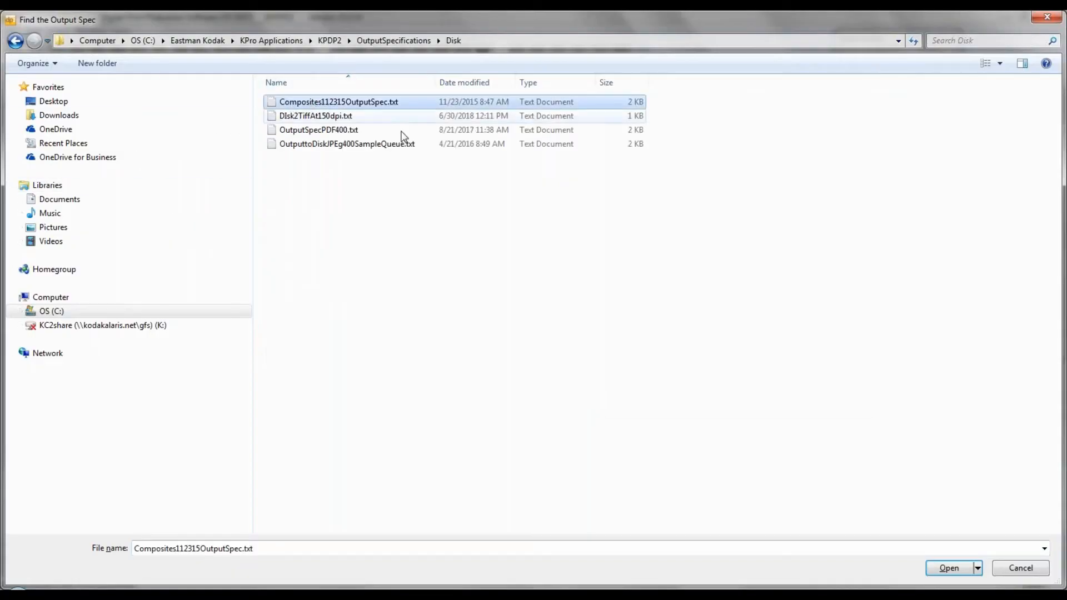
pyautogui.click(311, 144)
pyautogui.click(945, 573)
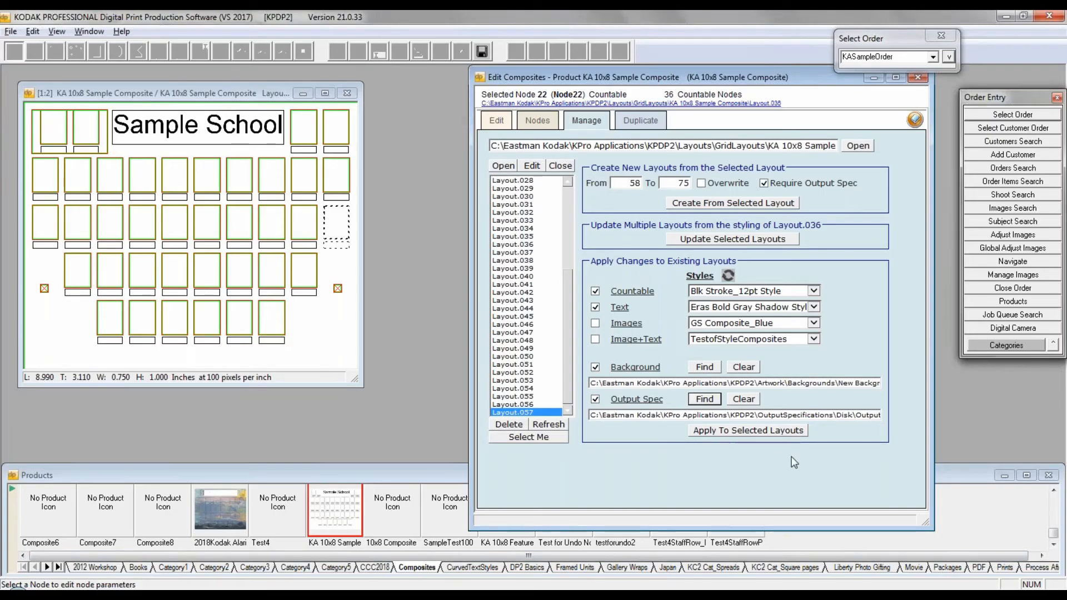
# Step: Set the range of new layouts from 10 to 75 and allow existing layouts to be overwritten
pyautogui.moveTo(630, 186); pyautogui.dragTo(635, 183)
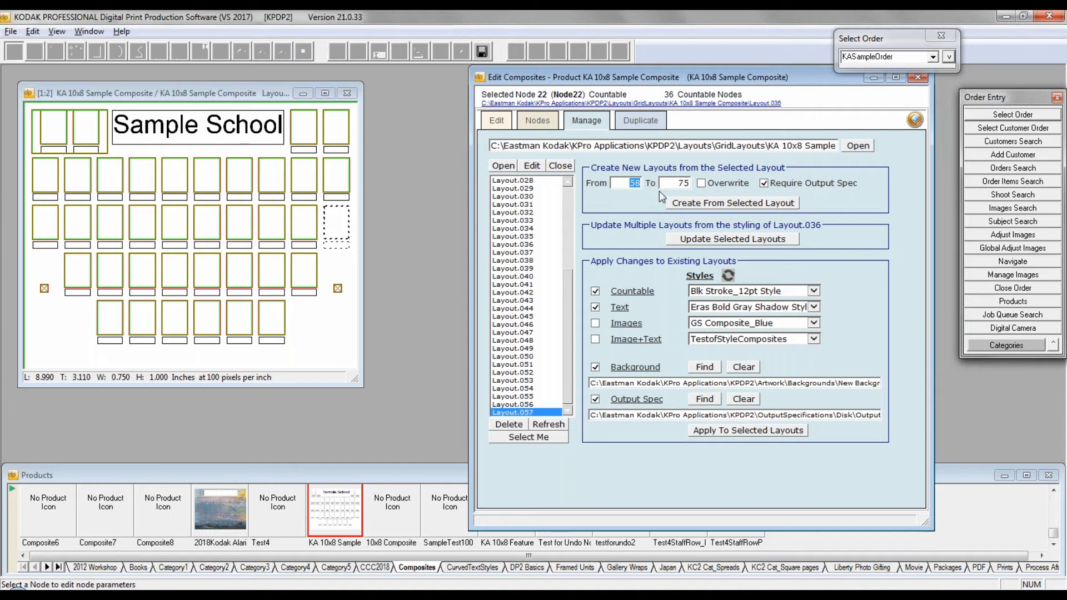
pyautogui.write('10')
pyautogui.click(700, 184)
pyautogui.moveTo(677, 183); pyautogui.dragTo(696, 186)
pyautogui.click(858, 196)
# Step: Apply the chosen styles, background and output spec to Layout.057, and create layouts 10 to 75 from it without saving Layout.036
pyautogui.click(736, 432)
pyautogui.click(586, 336)
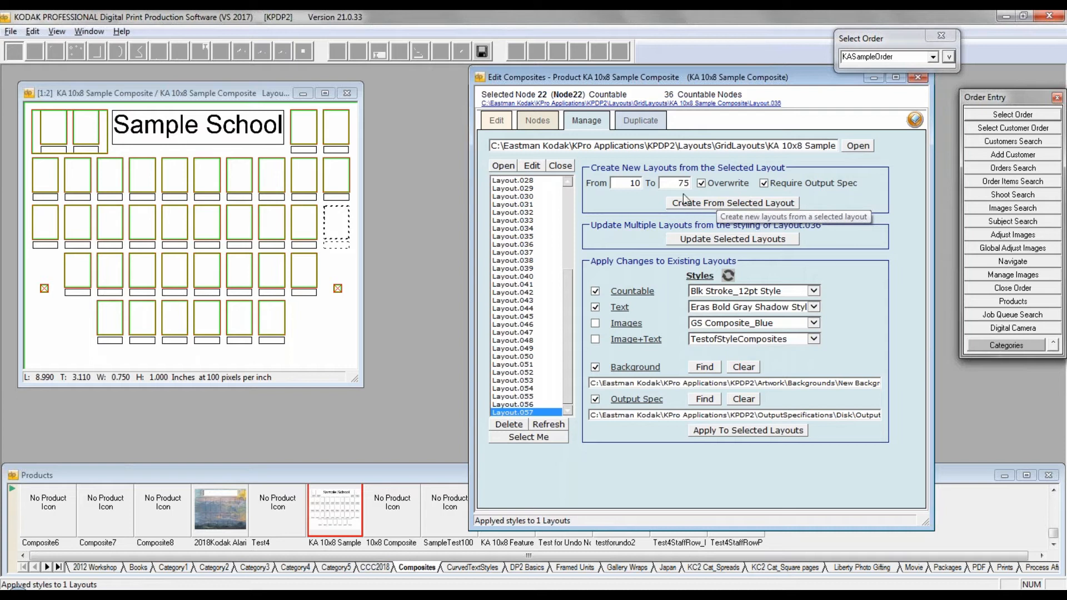
pyautogui.click(728, 206)
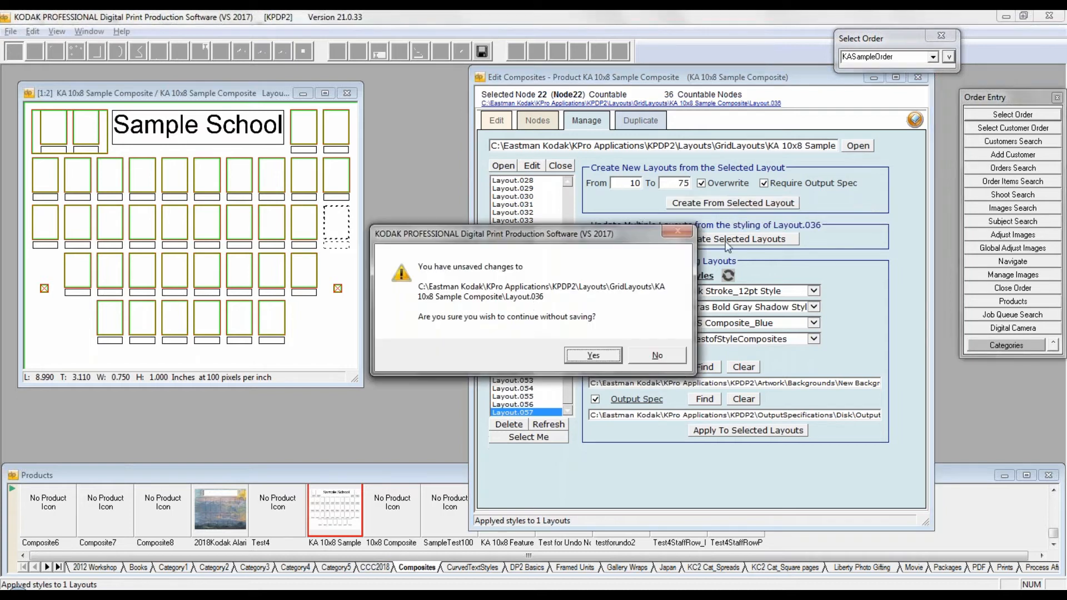
pyautogui.click(594, 356)
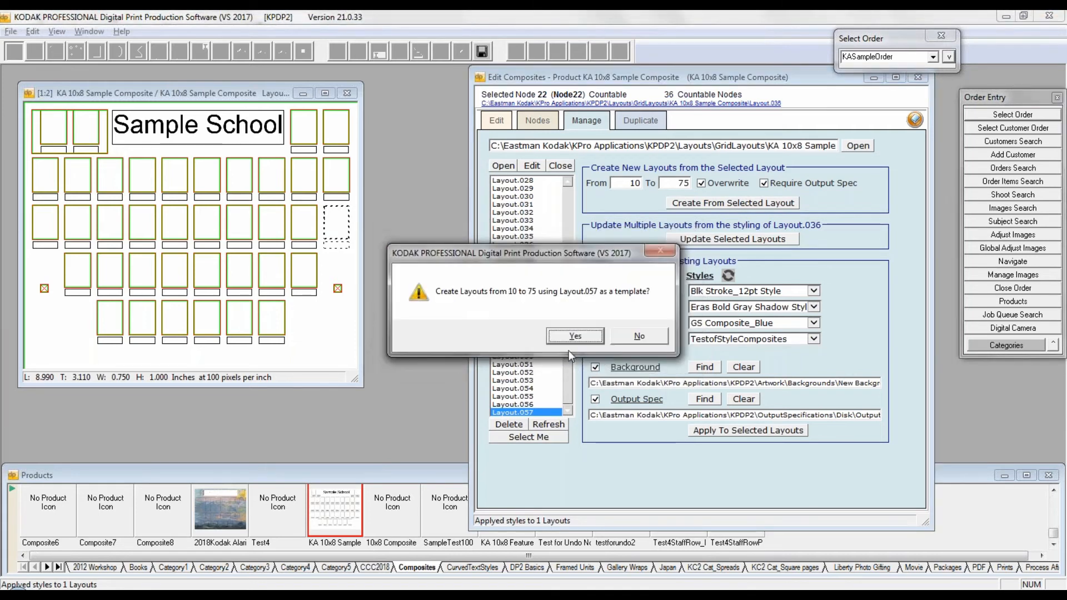
pyautogui.click(576, 337)
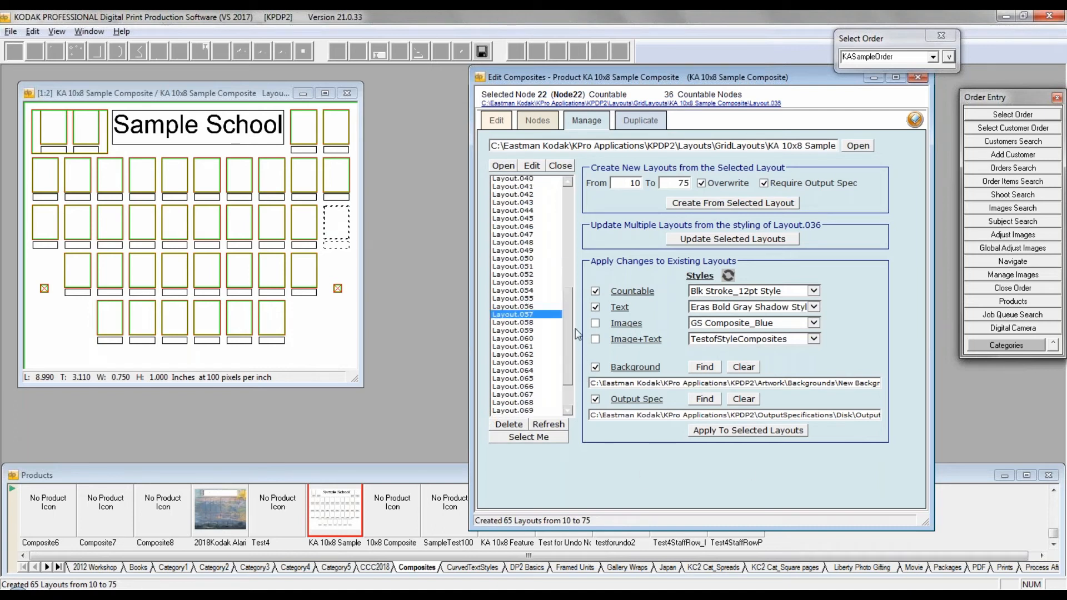
# Step: Open Layout.058 to inspect its background and text styling, and close it again
pyautogui.click(518, 277)
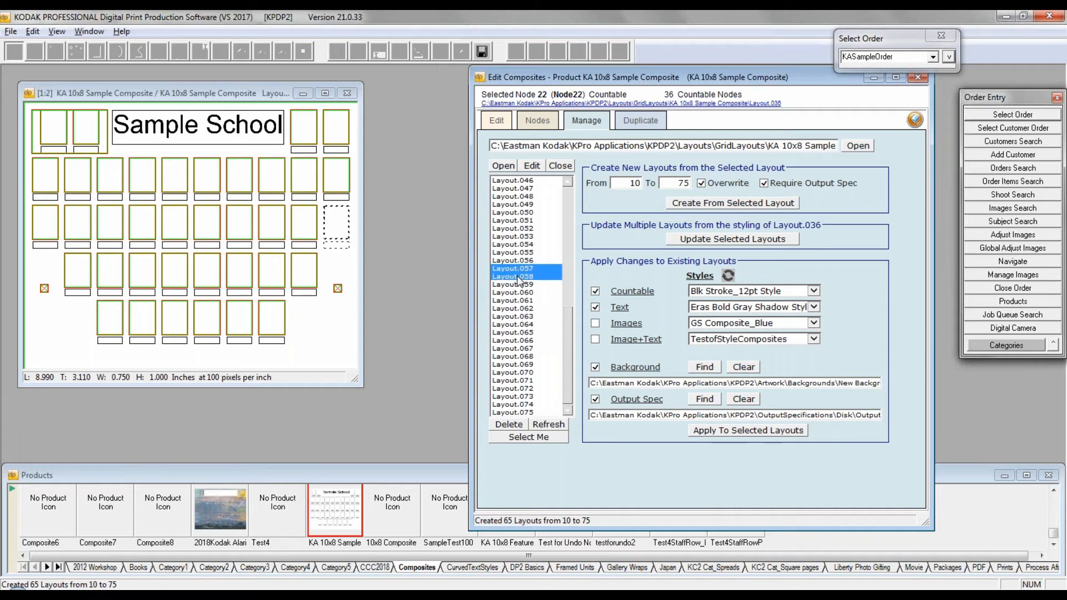
pyautogui.click(500, 166)
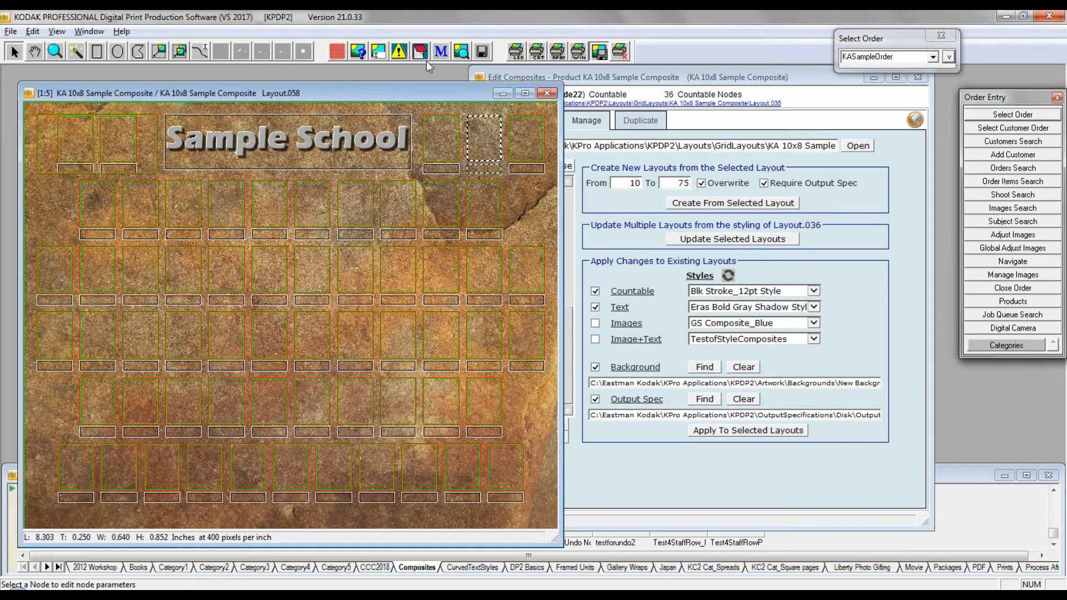
pyautogui.click(551, 94)
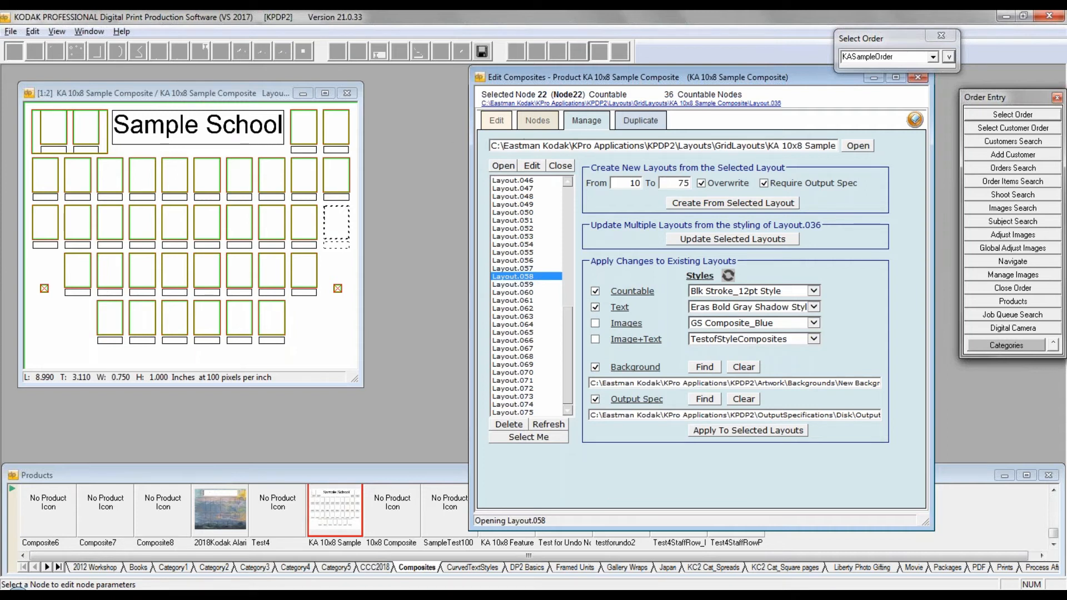
# Step: Set up duplicating the layouts of KA 10x8 Sample Composite to a product named 10x8 New Background Composite
pyautogui.click(641, 121)
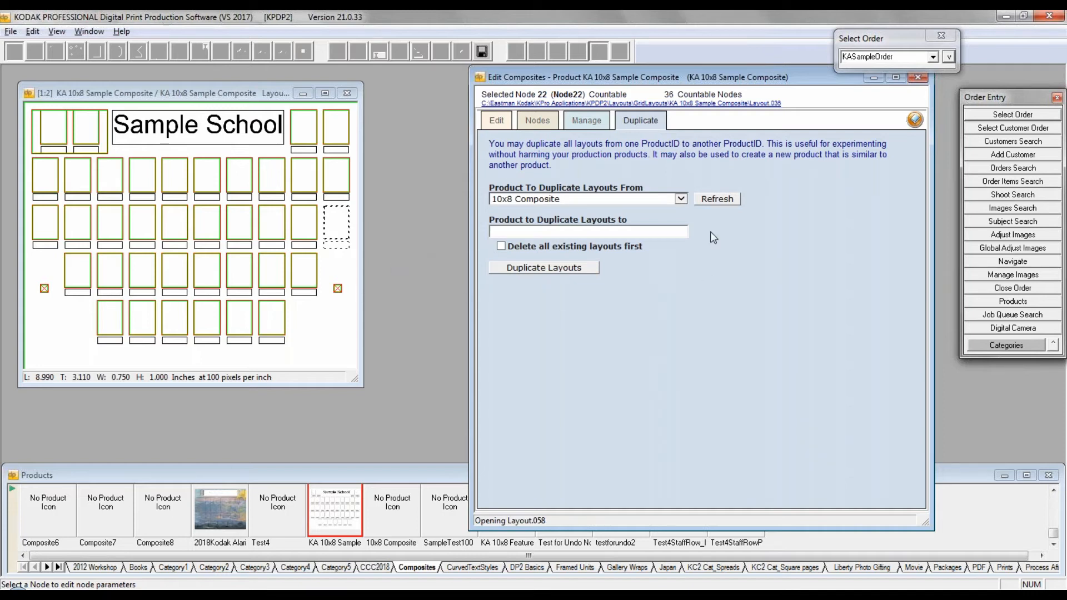
pyautogui.click(681, 200)
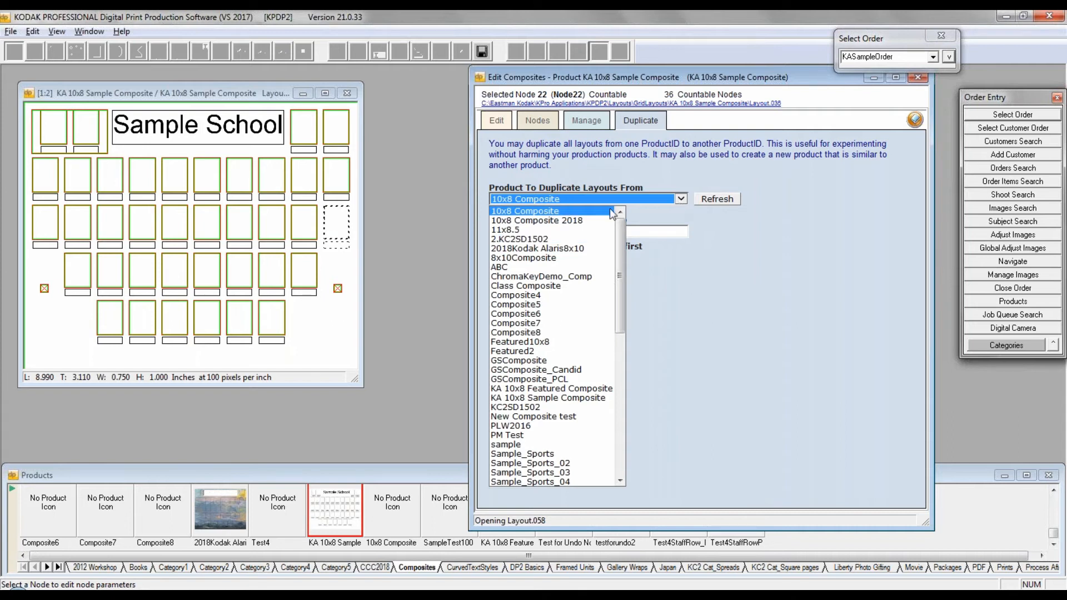
pyautogui.click(551, 398)
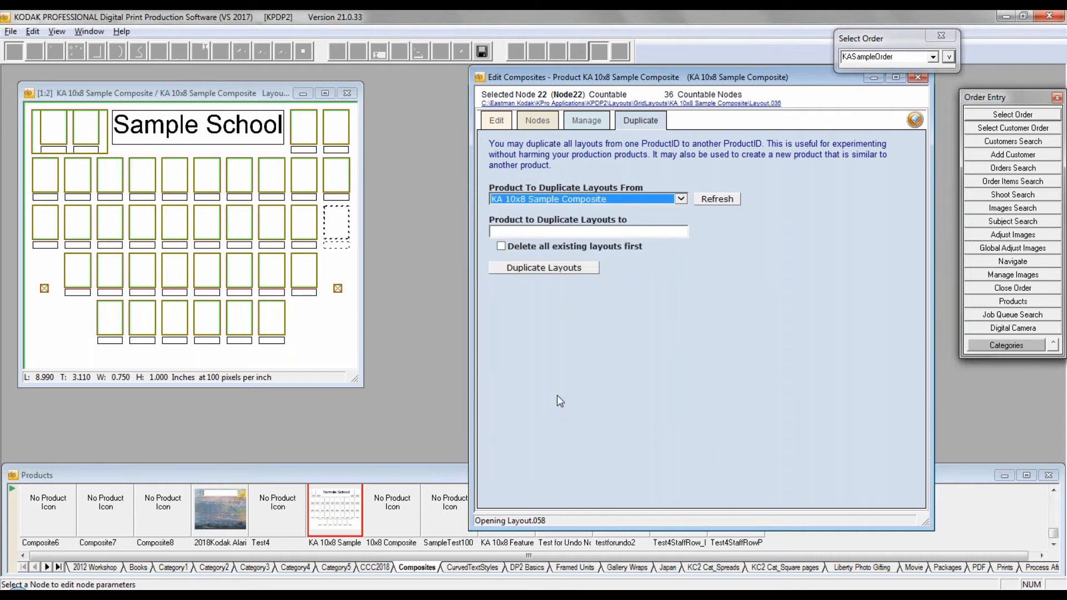
pyautogui.click(501, 230)
pyautogui.write('1')
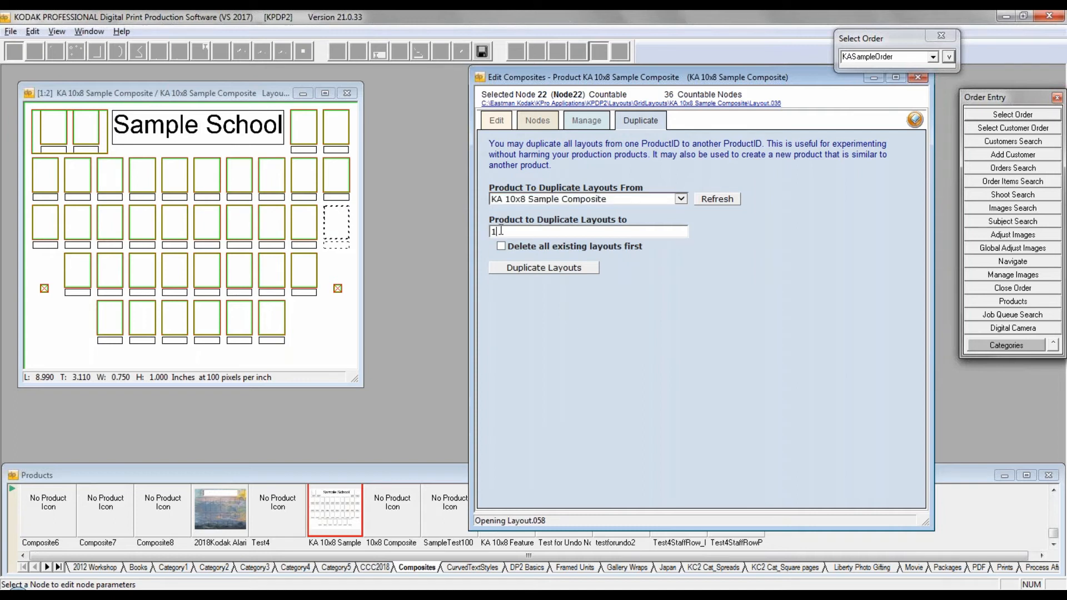
pyautogui.write('0x8 New Background')
pyautogui.write('Compo')
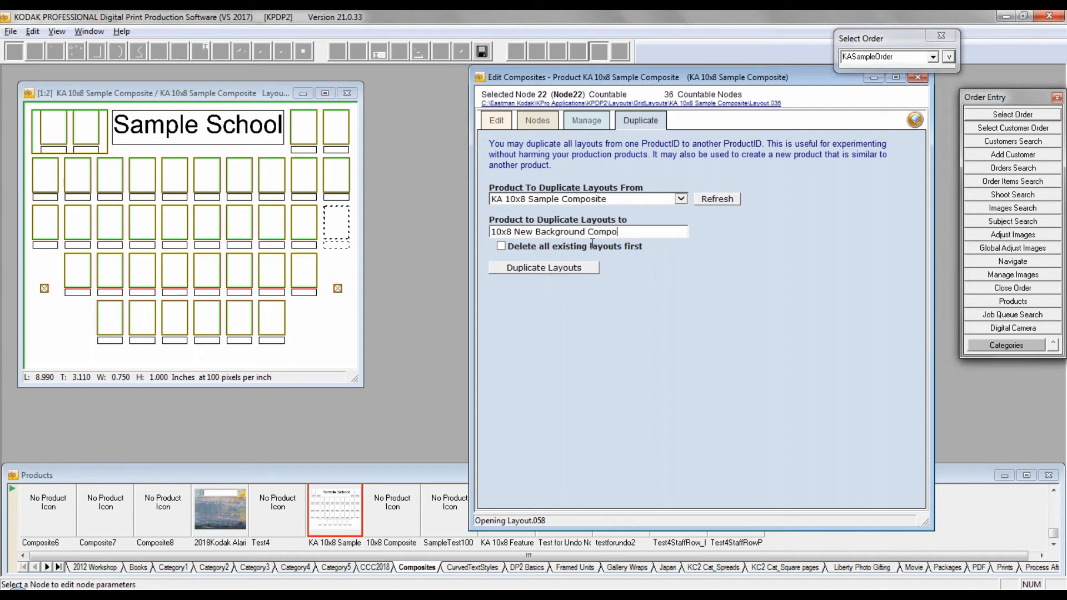
pyautogui.write('site')
# Step: Duplicate the layouts and agree to create the missing target product in the database
pyautogui.click(562, 270)
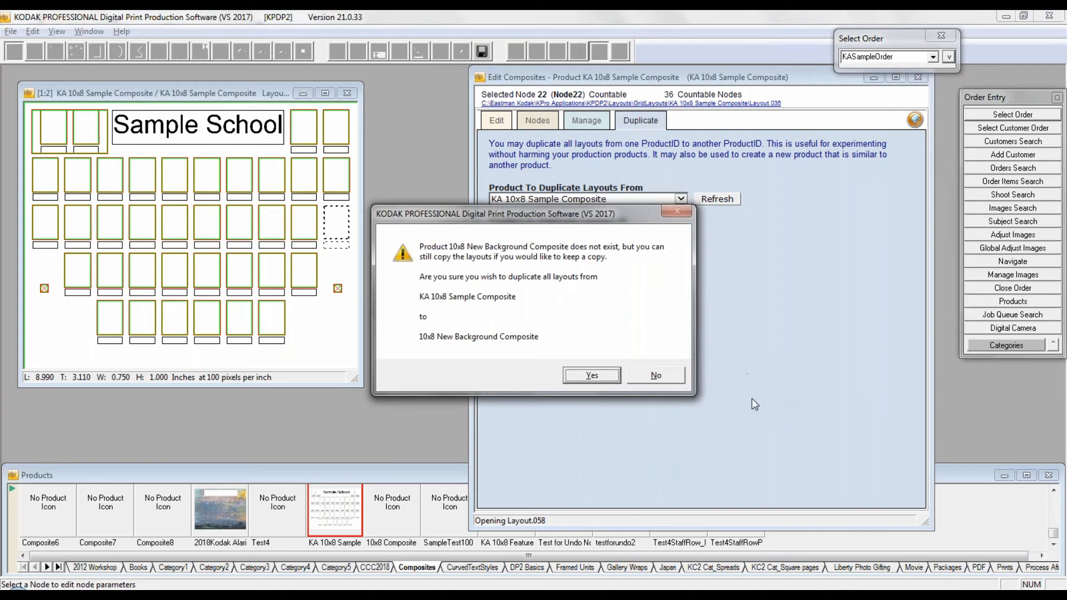
pyautogui.click(591, 377)
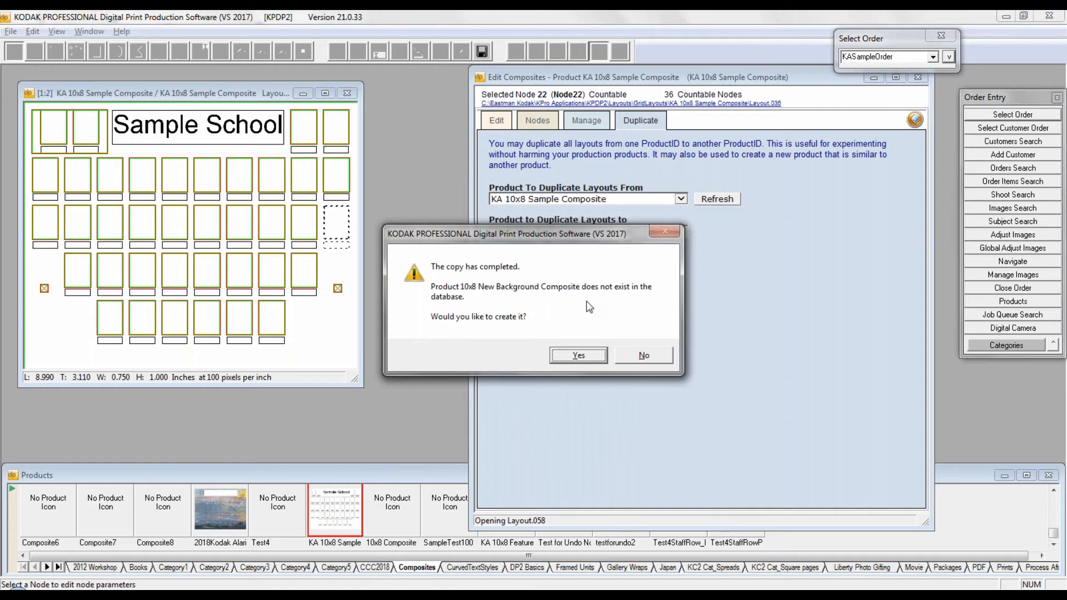
pyautogui.click(583, 355)
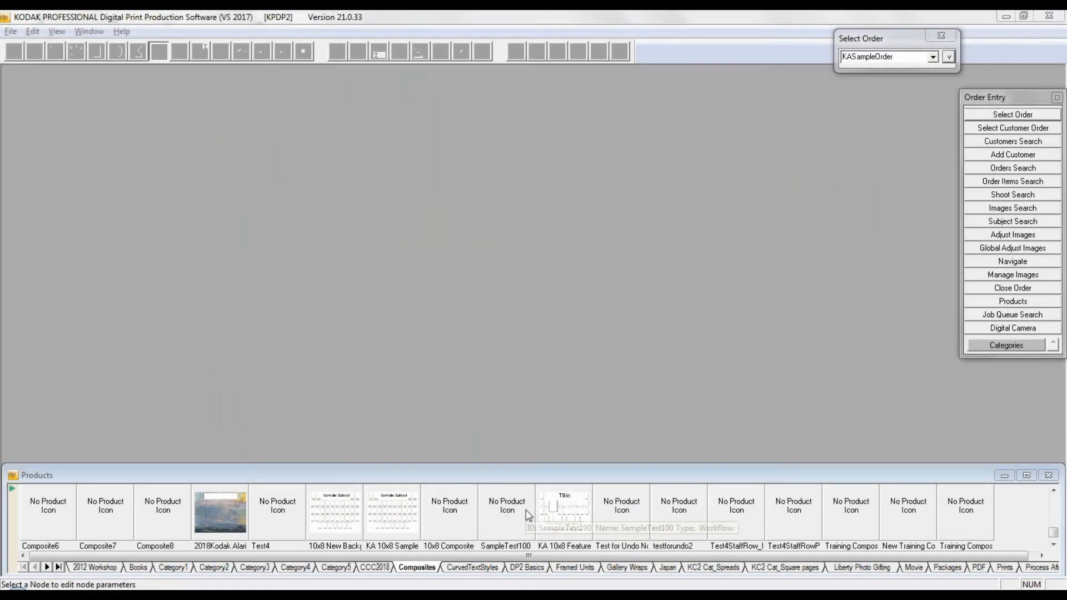
# Step: Start a new composite product without predefined patterns, with a maximum image width of 10 in and height of 8 in
pyautogui.rightClick(526, 509)
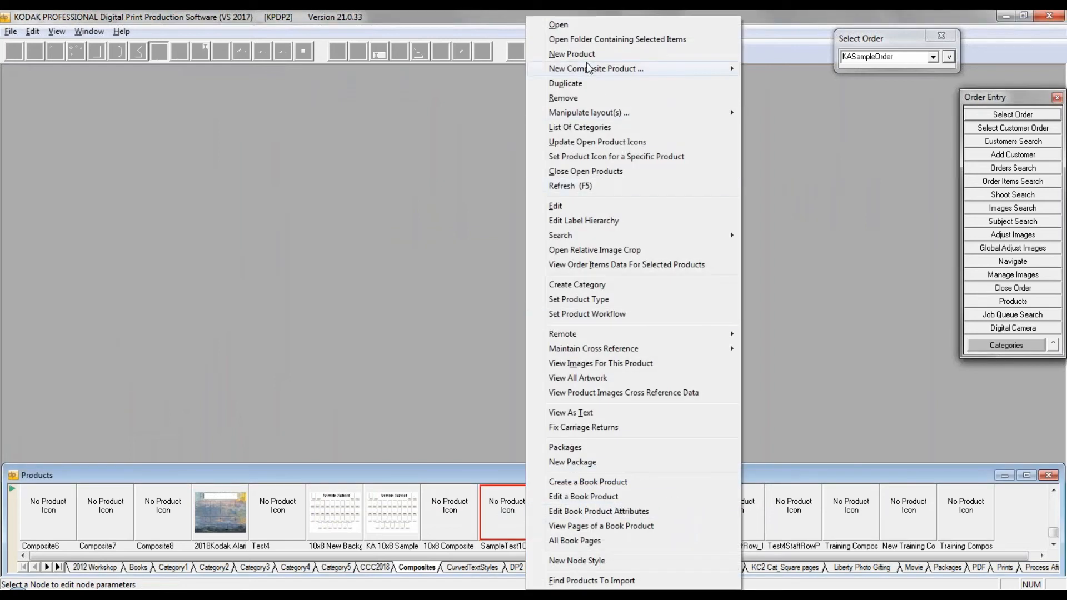
pyautogui.moveTo(595, 73)
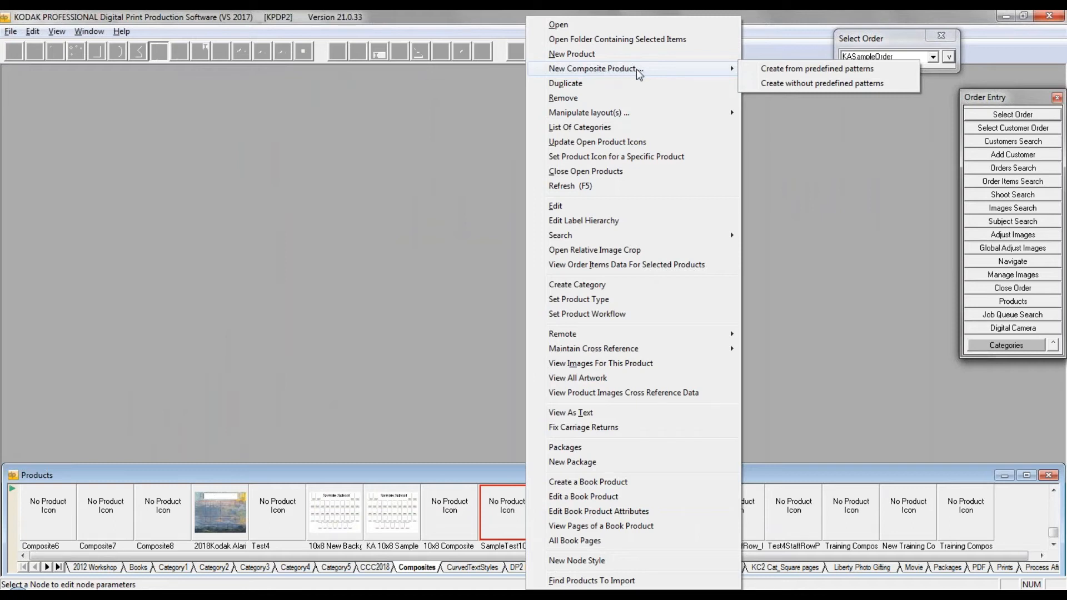
pyautogui.click(828, 85)
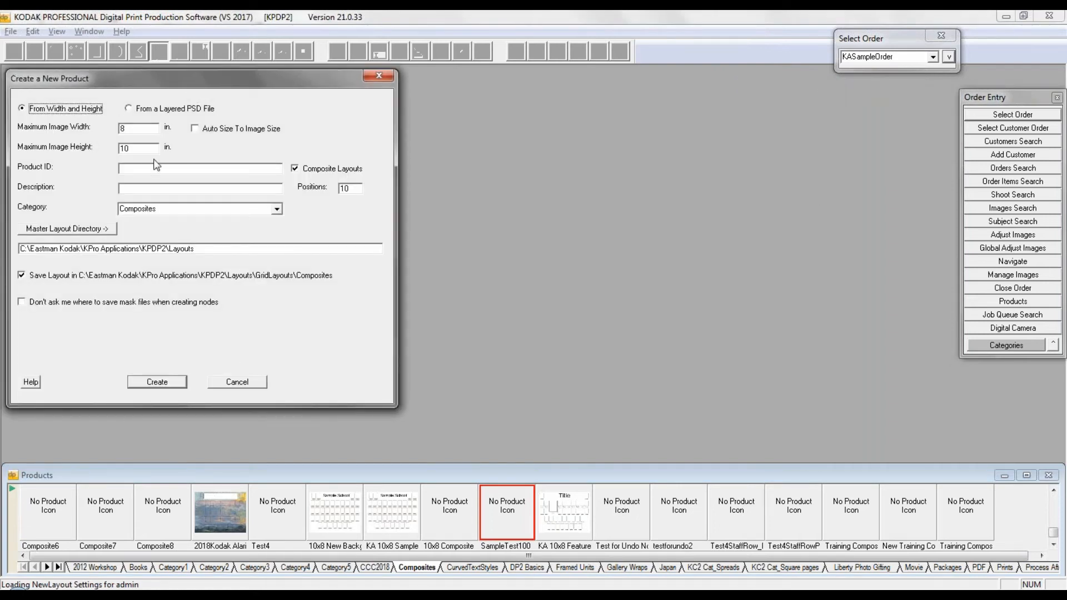
pyautogui.click(135, 167)
pyautogui.doubleClick(122, 129)
pyautogui.write('10')
pyautogui.press('Tab')
pyautogui.write('8')
# Step: Give the new product the ID Training Composite 3 and 25 positions, and create it
pyautogui.doubleClick(138, 169)
pyautogui.write('Training')
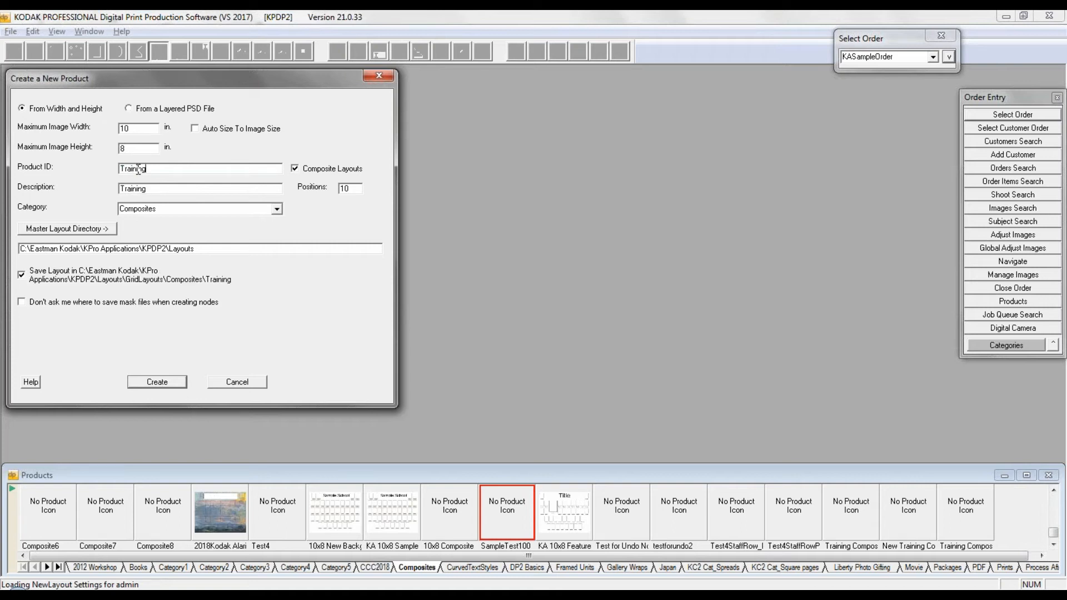
pyautogui.write(' Composite 3')
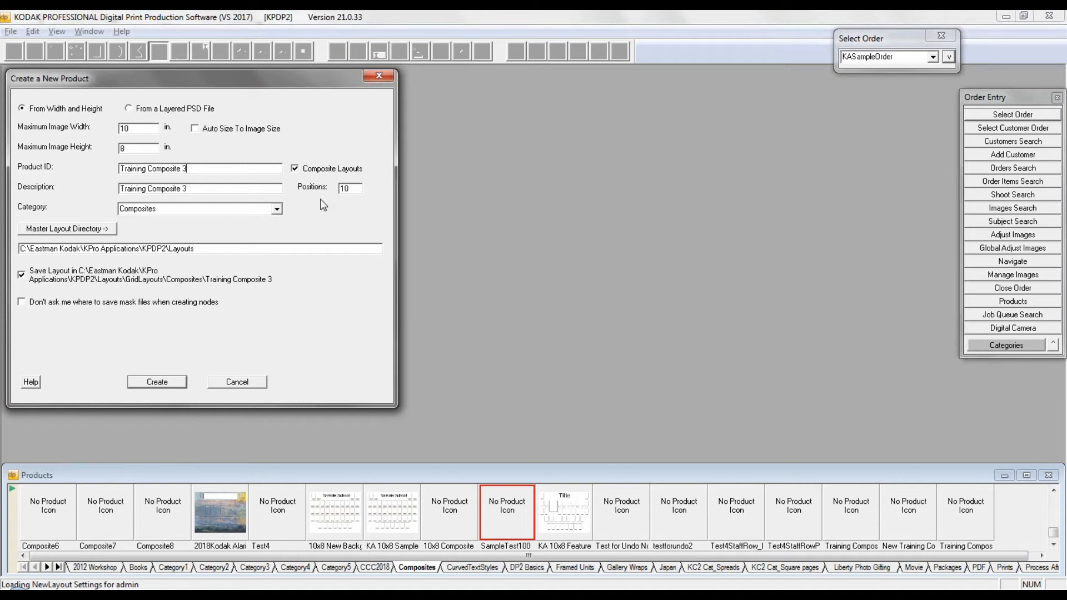
pyautogui.click(355, 189)
pyautogui.moveTo(355, 190); pyautogui.dragTo(330, 192)
pyautogui.write('25')
pyautogui.click(157, 382)
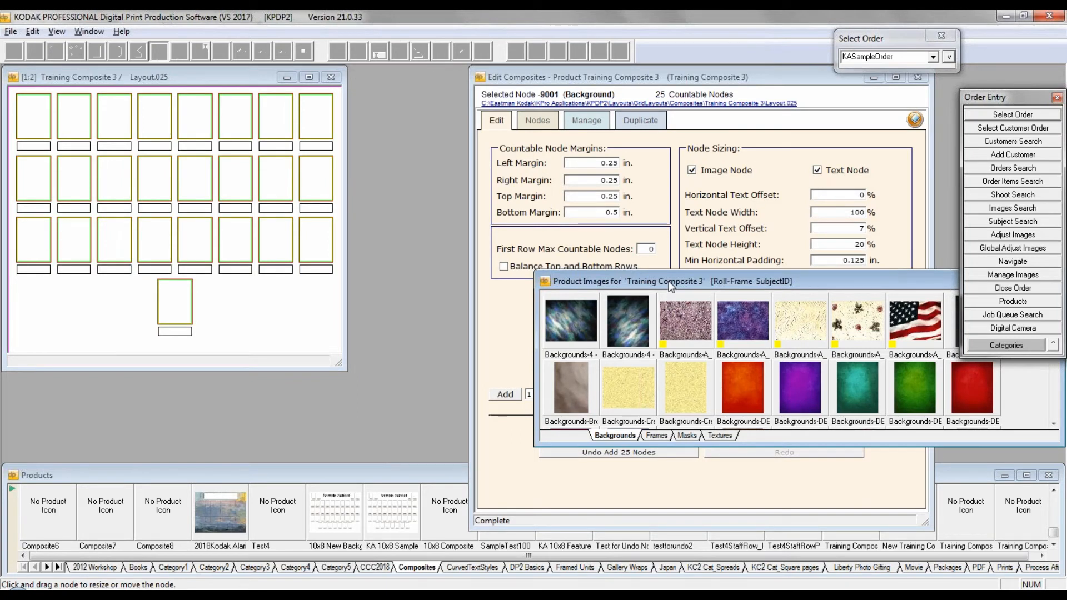
# Step: Apply the horizontal pastel wave background to the Training Composite 3 layout and close the product images
pyautogui.click(1053, 425)
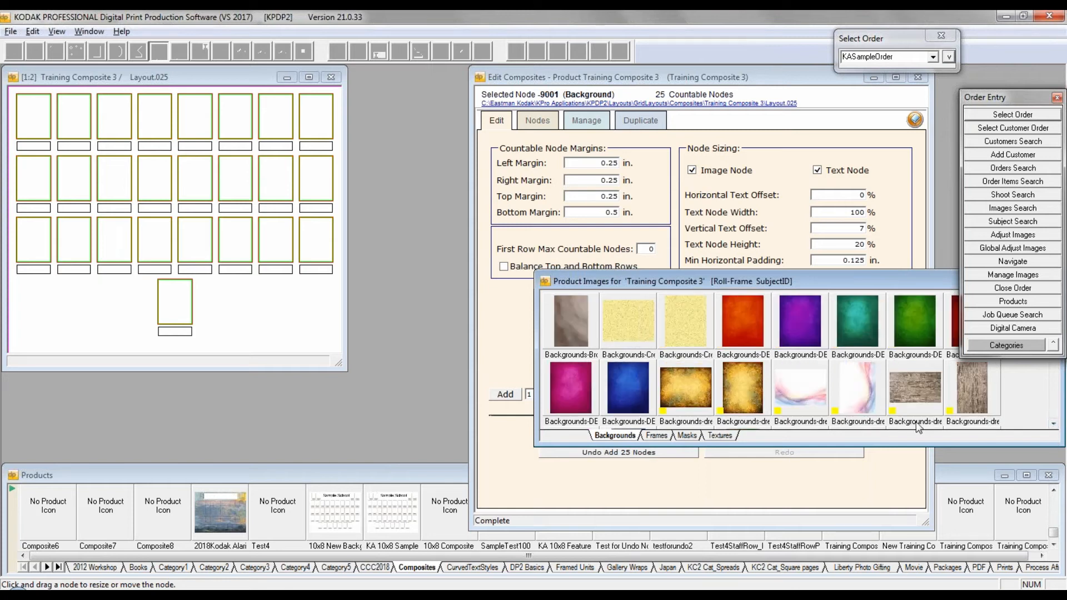
pyautogui.click(783, 380)
pyautogui.moveTo(233, 318); pyautogui.dragTo(237, 319)
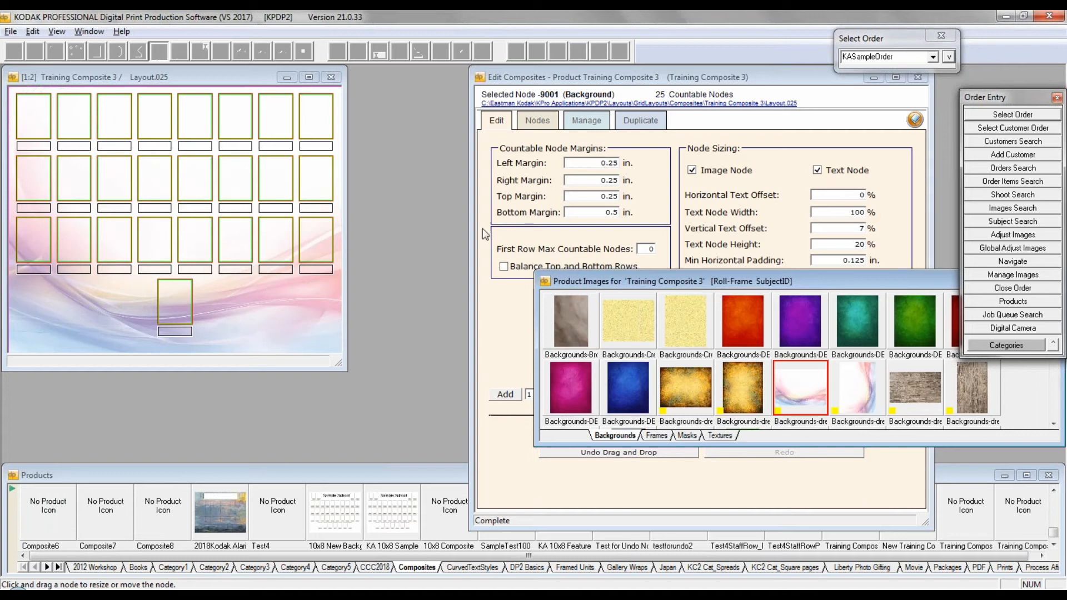
pyautogui.doubleClick(545, 282)
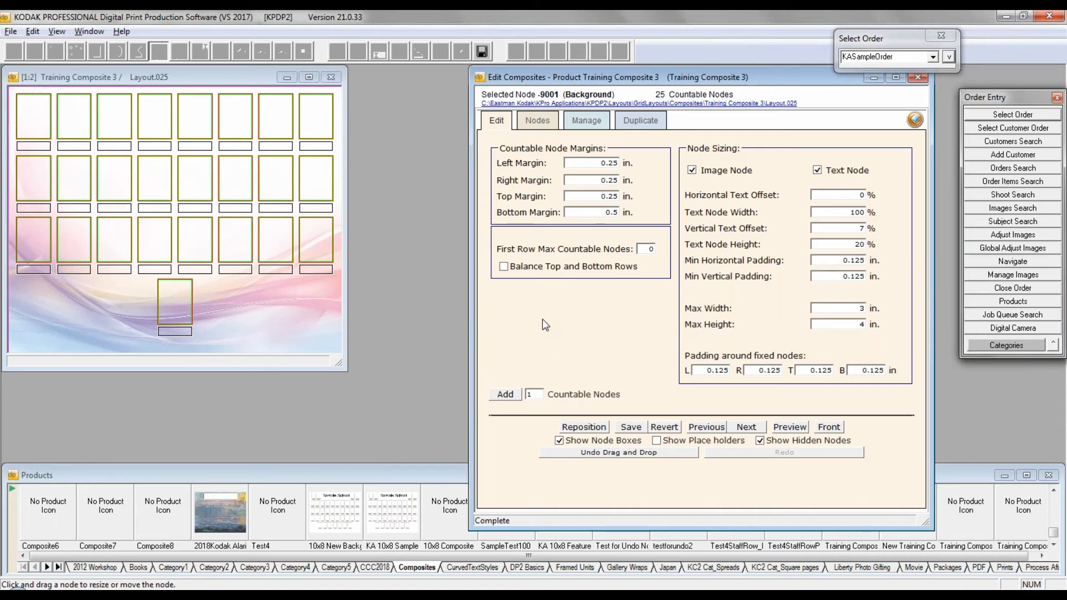
# Step: Select the first node in the layout's top row and name it Principal
pyautogui.click(205, 75)
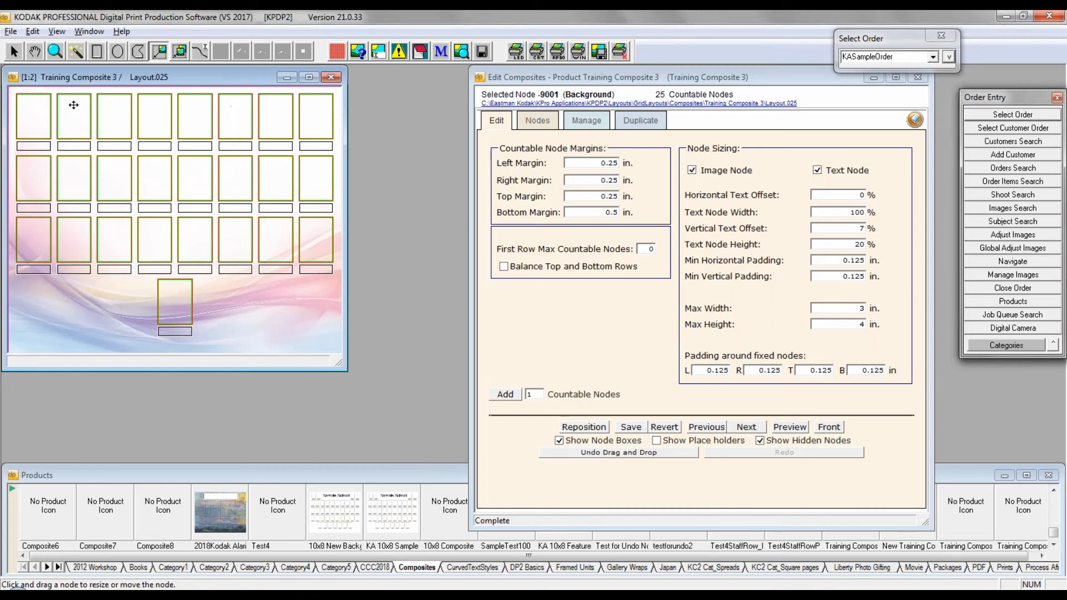
pyautogui.click(14, 51)
pyautogui.click(39, 116)
pyautogui.moveTo(39, 116); pyautogui.dragTo(317, 116)
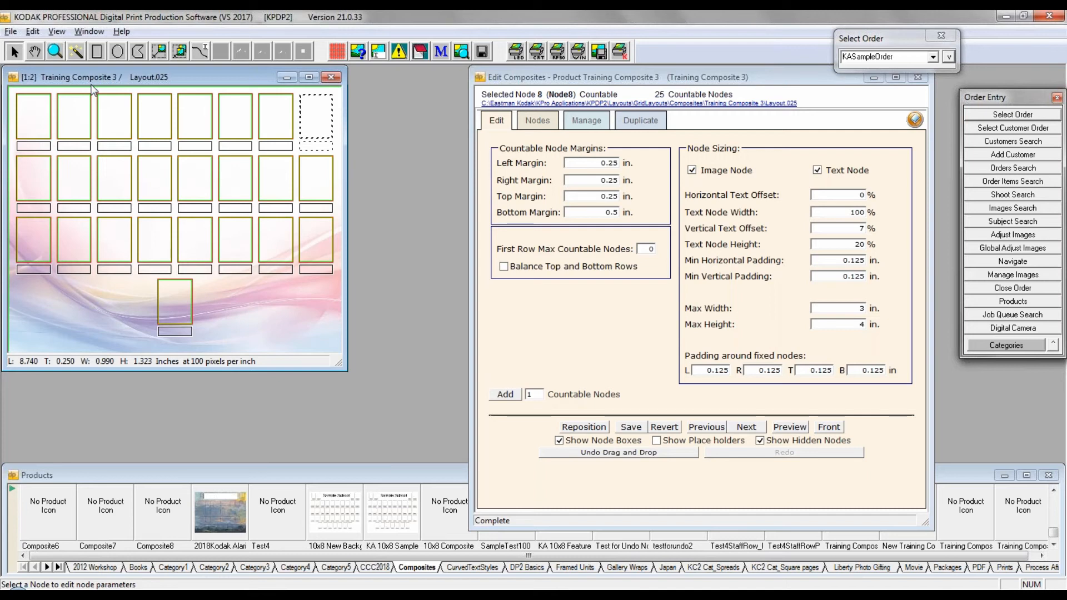
pyautogui.click(40, 121)
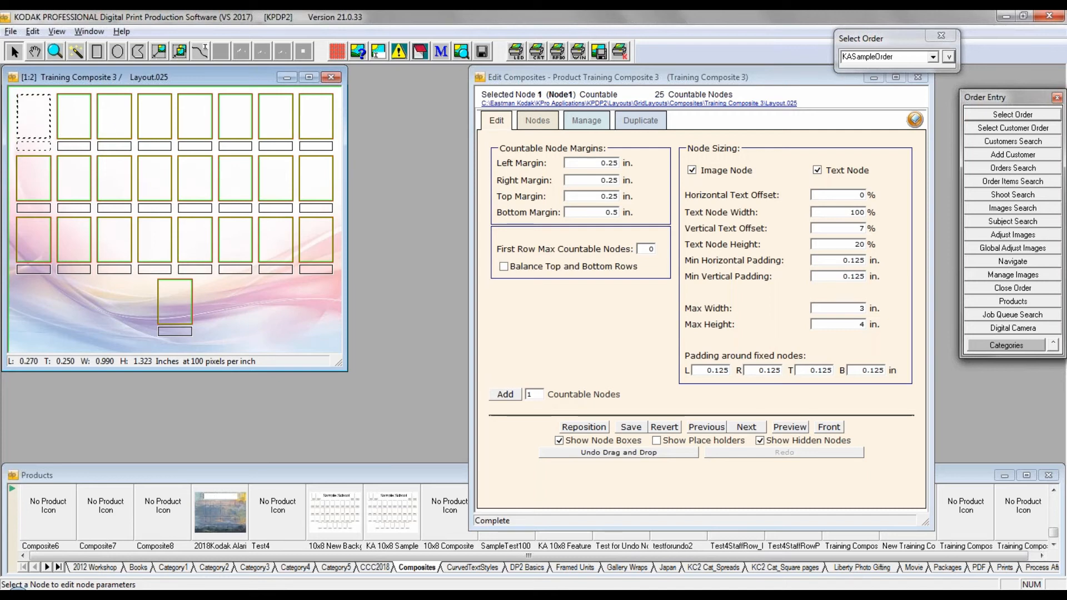
pyautogui.click(536, 123)
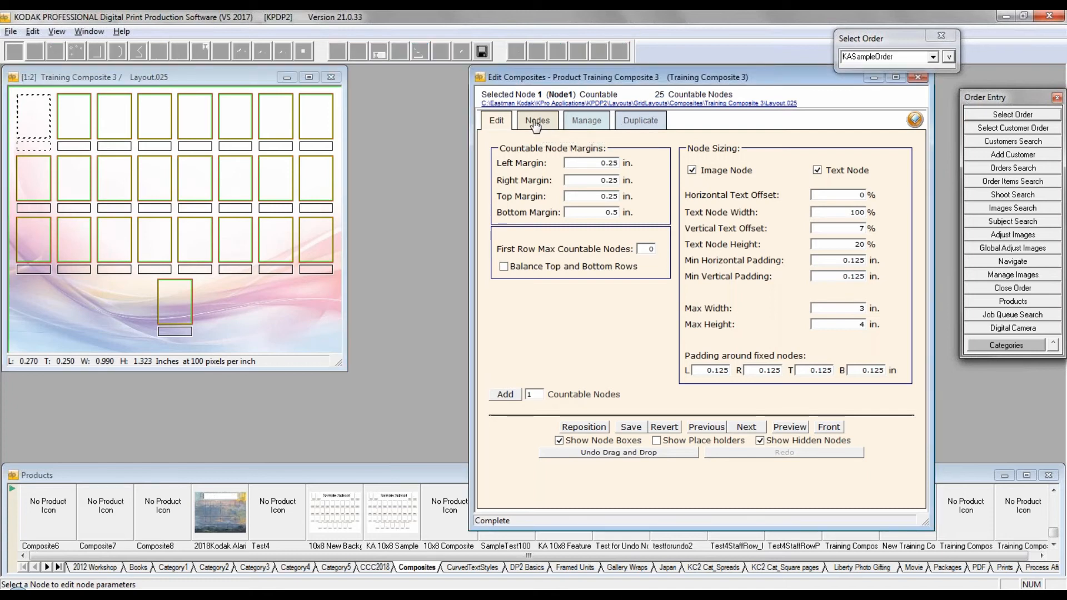
pyautogui.moveTo(712, 277); pyautogui.dragTo(672, 271)
pyautogui.write('Pr')
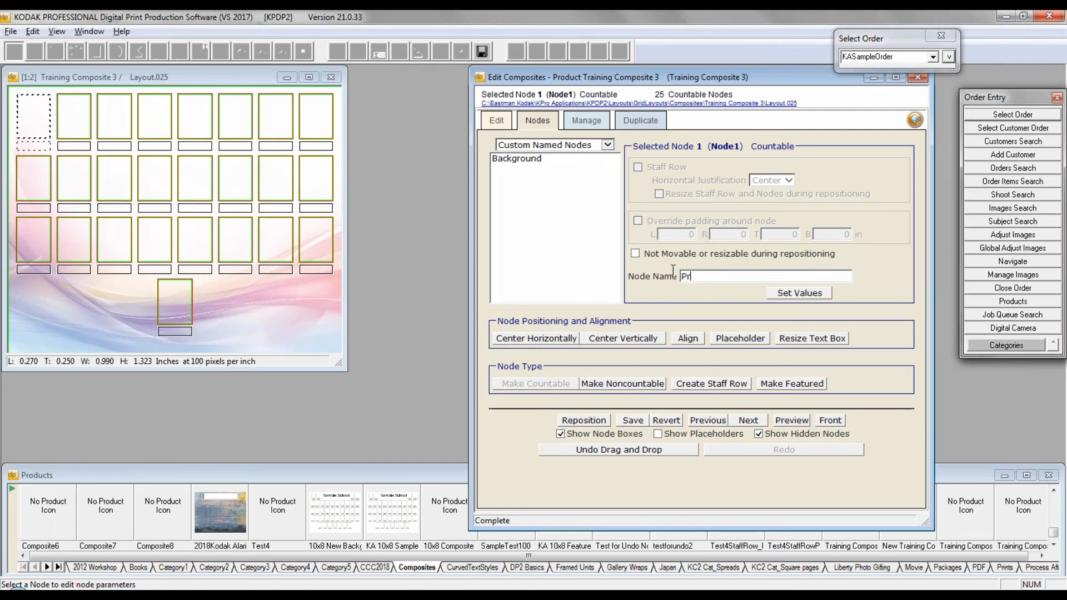
pyautogui.write('incipal')
pyautogui.moveTo(718, 277); pyautogui.dragTo(674, 284)
pyautogui.click(801, 294)
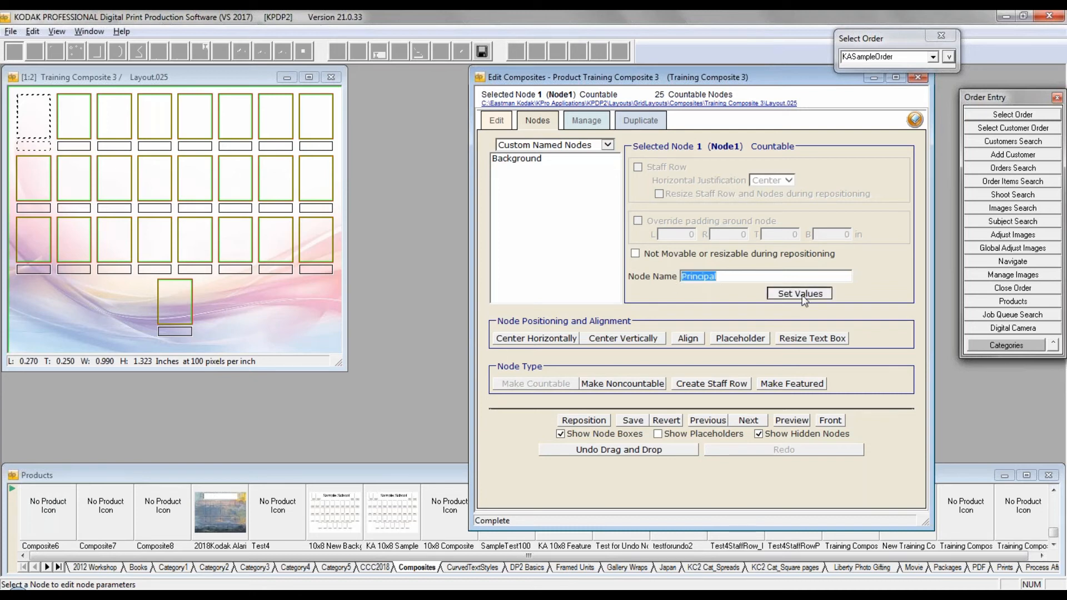
# Step: Name the second node in the top row Asst Princ
pyautogui.click(83, 114)
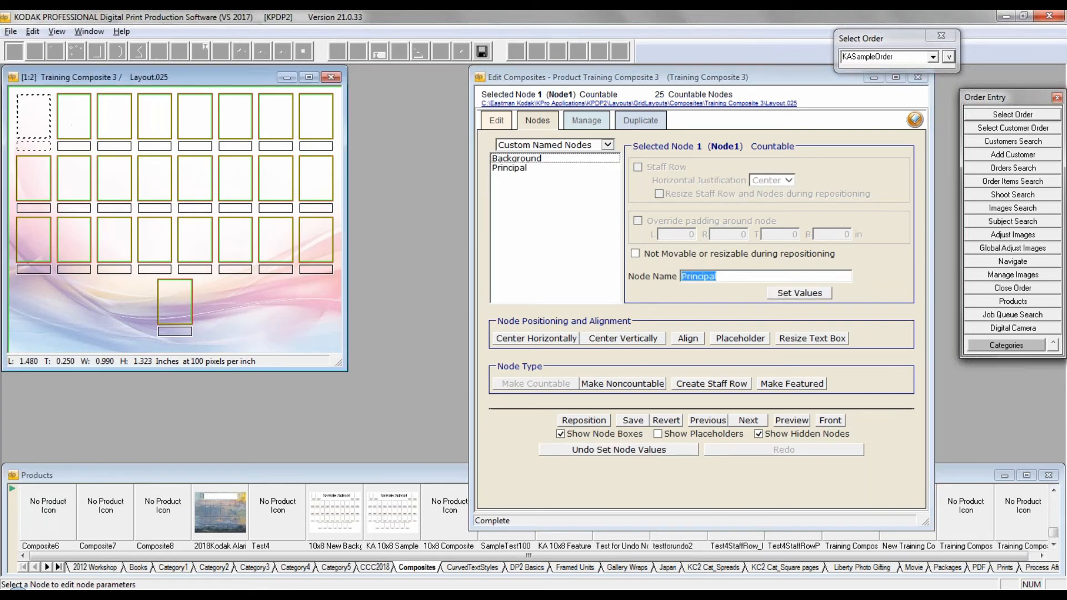
pyautogui.click(718, 283)
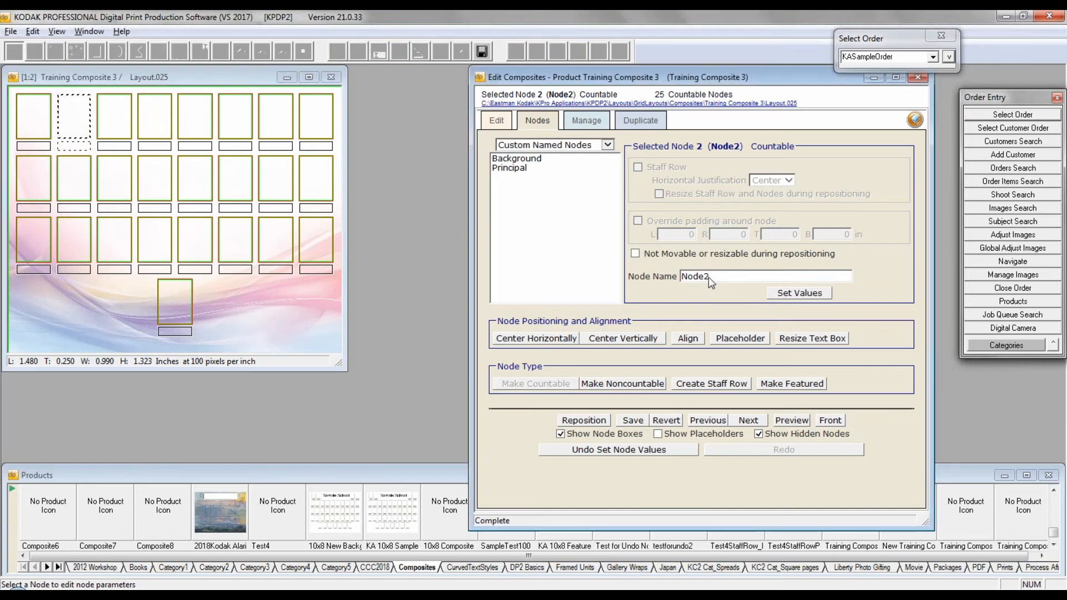
pyautogui.moveTo(713, 278); pyautogui.dragTo(647, 282)
pyautogui.write('Asst Princ')
pyautogui.click(785, 295)
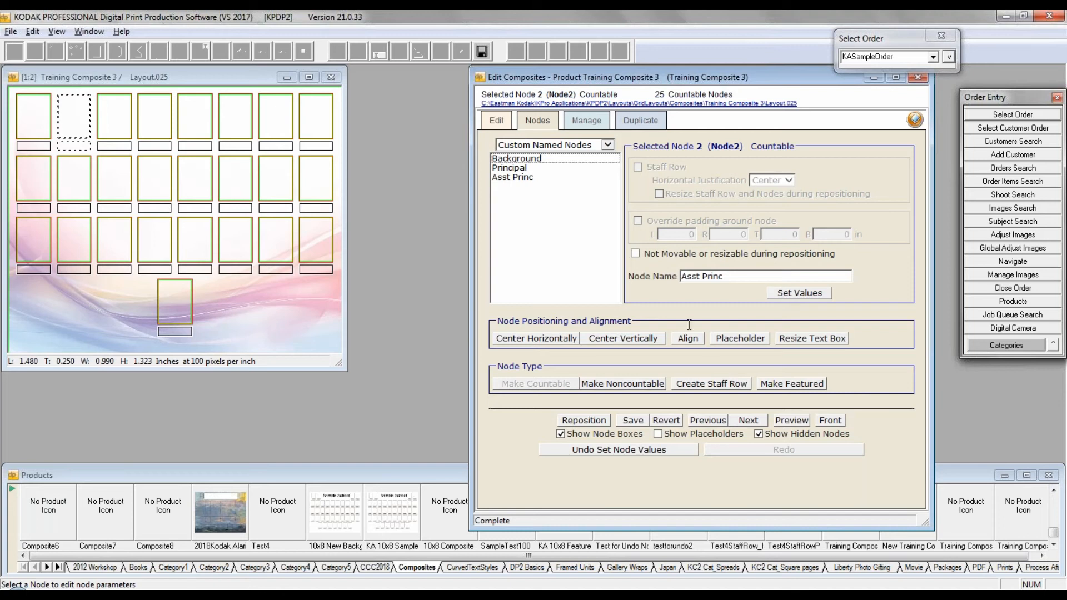
# Step: Name the third node in the top row Teacher
pyautogui.click(121, 119)
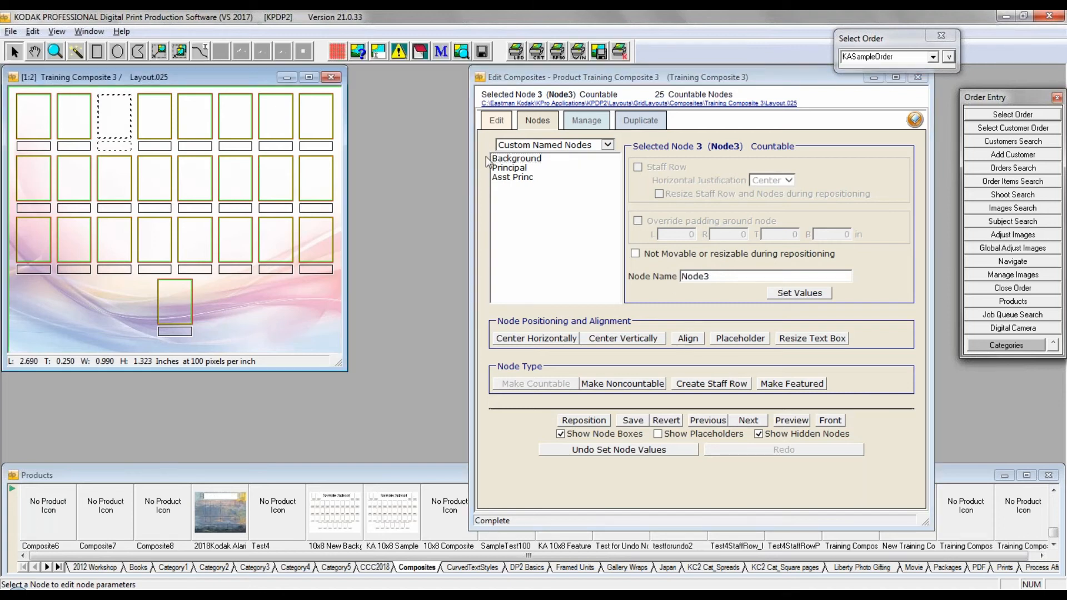
pyautogui.moveTo(720, 276); pyautogui.dragTo(622, 276)
pyautogui.write('Teacher')
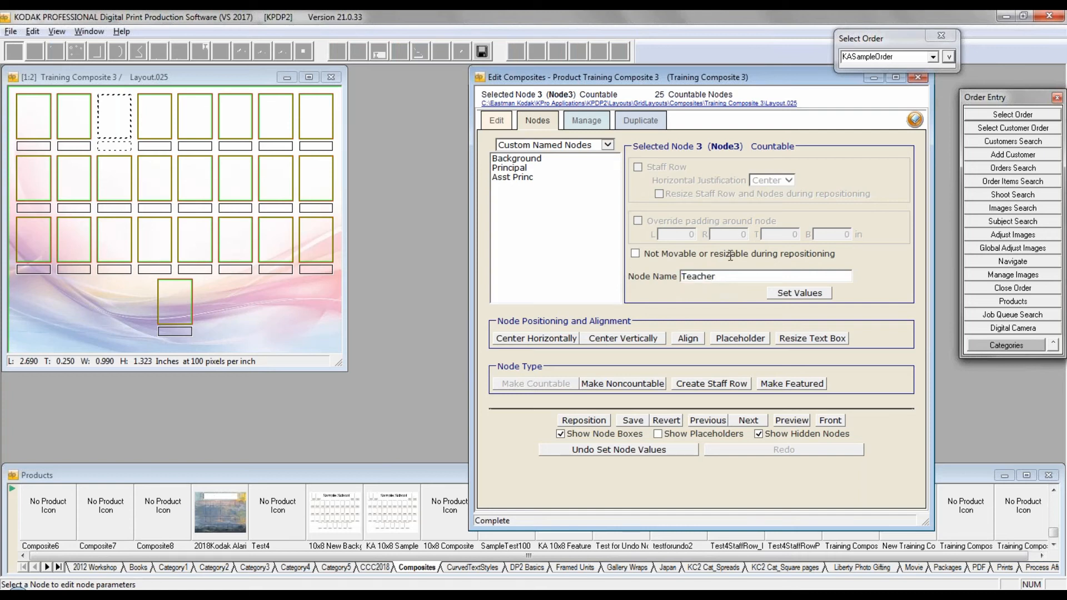
pyautogui.click(808, 297)
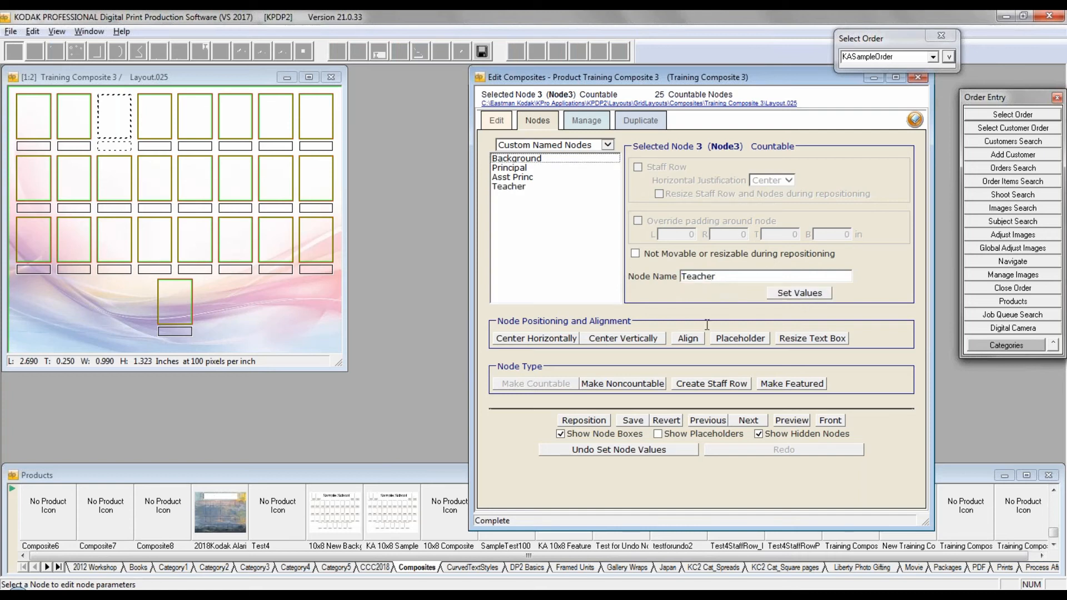
# Step: Name the fourth node in the top row TA and select the fifth node
pyautogui.click(726, 277)
pyautogui.click(154, 118)
pyautogui.doubleClick(694, 273)
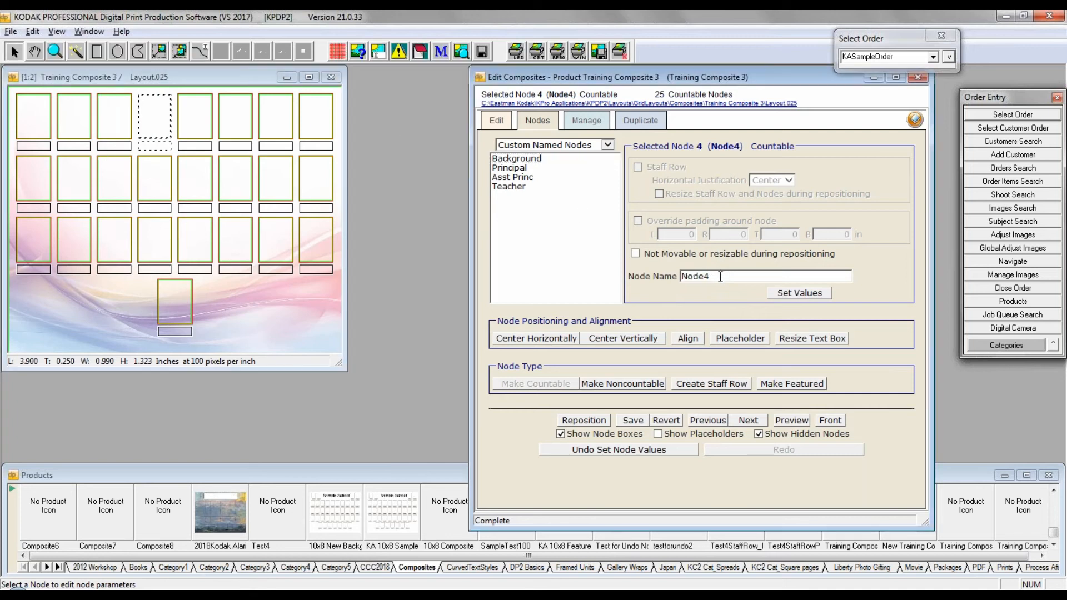
pyautogui.write('TA')
pyautogui.click(806, 293)
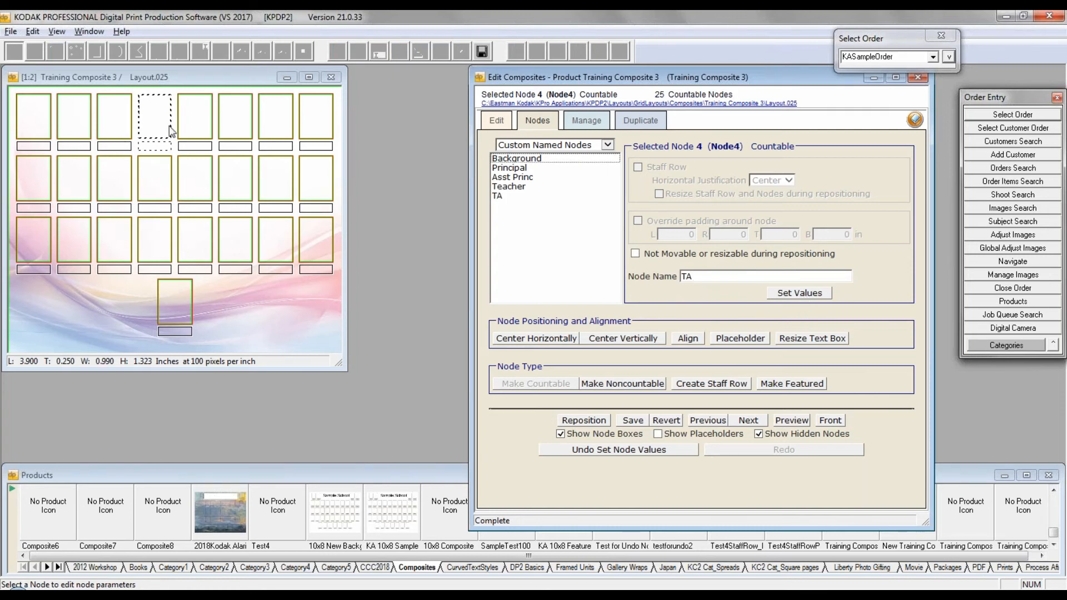
pyautogui.click(197, 121)
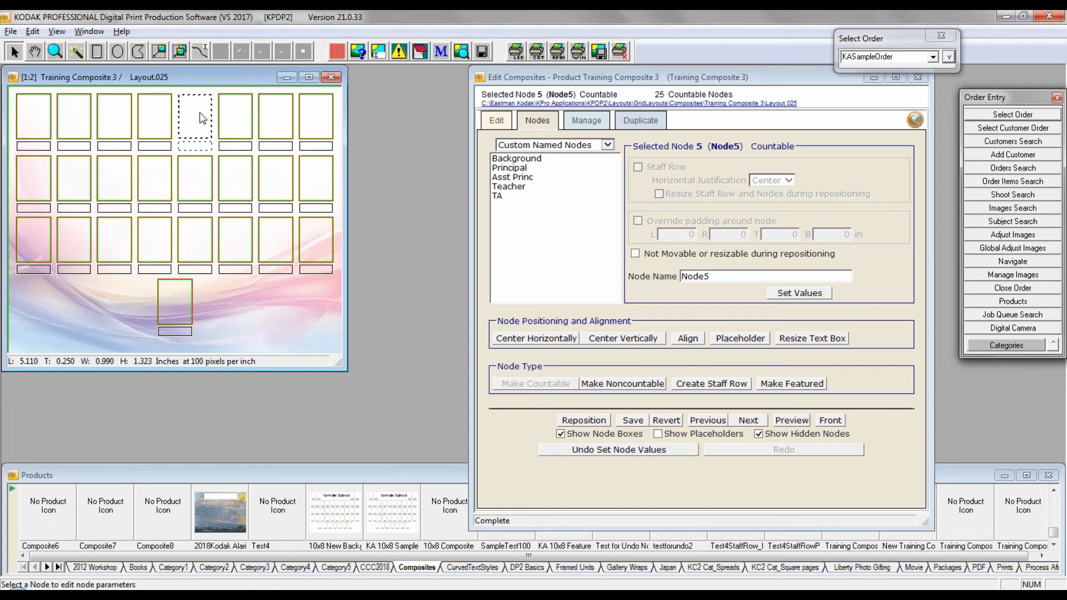
# Step: List all nodes and create a text node about 4.62 by 1.58 inches over the middle four positions of the second row
pyautogui.click(609, 145)
pyautogui.click(522, 162)
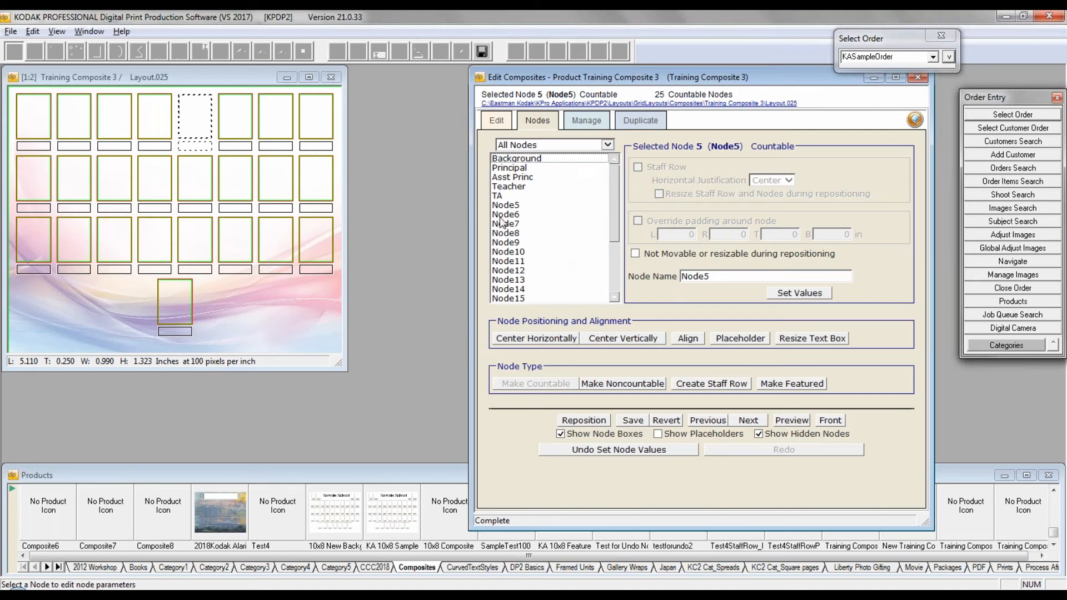
pyautogui.click(142, 74)
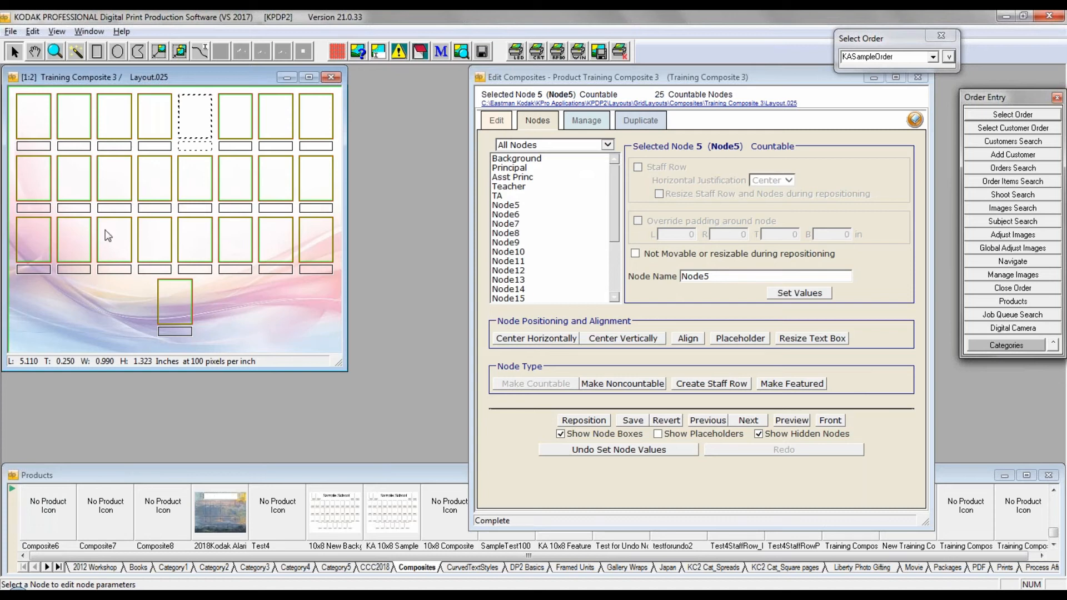
pyautogui.click(99, 53)
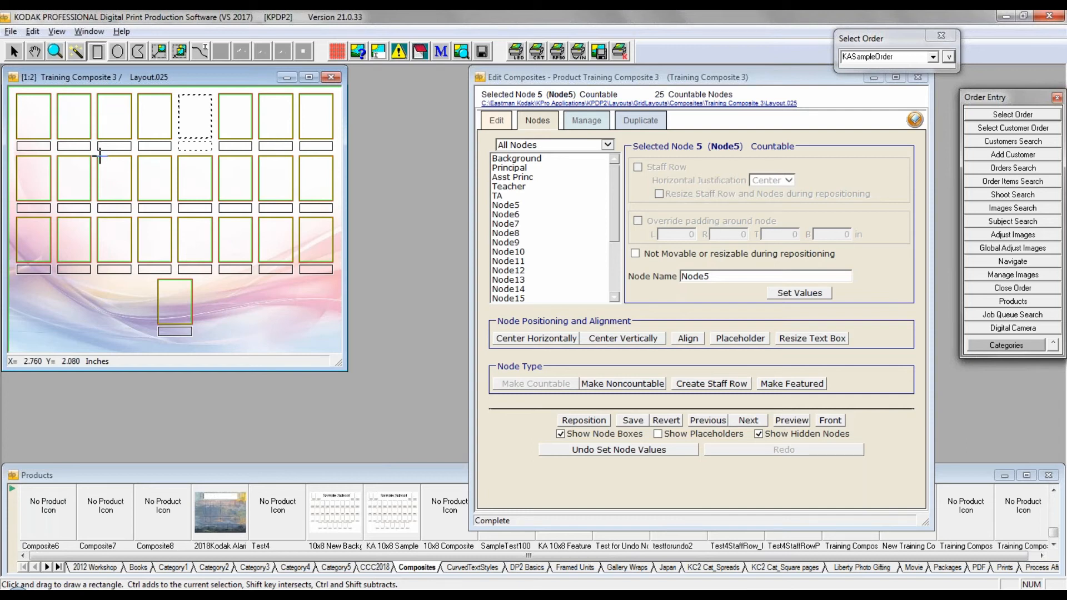
pyautogui.moveTo(98, 156)
pyautogui.mouseDown()
pyautogui.moveTo(136, 186)
pyautogui.moveTo(253, 209)
pyautogui.mouseUp()
pyautogui.rightClick(183, 183)
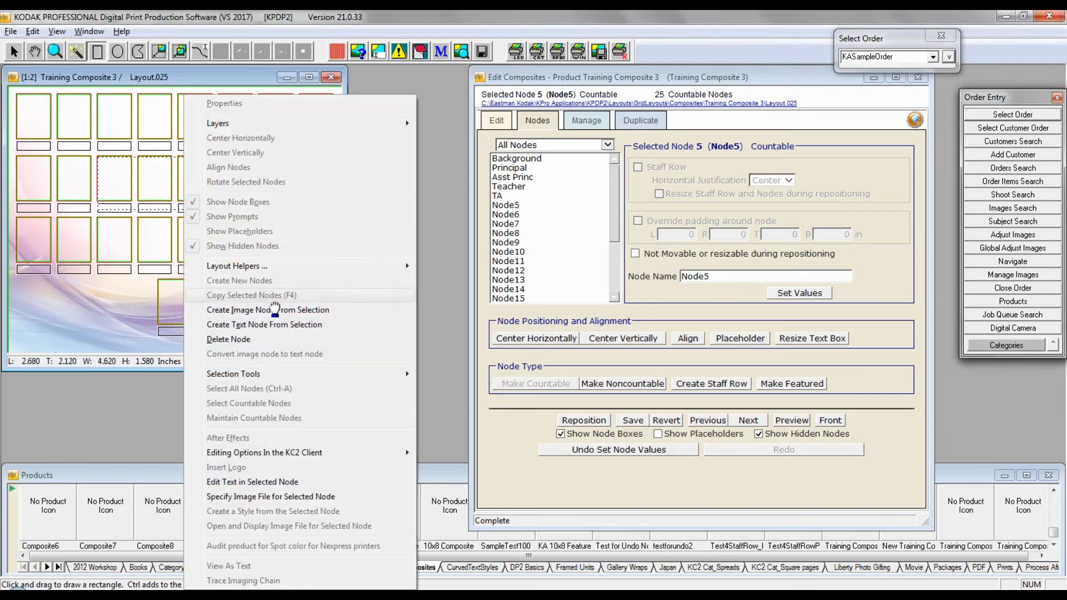
pyautogui.click(275, 324)
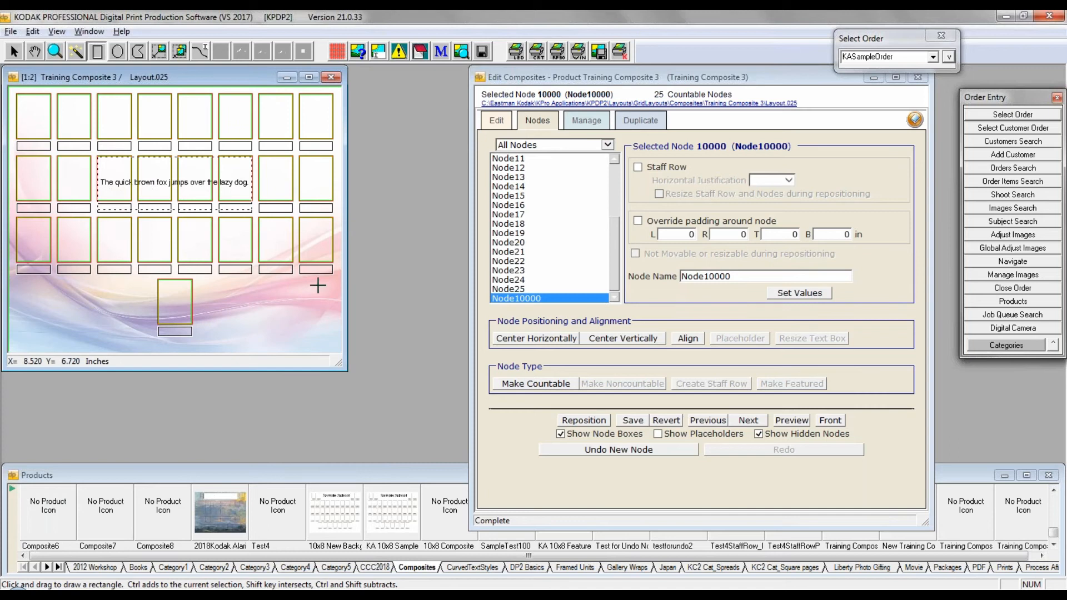
# Step: Replace the new text node's sample text with "Title Block" and reposition the countable nodes around it
pyautogui.click(15, 53)
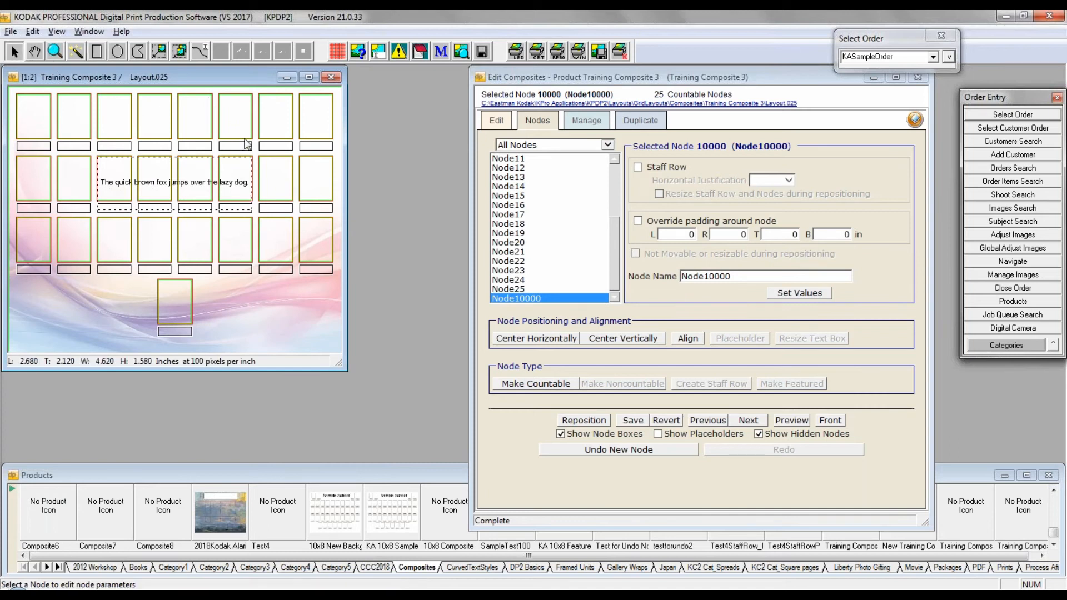
pyautogui.doubleClick(219, 164)
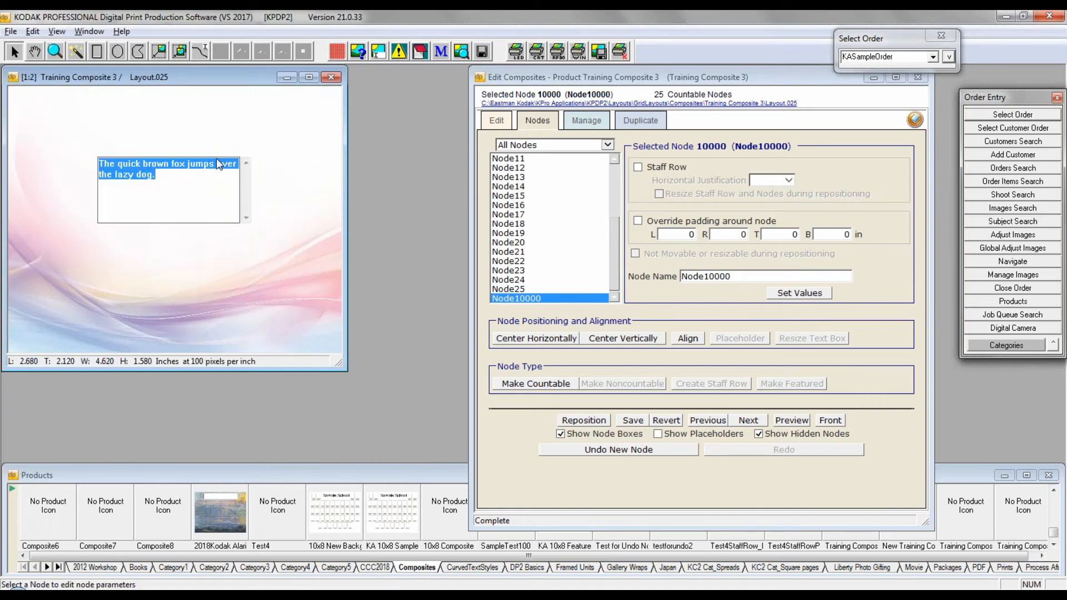
pyautogui.write('Title Block')
pyautogui.click(299, 246)
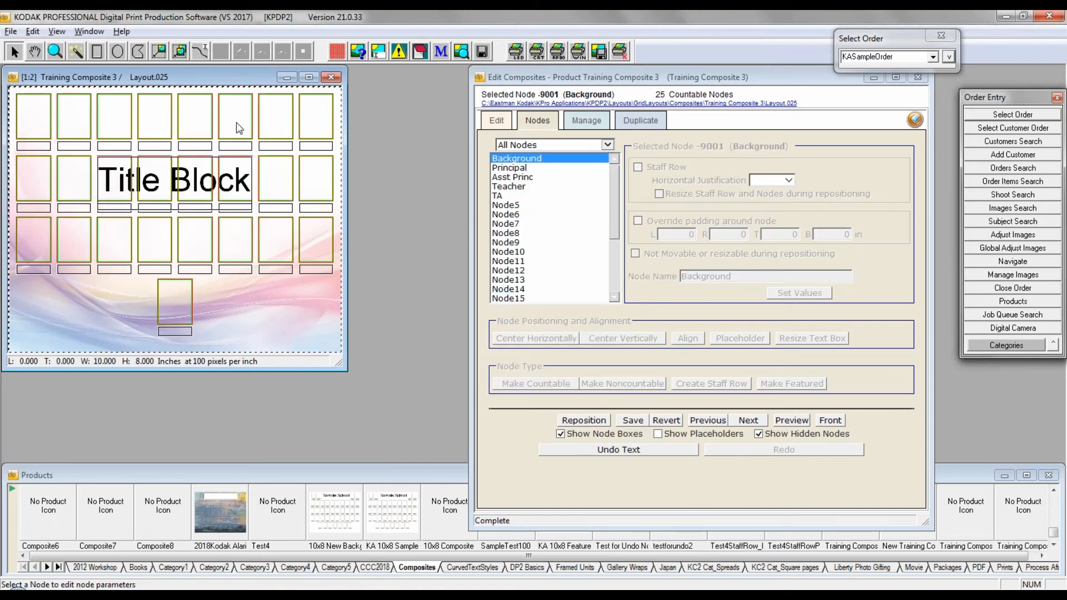
pyautogui.click(583, 420)
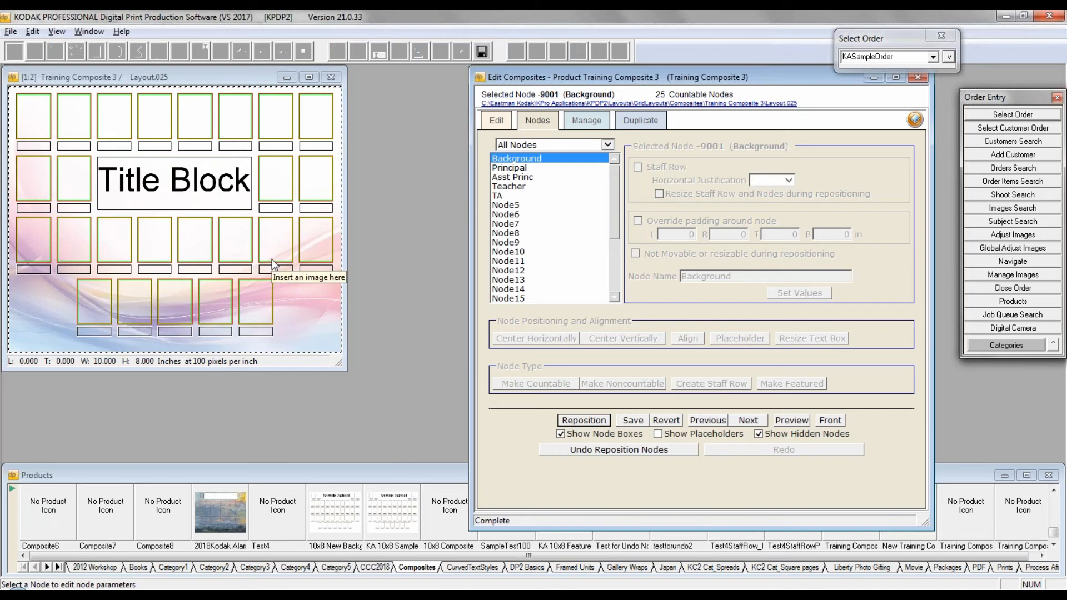
# Step: Select the large text node in the second row and set its node name to Title Block
pyautogui.click(158, 165)
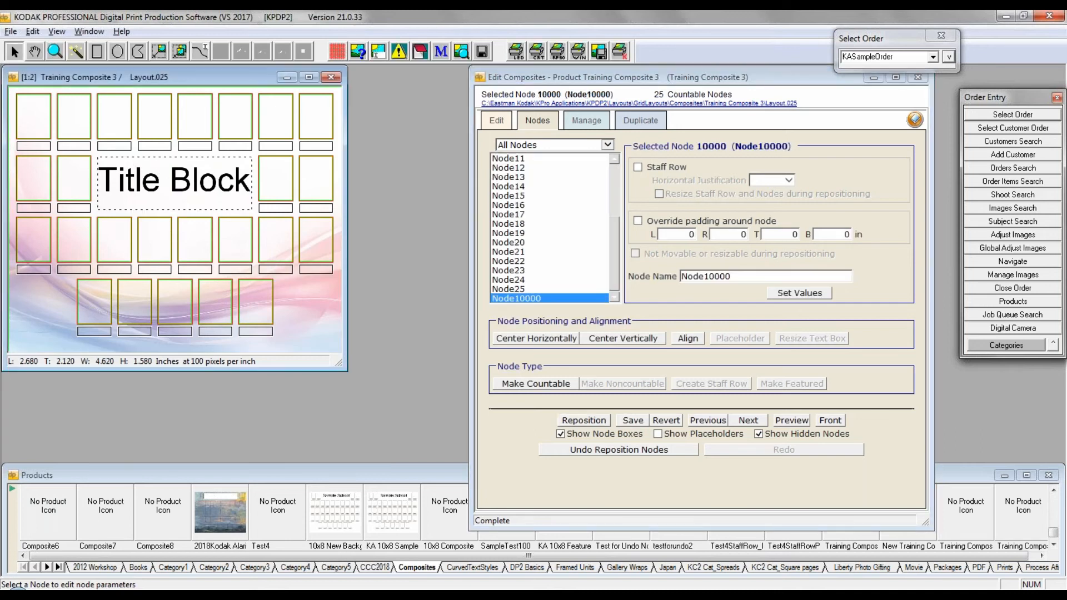
pyautogui.click(614, 278)
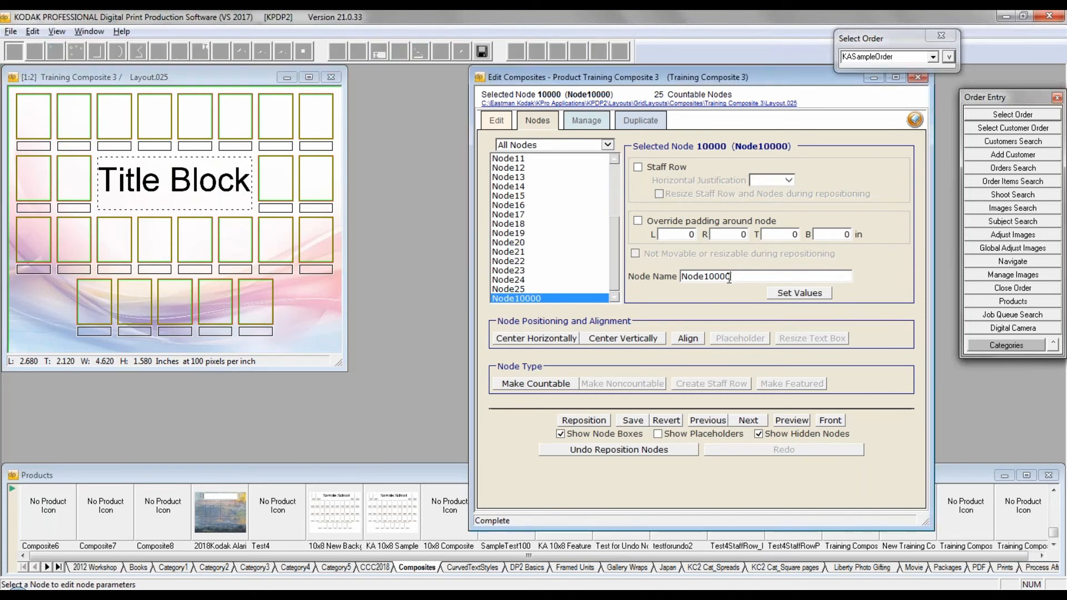
pyautogui.write('Title Block')
pyautogui.click(793, 295)
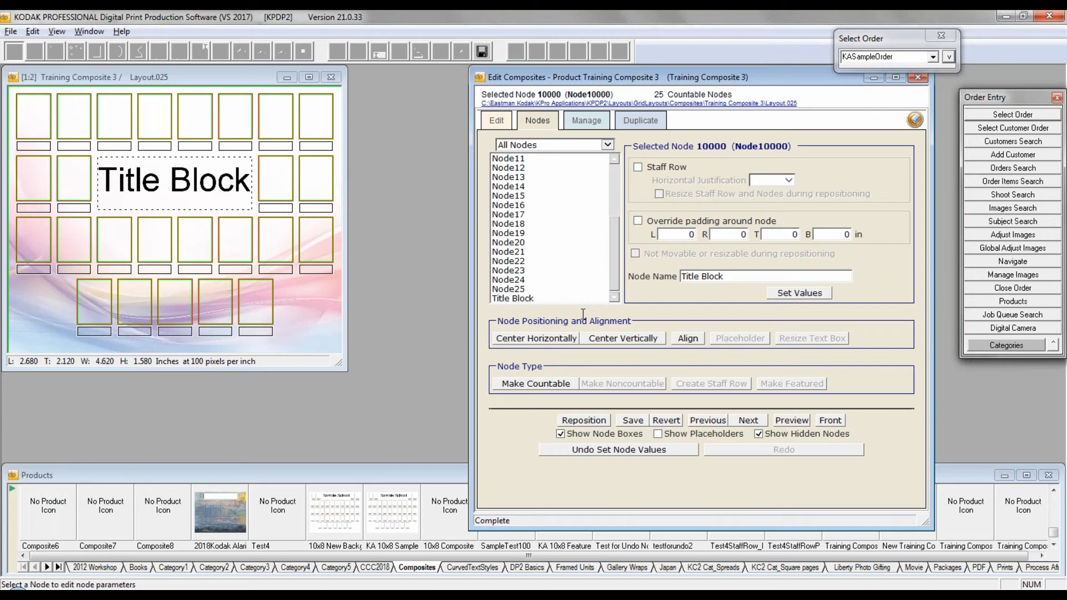
# Step: Set the Title Block text node's font to Bradley Hand ITC in bold, apply it and close the text node properties
pyautogui.click(212, 76)
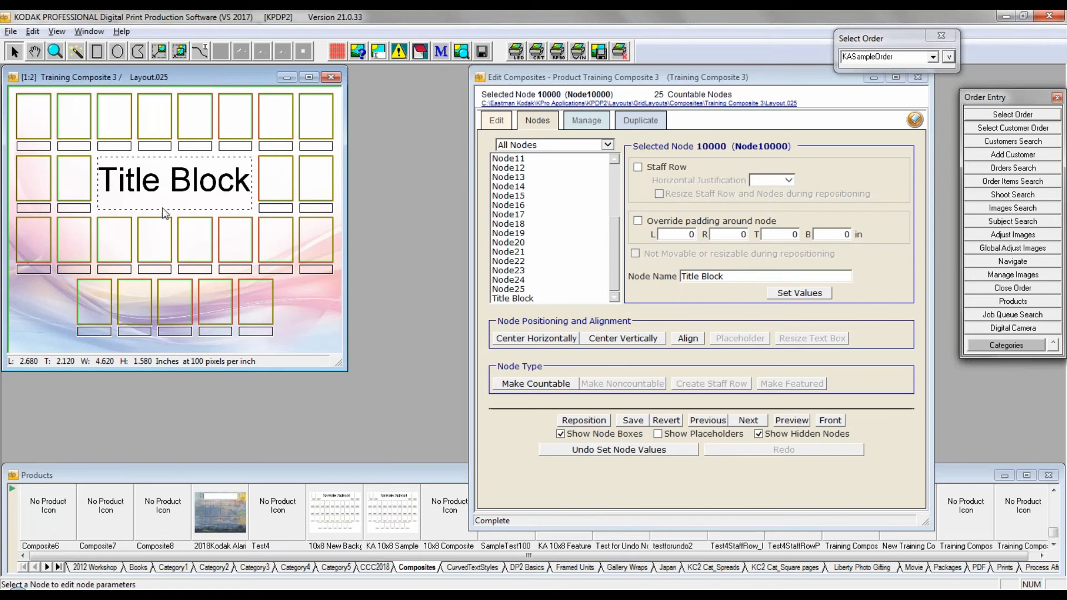
pyautogui.click(176, 187)
pyautogui.rightClick(176, 189)
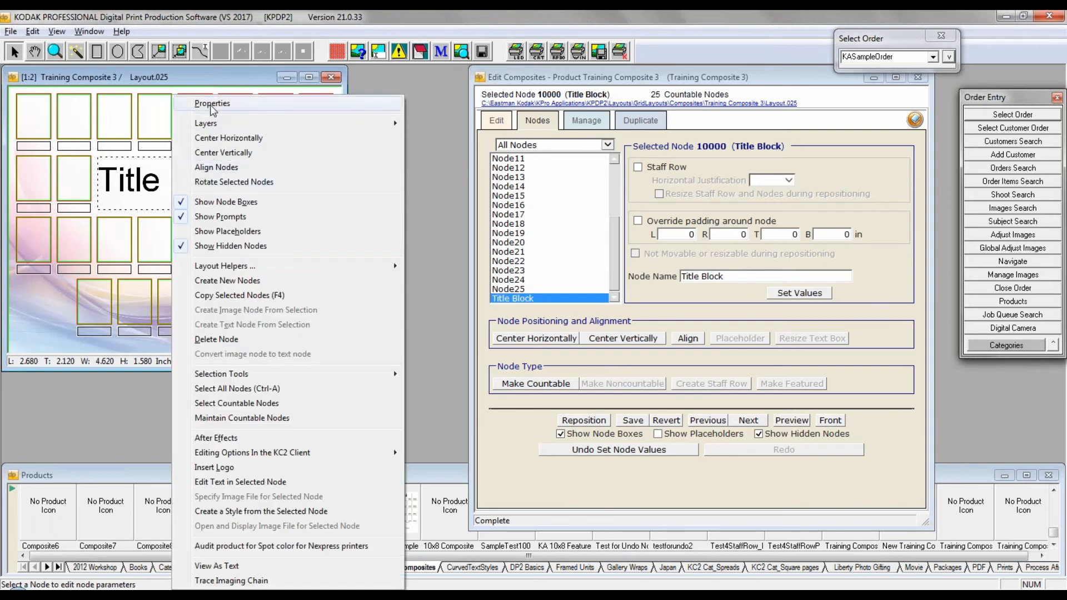
pyautogui.click(222, 111)
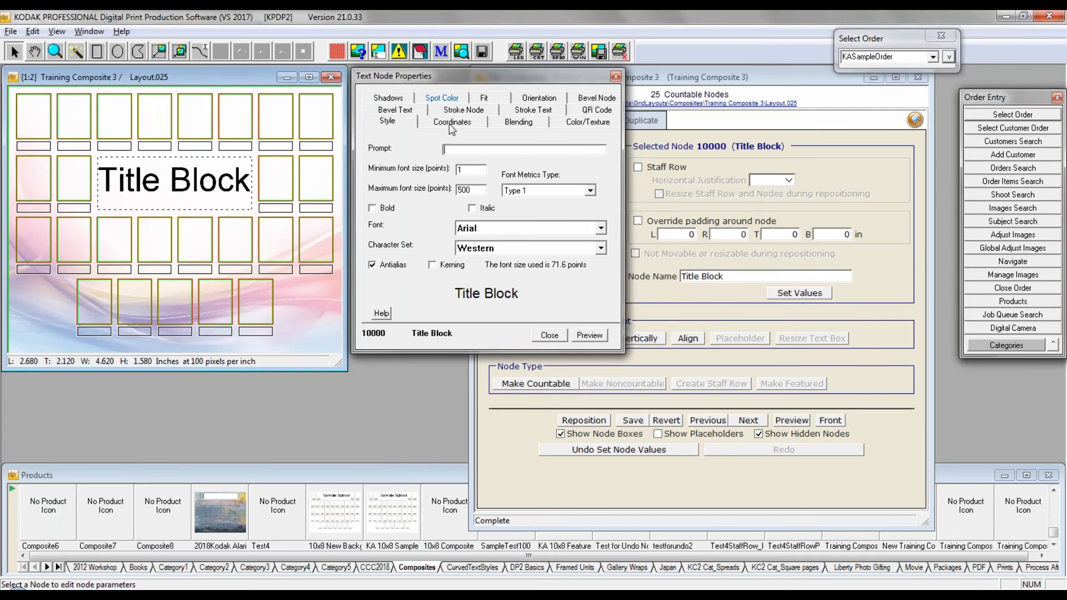
pyautogui.click(600, 228)
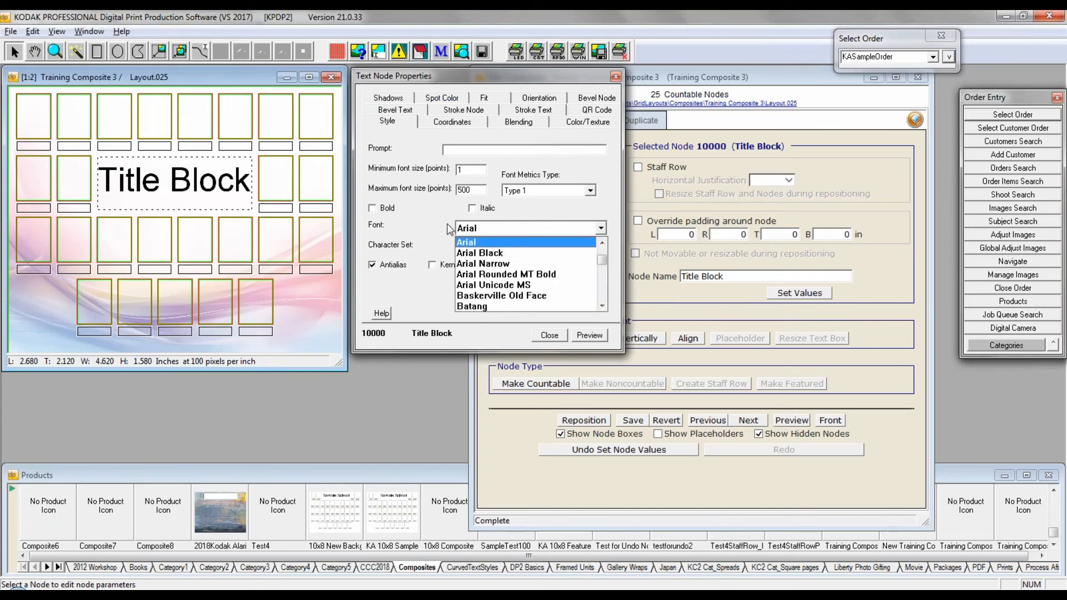
pyautogui.scroll(-2, 484, 291)
pyautogui.scroll(-3, 487, 289)
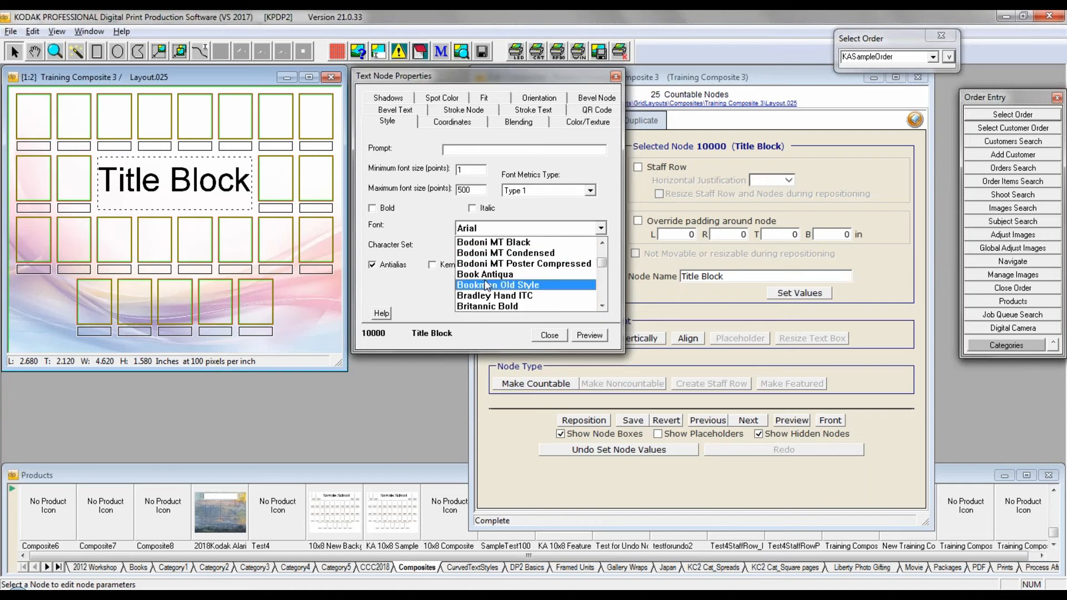
pyautogui.click(488, 295)
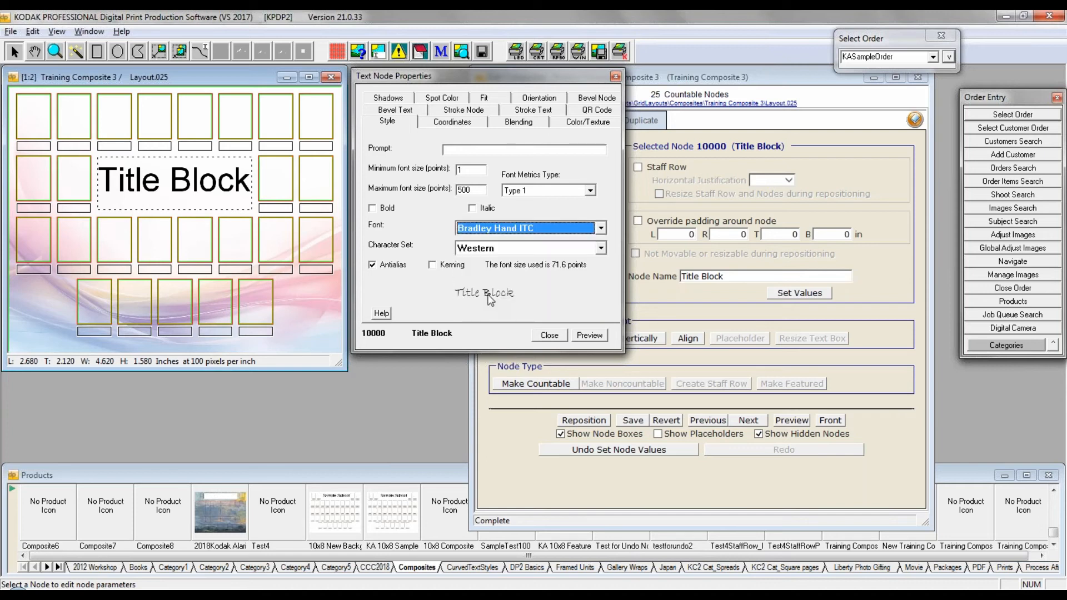
pyautogui.click(372, 209)
pyautogui.click(589, 335)
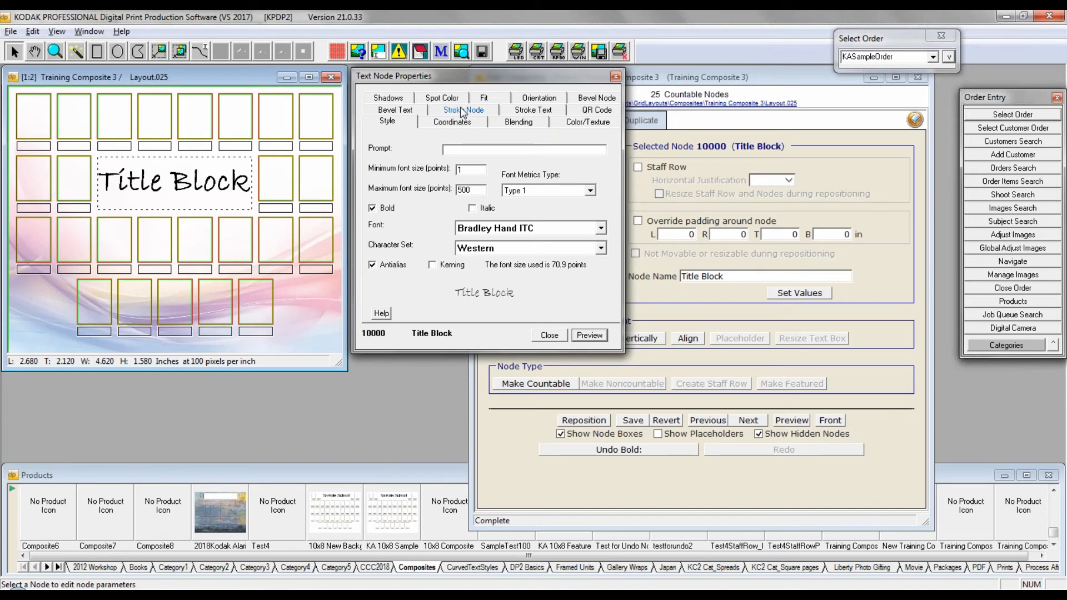
pyautogui.click(615, 77)
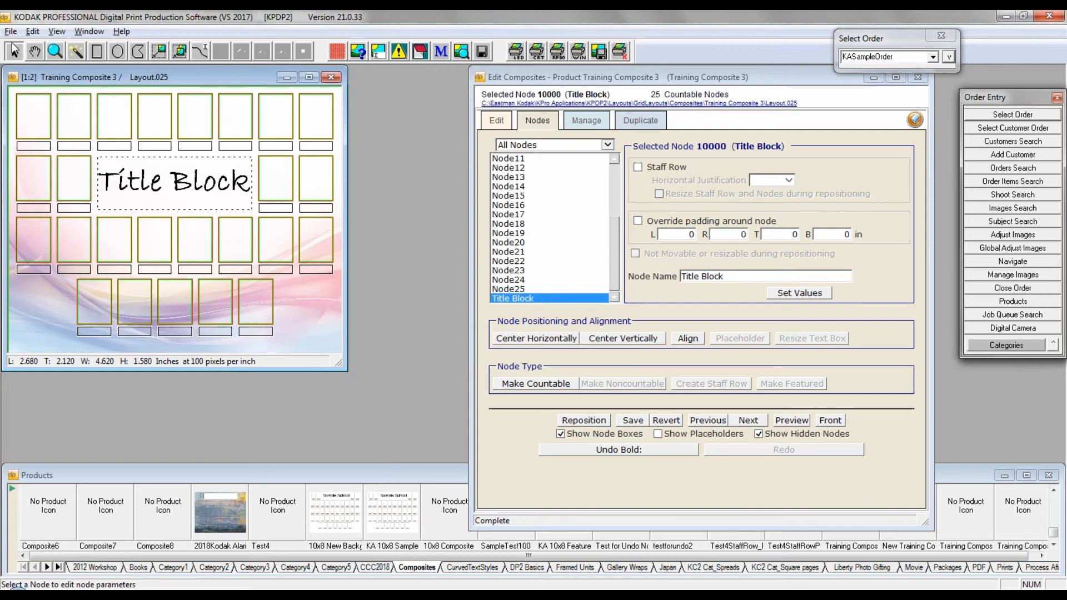
# Step: Save the composite as Layout.025 in the Training Composite 3 folder, replacing the existing file
pyautogui.click(10, 31)
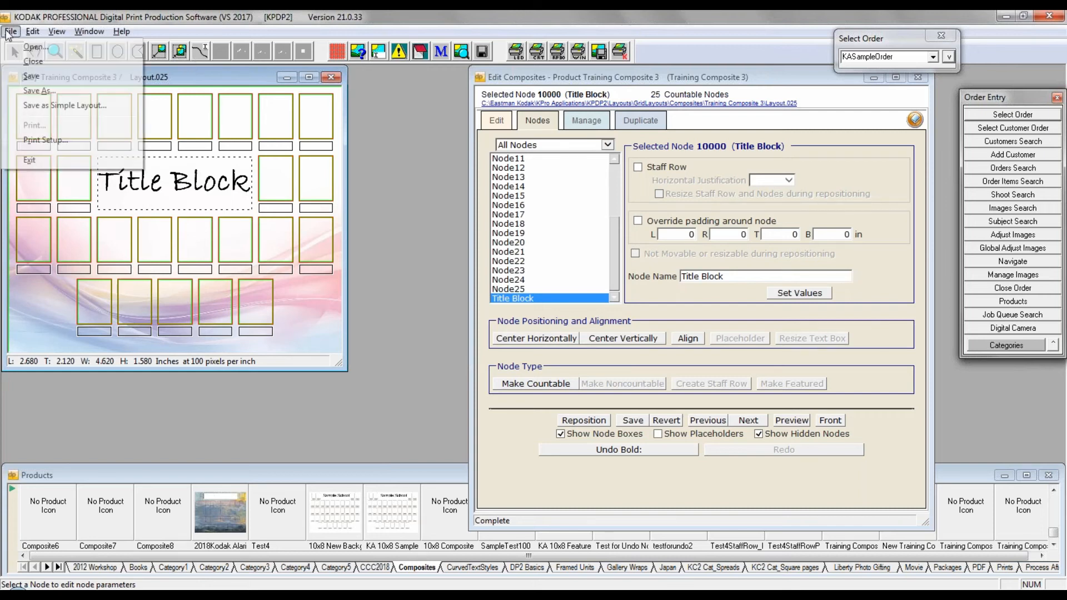
pyautogui.click(26, 77)
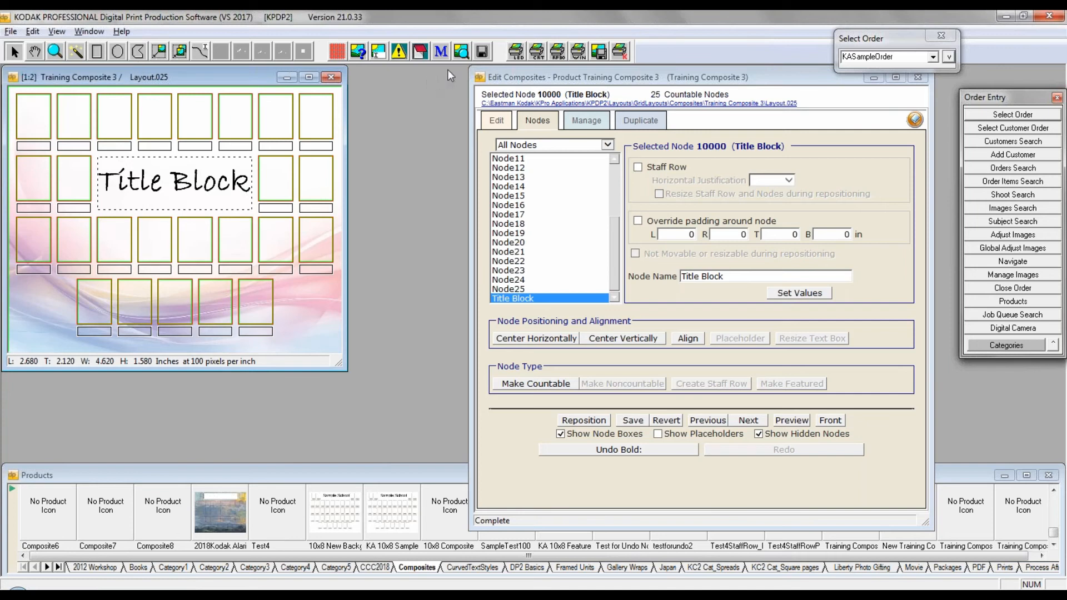
pyautogui.click(483, 52)
pyautogui.click(632, 423)
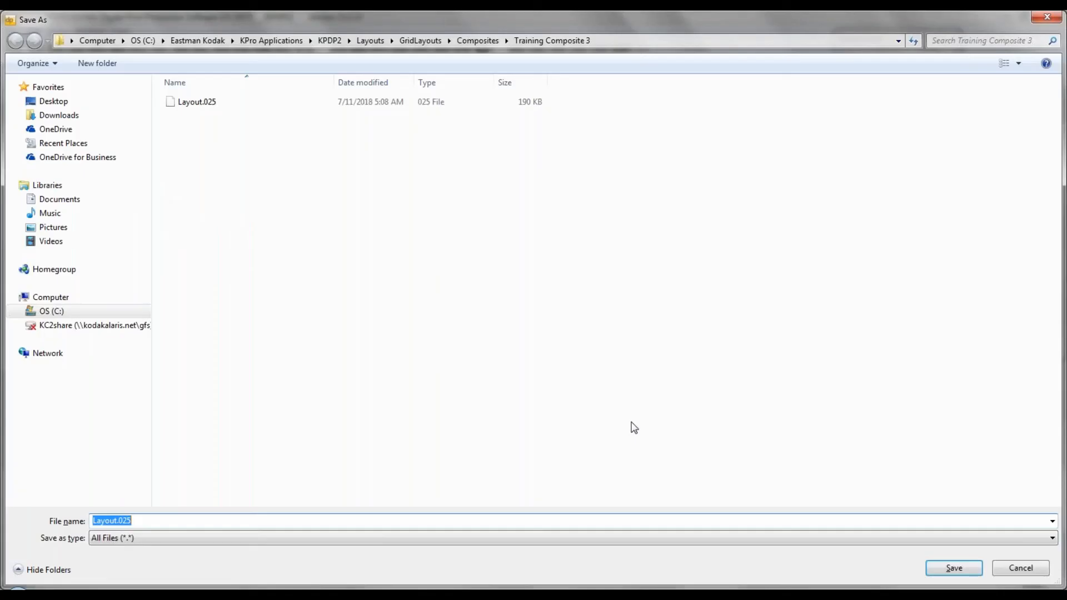
pyautogui.click(954, 567)
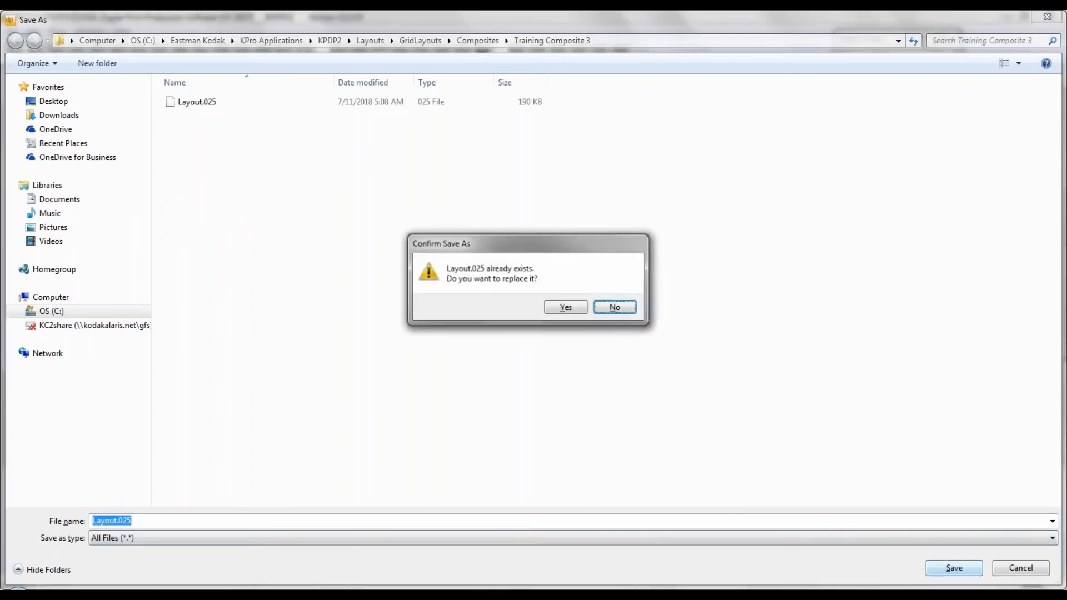
pyautogui.click(570, 309)
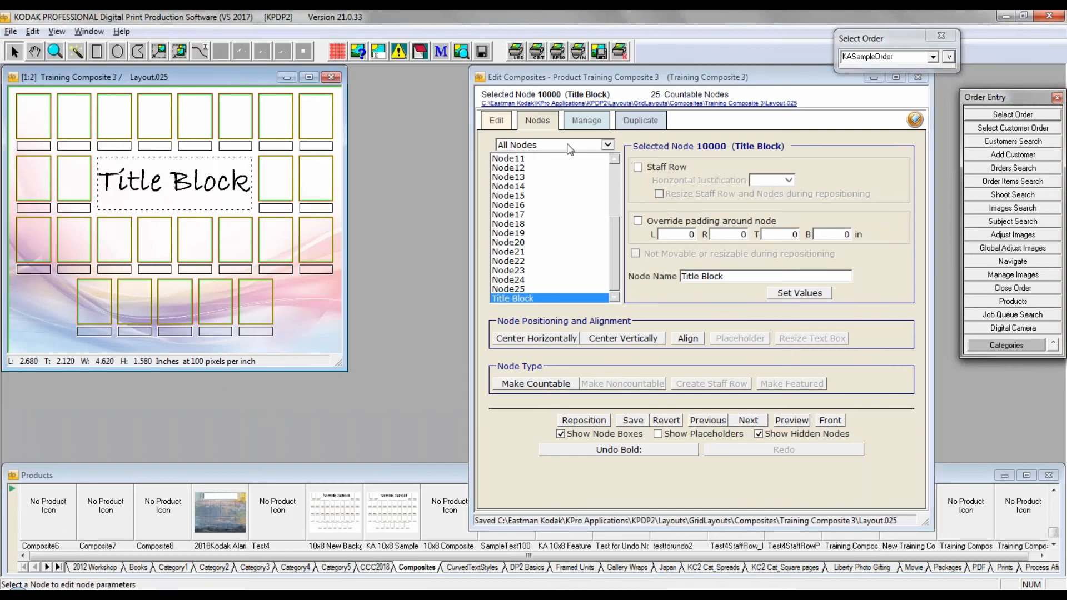
# Step: Choose OutputtoDiskJPEg400SampleQueue.txt from the Disk folder as the output spec for changes to existing layouts
pyautogui.click(592, 121)
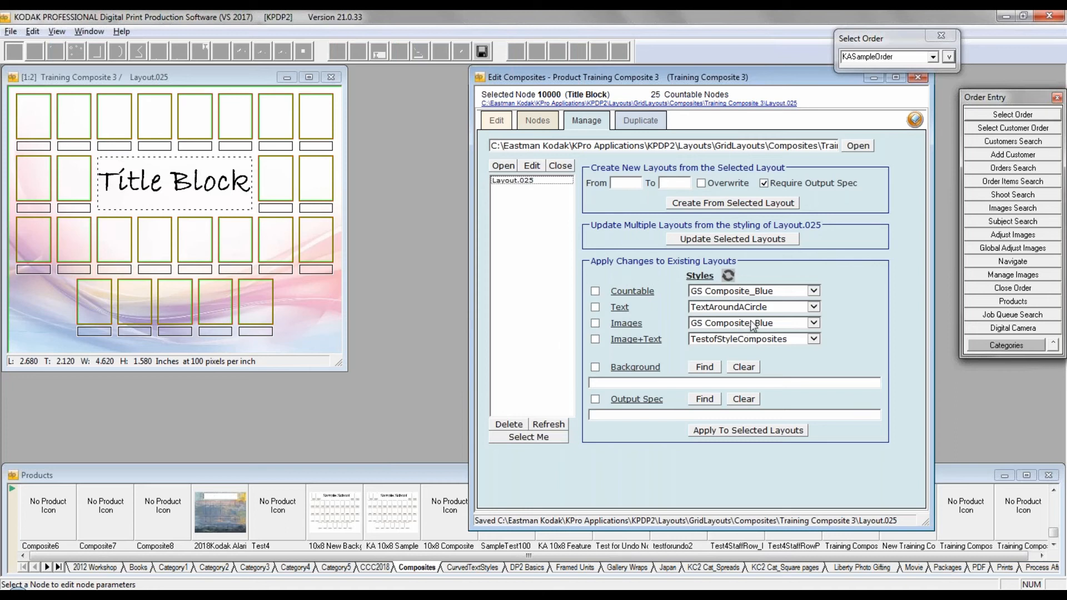
pyautogui.click(595, 292)
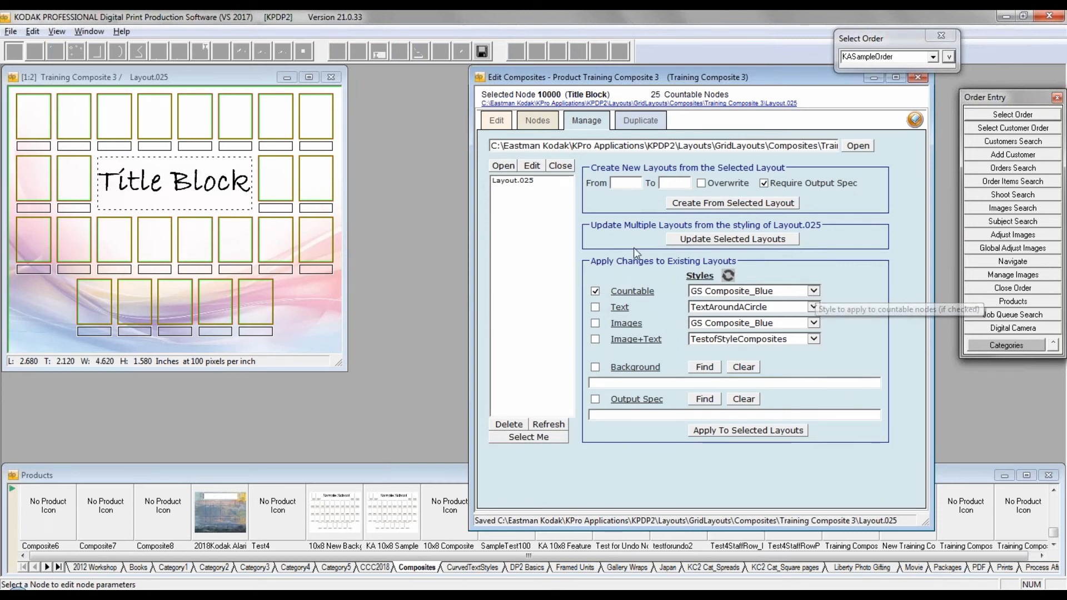
pyautogui.click(595, 292)
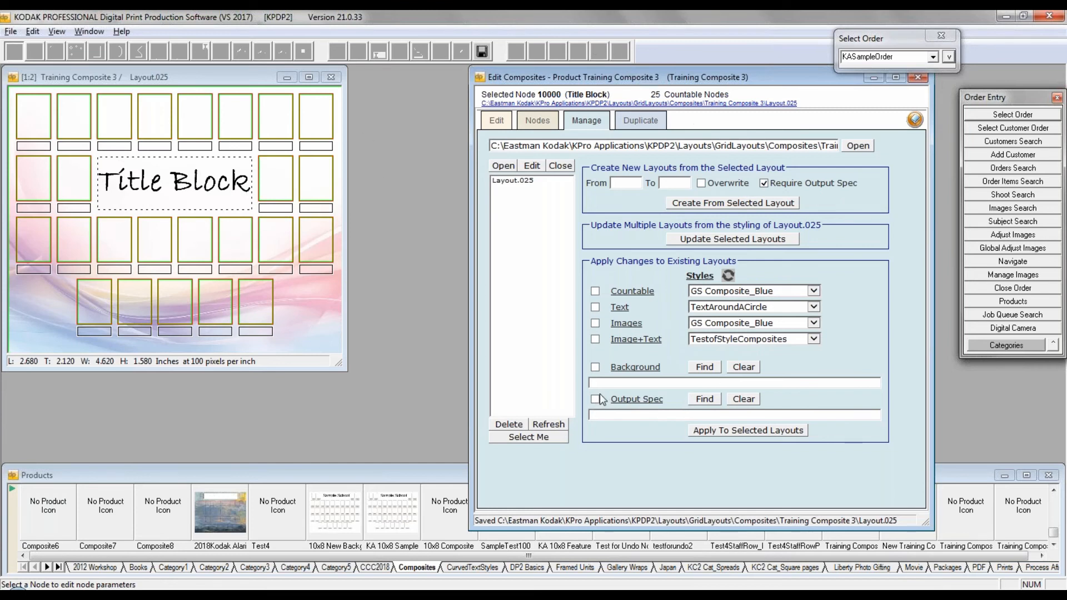
pyautogui.click(706, 399)
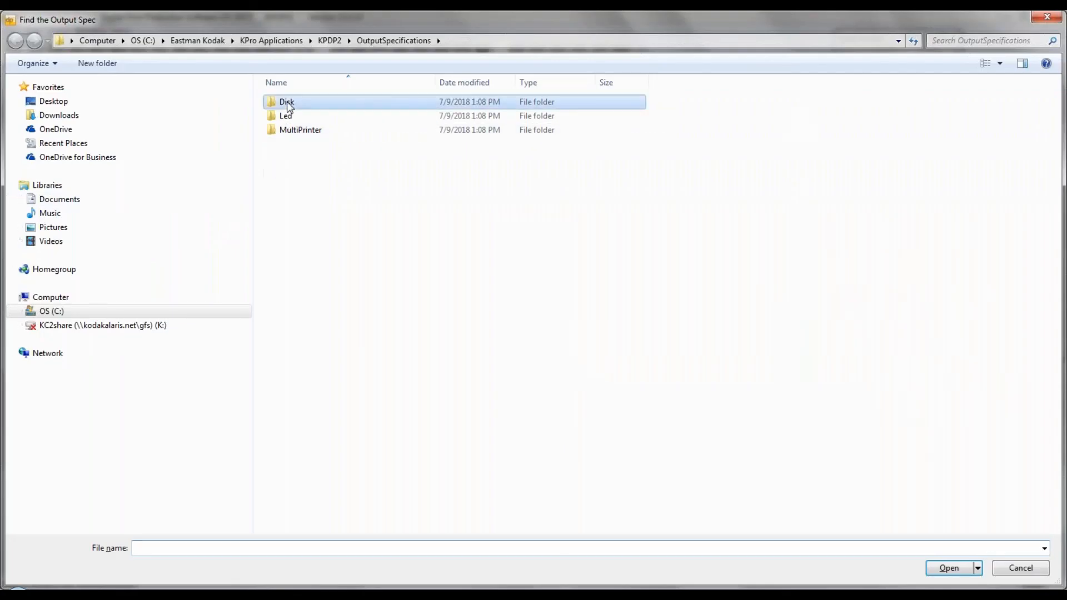
pyautogui.doubleClick(287, 104)
pyautogui.click(312, 145)
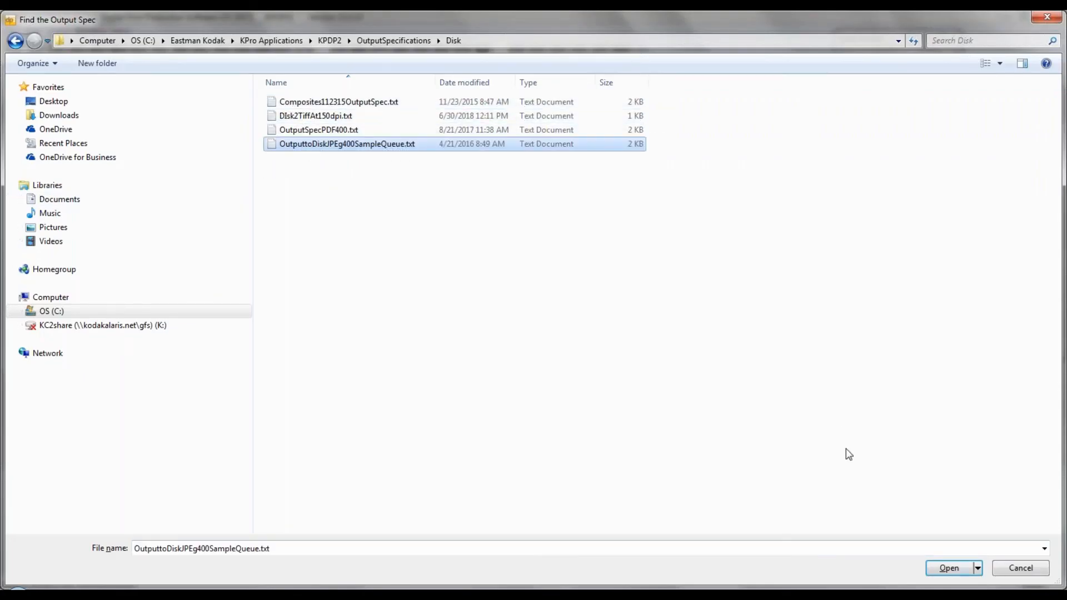
pyautogui.click(949, 568)
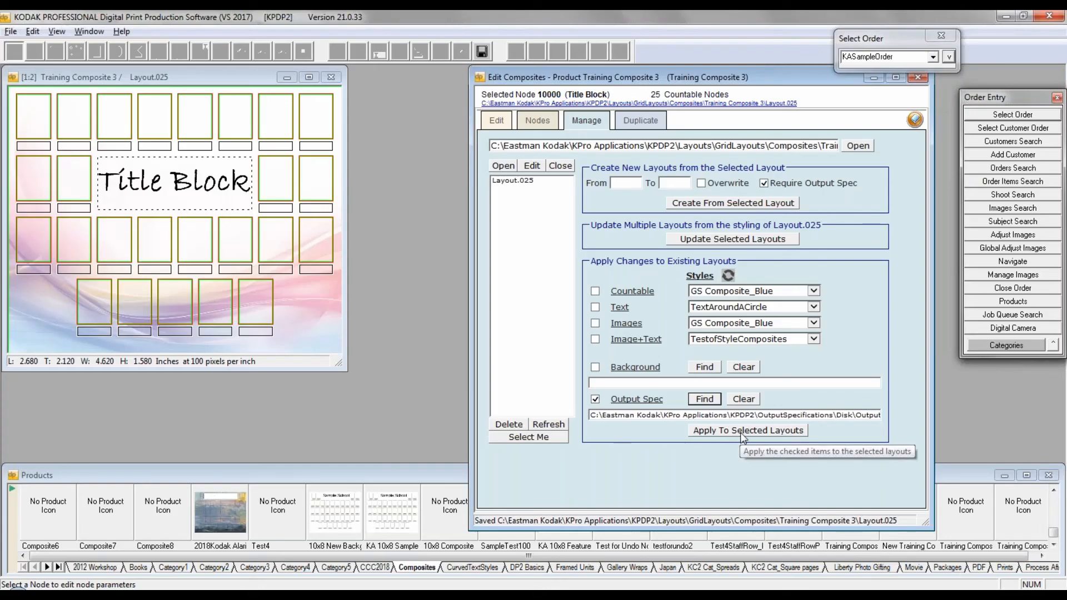
# Step: Apply the chosen output spec to Layout.025 and confirm the change
pyautogui.click(516, 182)
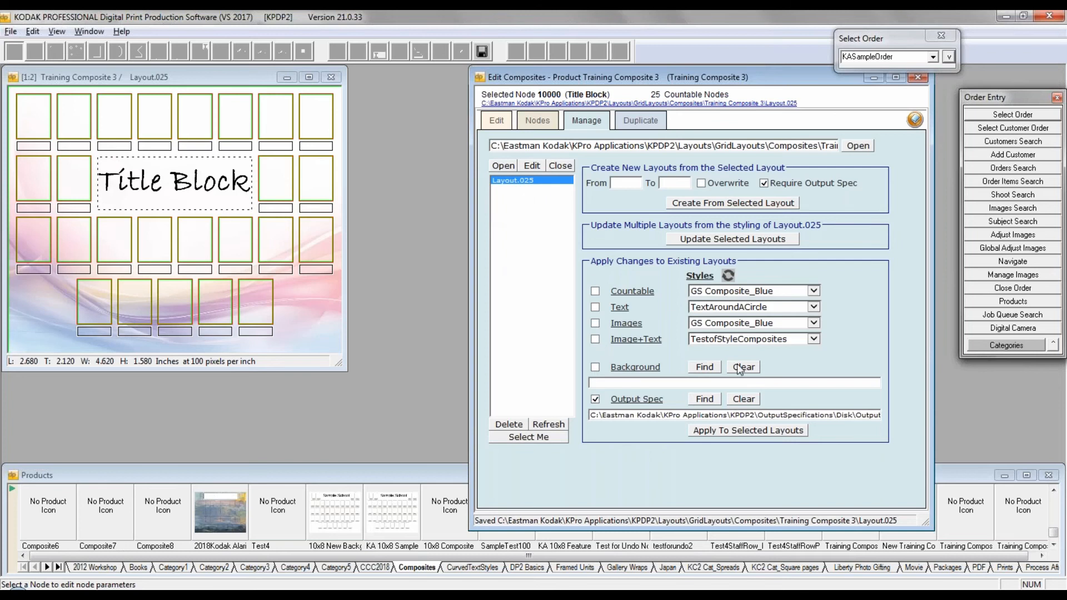
pyautogui.click(785, 431)
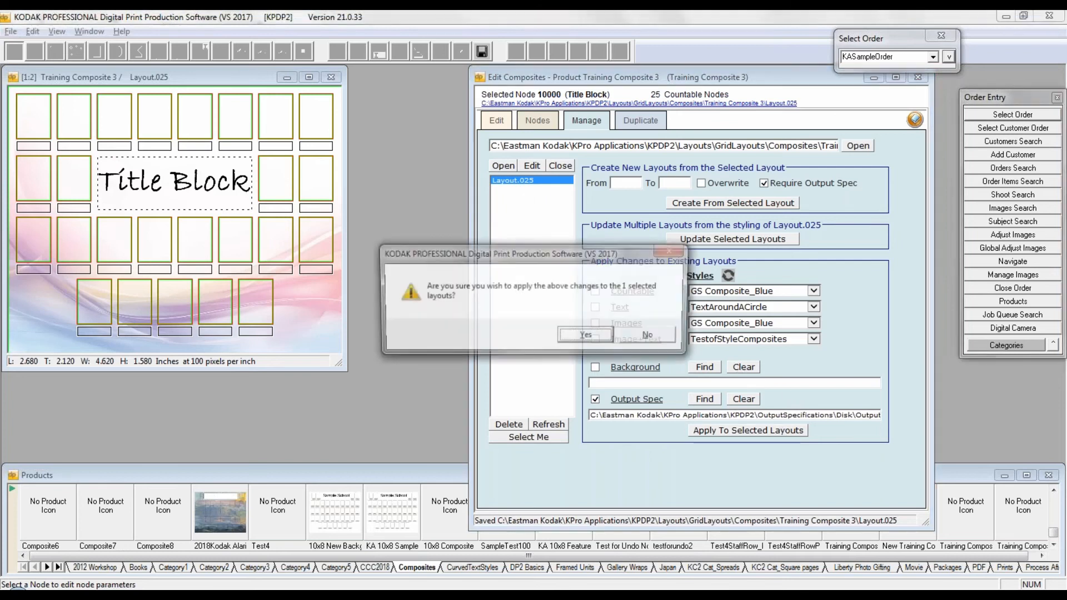
pyautogui.click(586, 337)
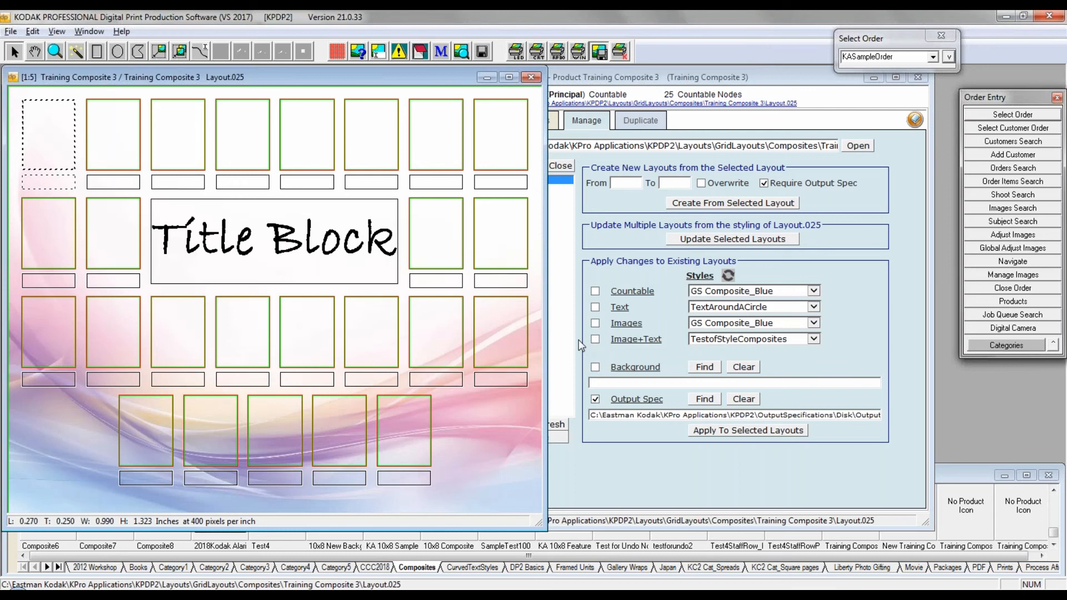
pyautogui.click(655, 81)
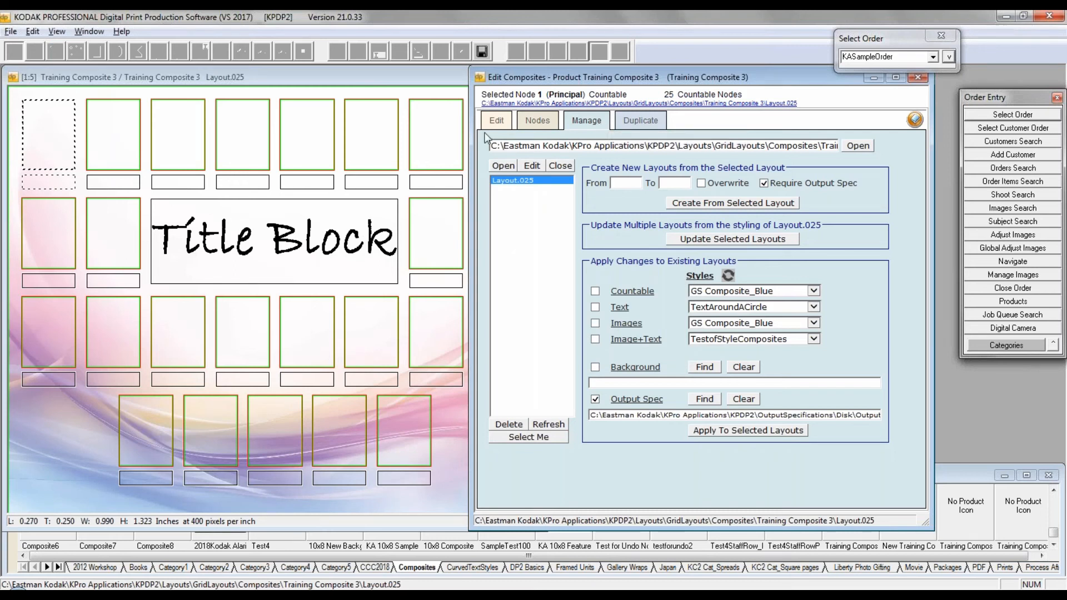
pyautogui.click(496, 119)
pyautogui.click(530, 121)
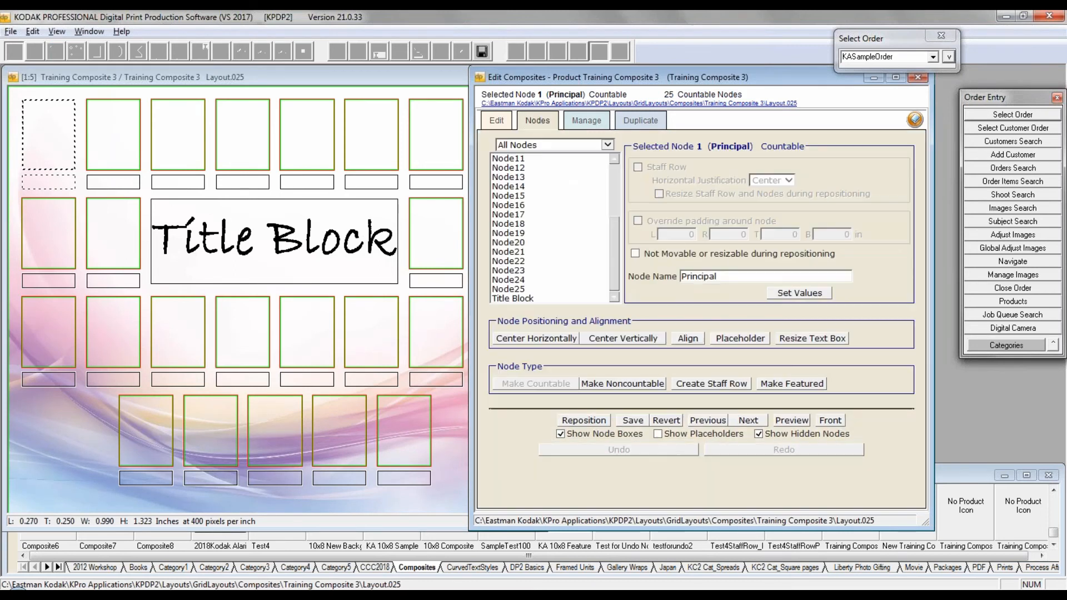
pyautogui.click(496, 120)
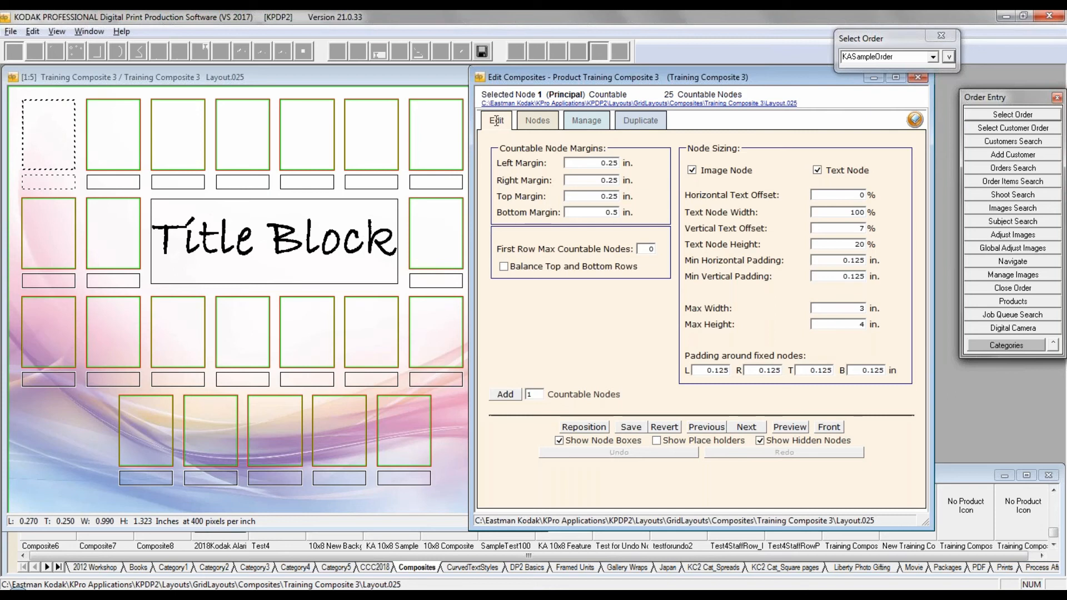
pyautogui.click(586, 120)
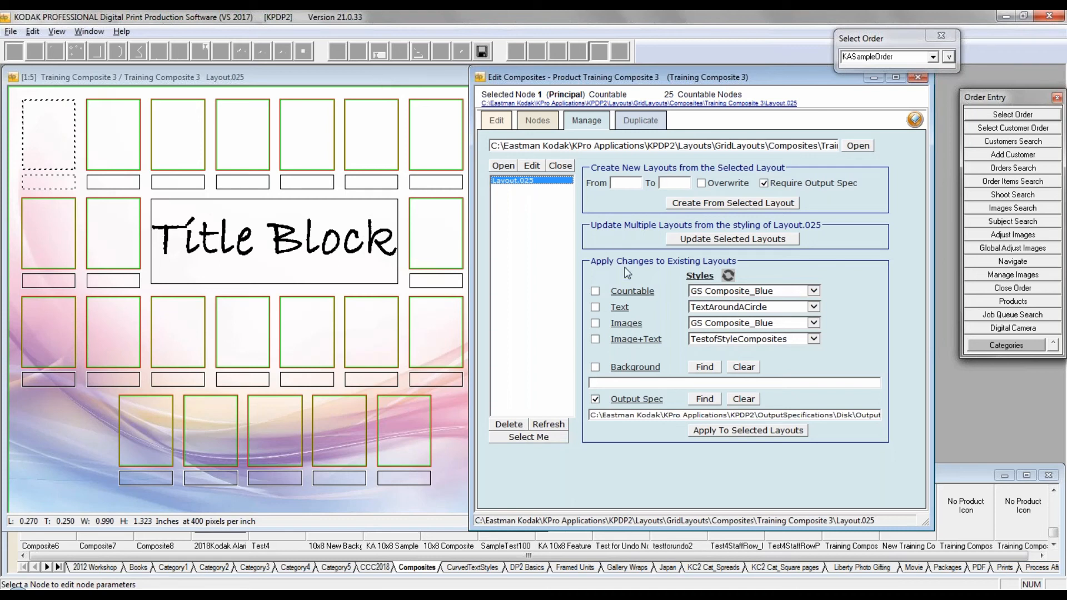
# Step: Apply the Blk Stroke_12pt Style to the countable nodes of Layout.025 along with the output spec, and confirm the change
pyautogui.click(596, 293)
pyautogui.click(813, 291)
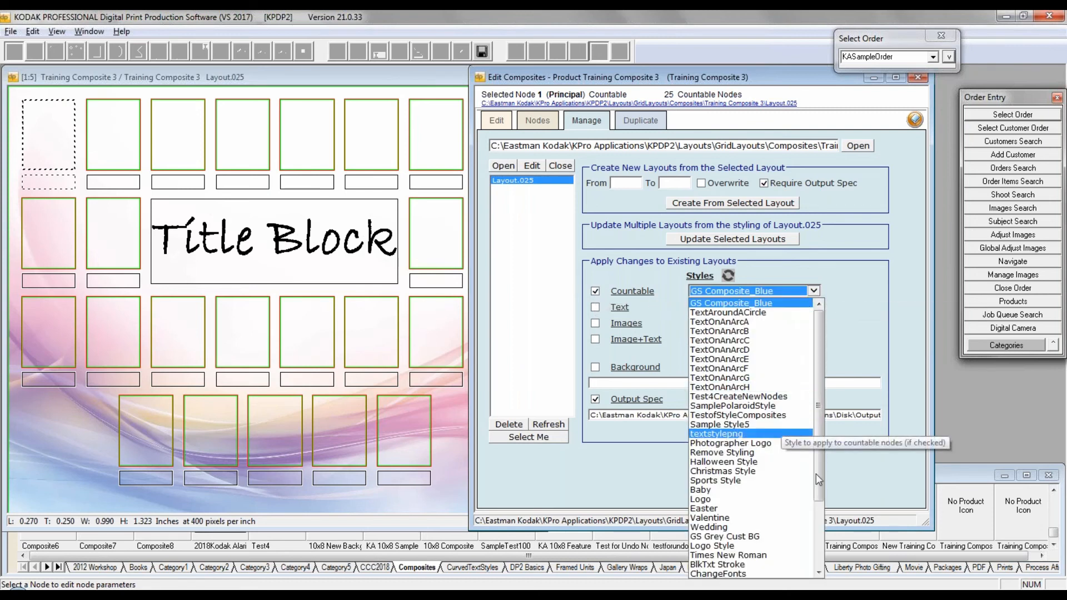
pyautogui.scroll(-3, 823, 500)
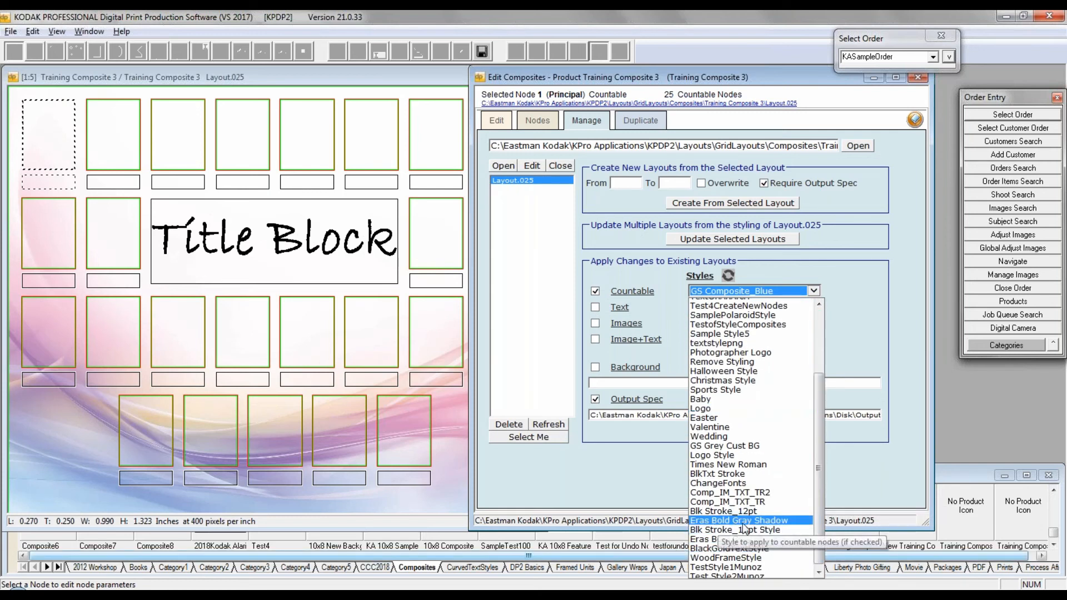
pyautogui.click(741, 530)
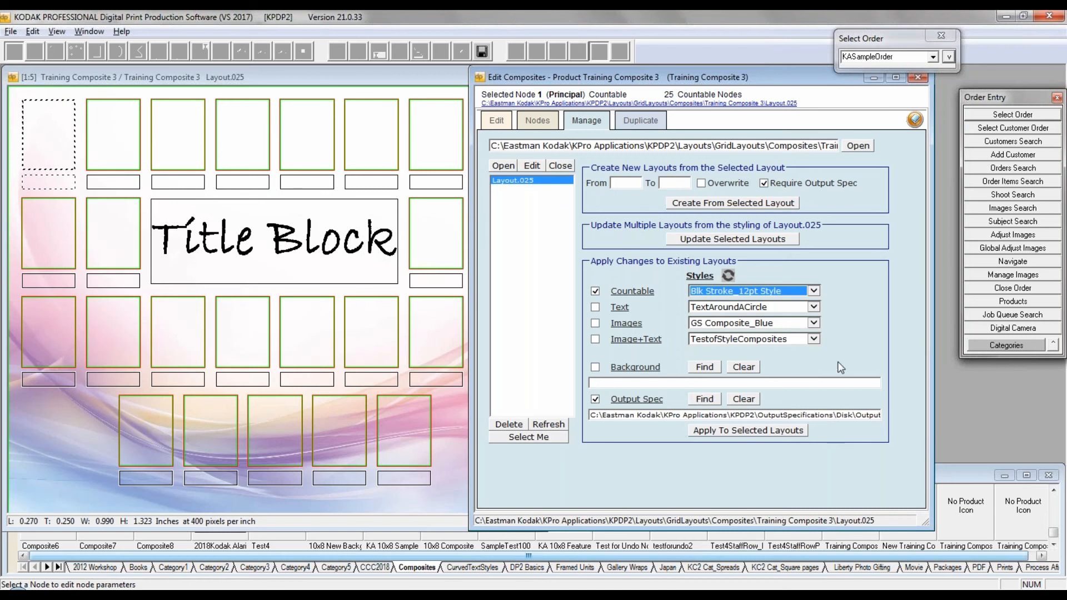
pyautogui.click(754, 431)
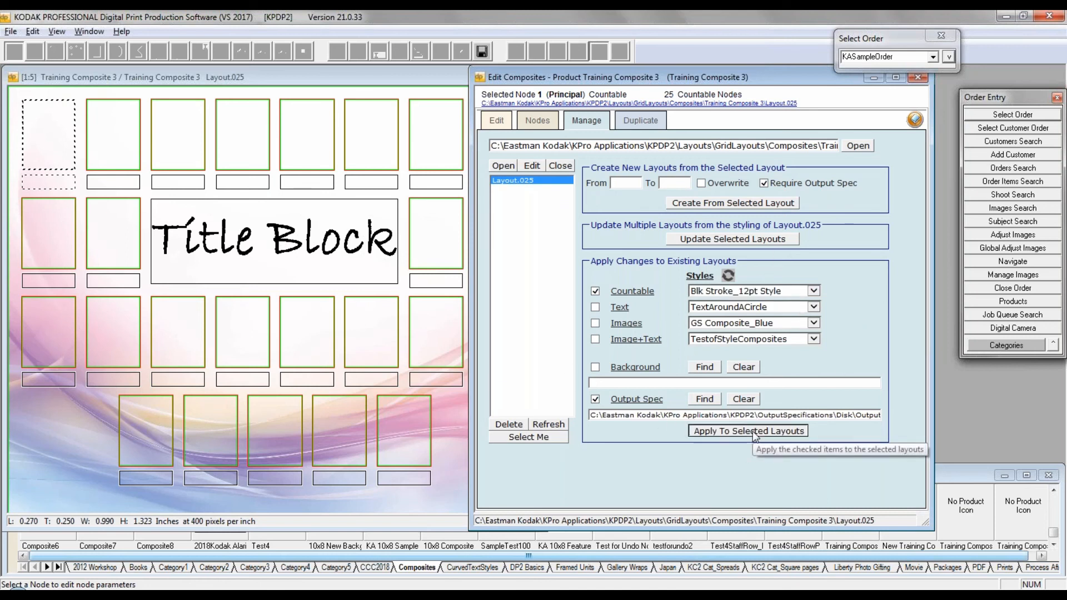
pyautogui.click(585, 336)
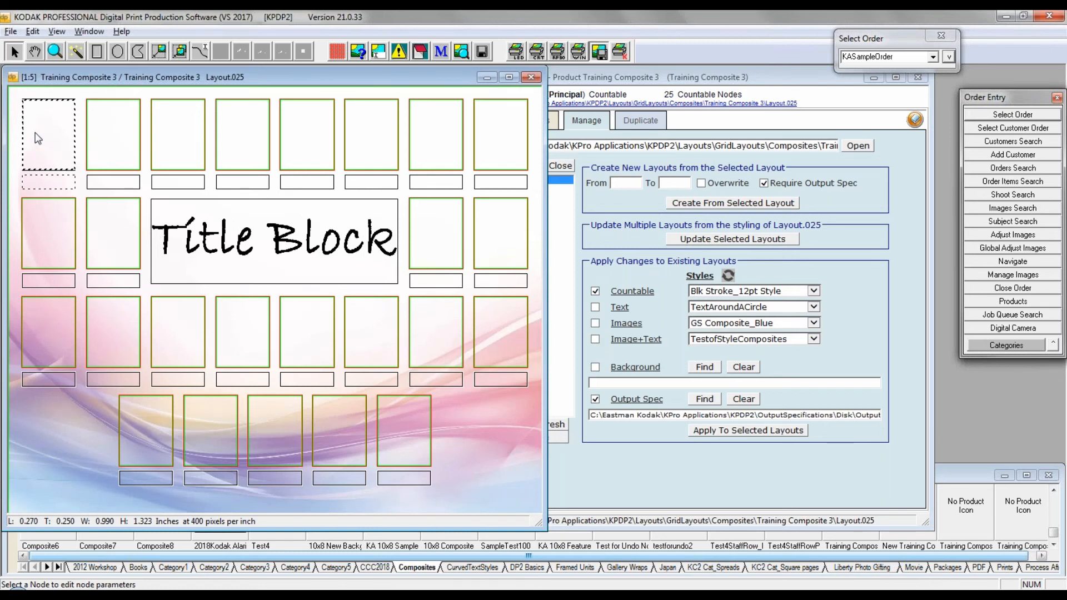
# Step: Create new layouts from 10 to 75 based on Layout.025, overwriting existing ones and requiring an output spec, and confirm
pyautogui.click(706, 78)
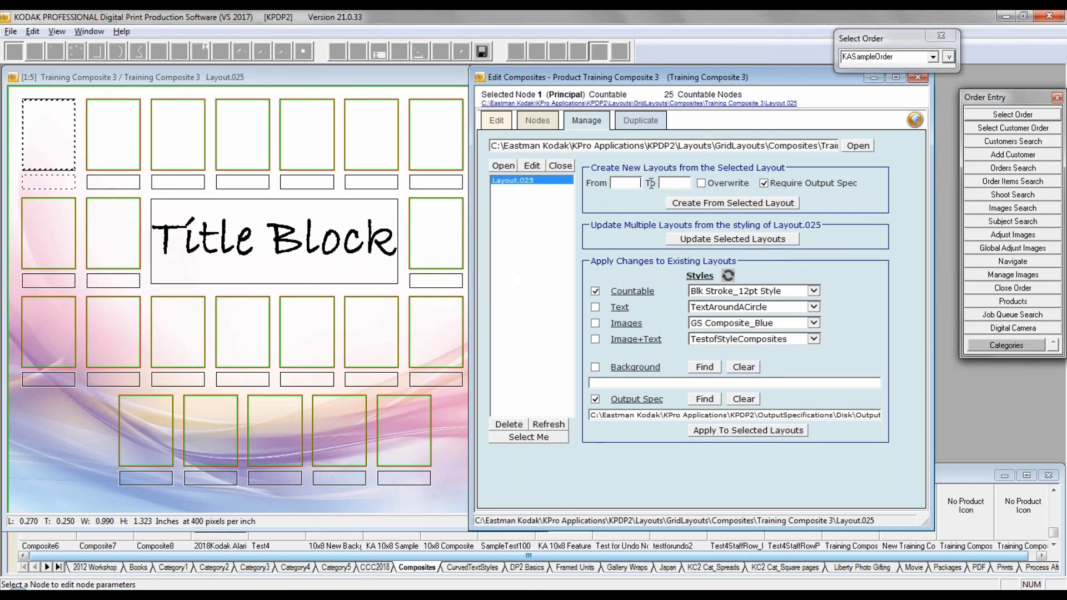
pyautogui.write('0')
pyautogui.click(701, 184)
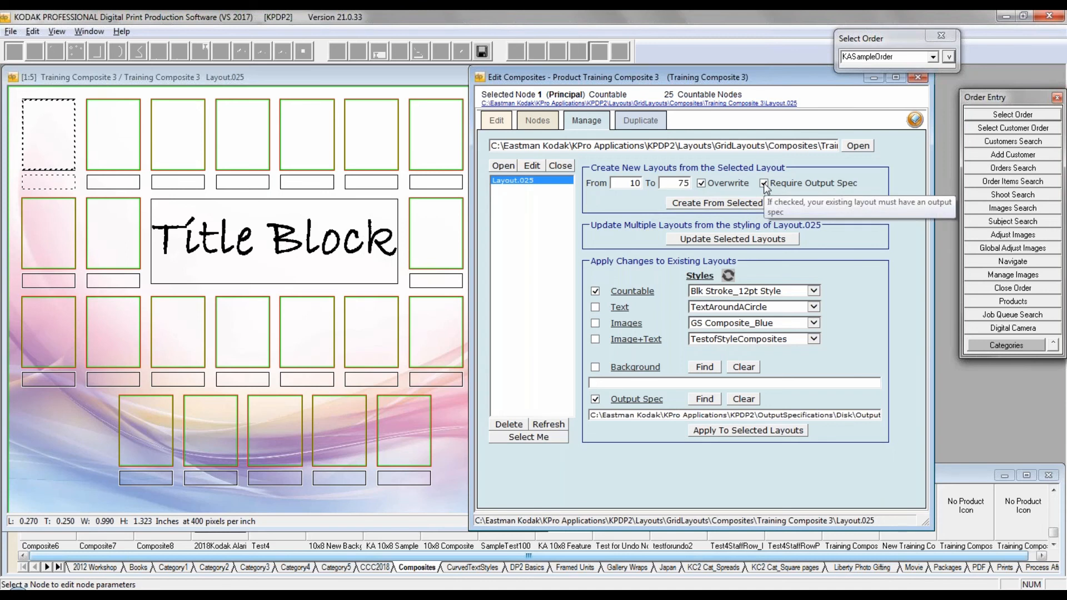
pyautogui.click(707, 205)
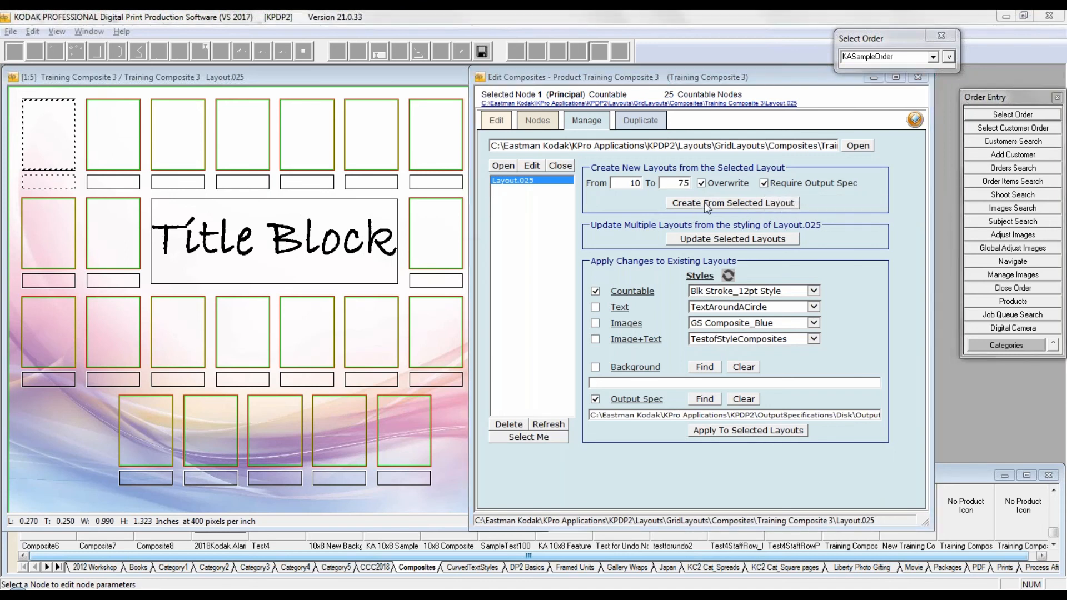
pyautogui.click(583, 338)
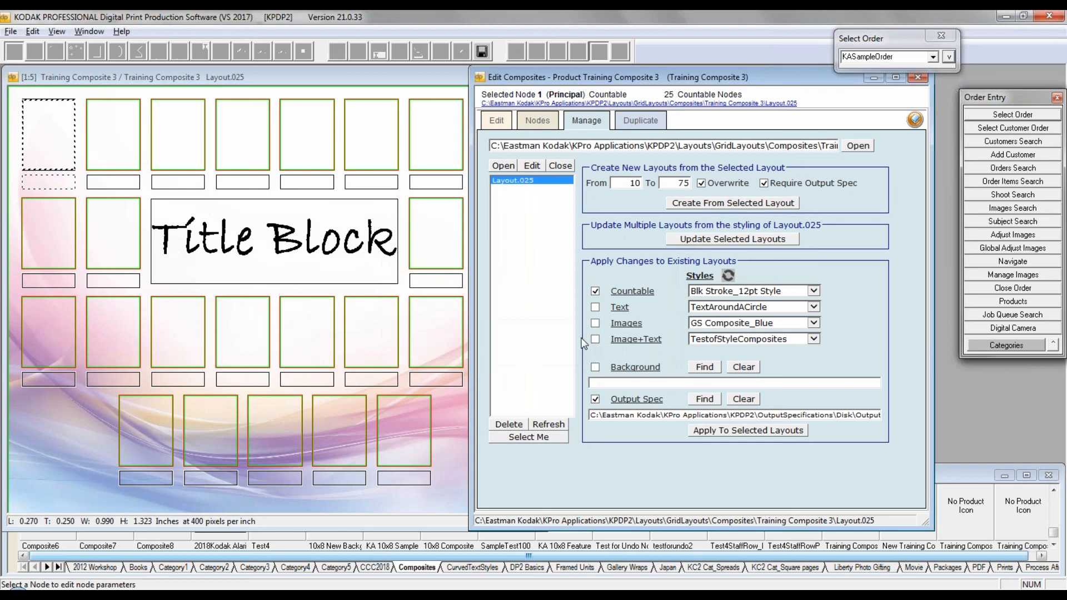
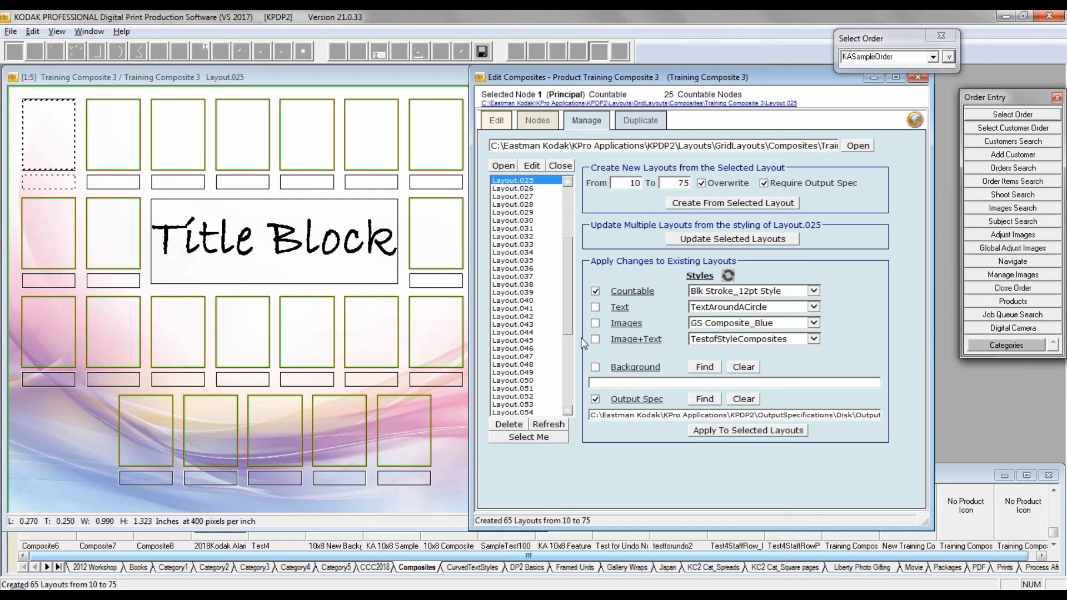
# Step: Show the node settings and step back through the generated layouts from Layout.025 to Layout.022
pyautogui.moveTo(568, 254); pyautogui.dragTo(565, 182)
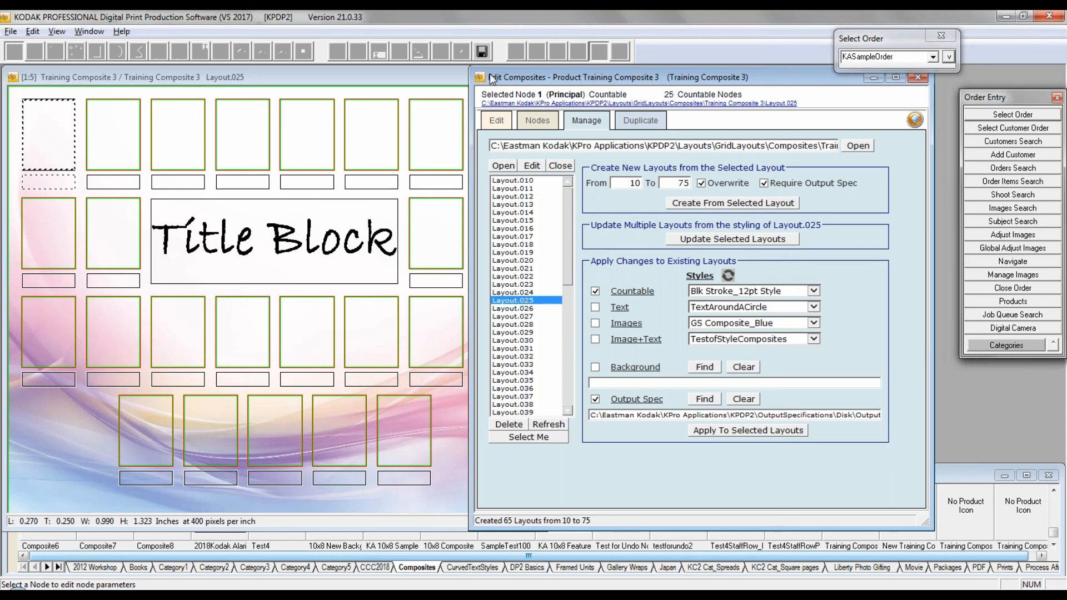
pyautogui.click(542, 123)
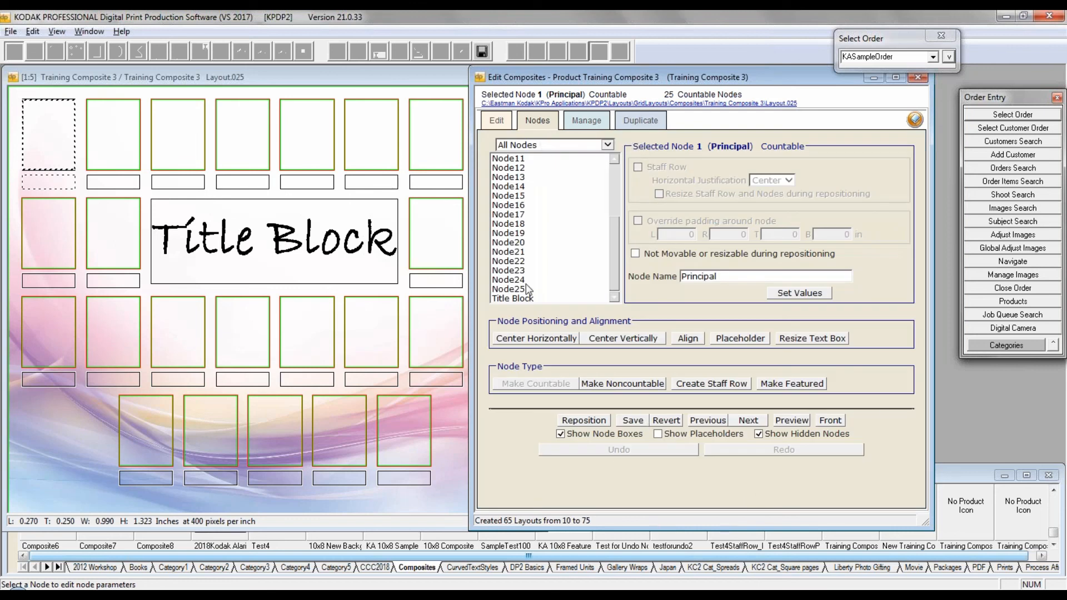
pyautogui.click(703, 423)
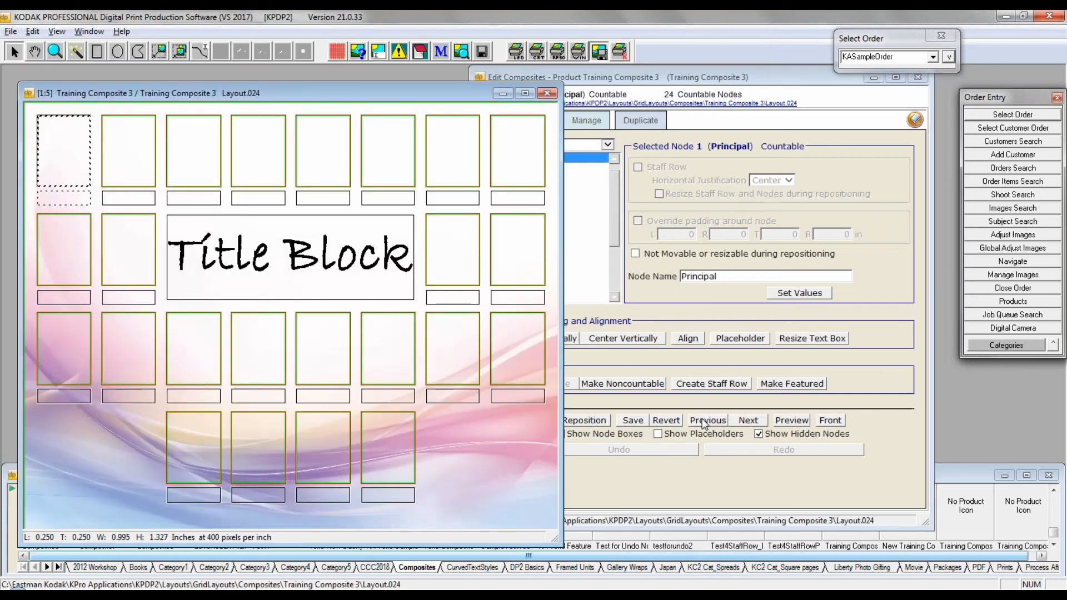
pyautogui.click(703, 423)
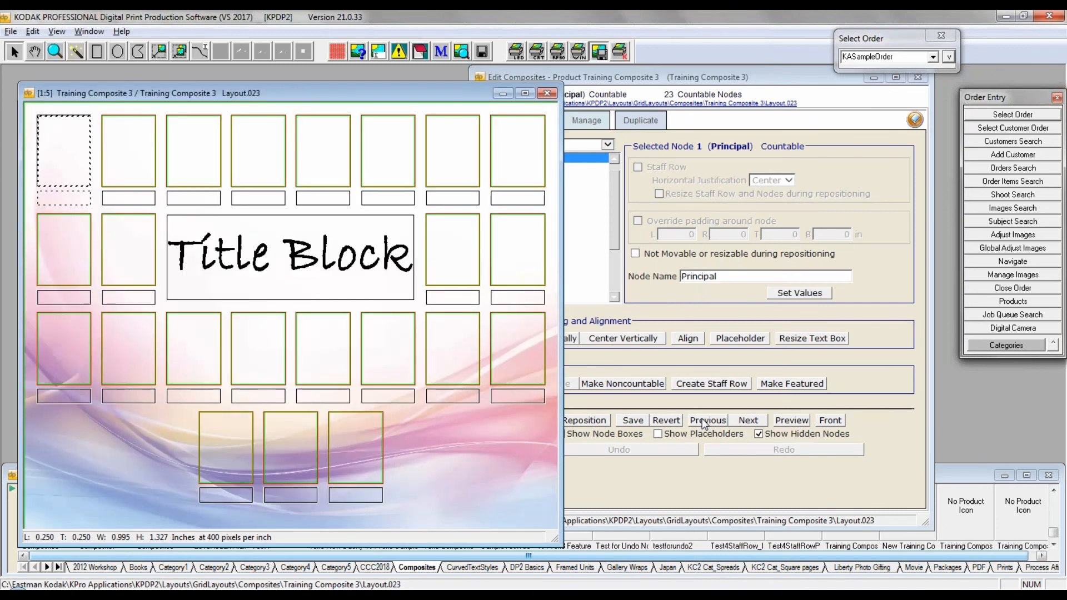
pyautogui.click(705, 421)
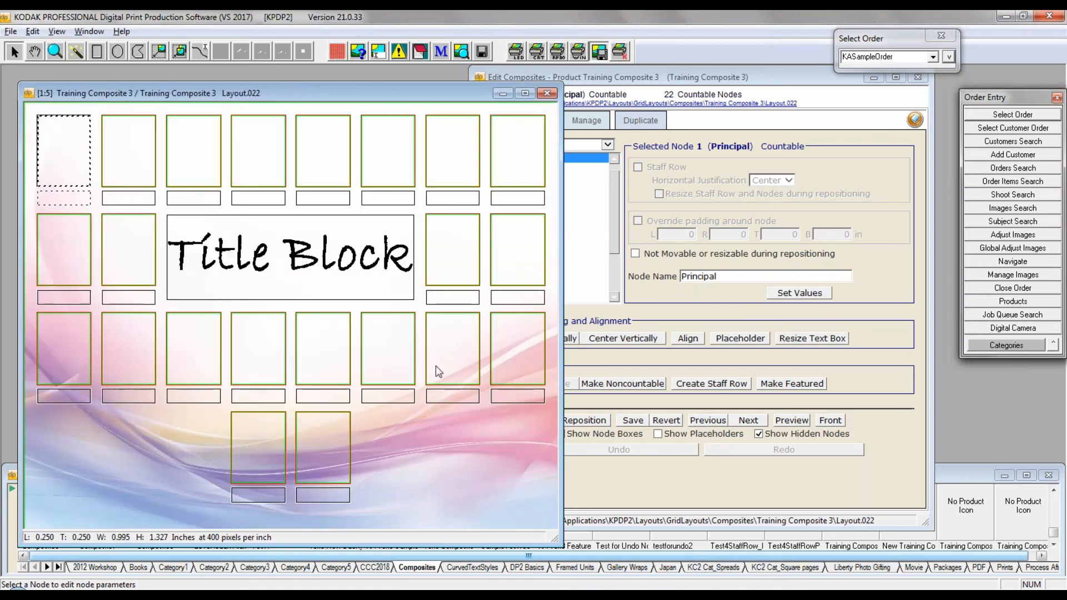
# Step: Replace the first and last nodes of the third row in Layout.022 with placeholders, inspect both placeholders, and save the layout
pyautogui.click(522, 355)
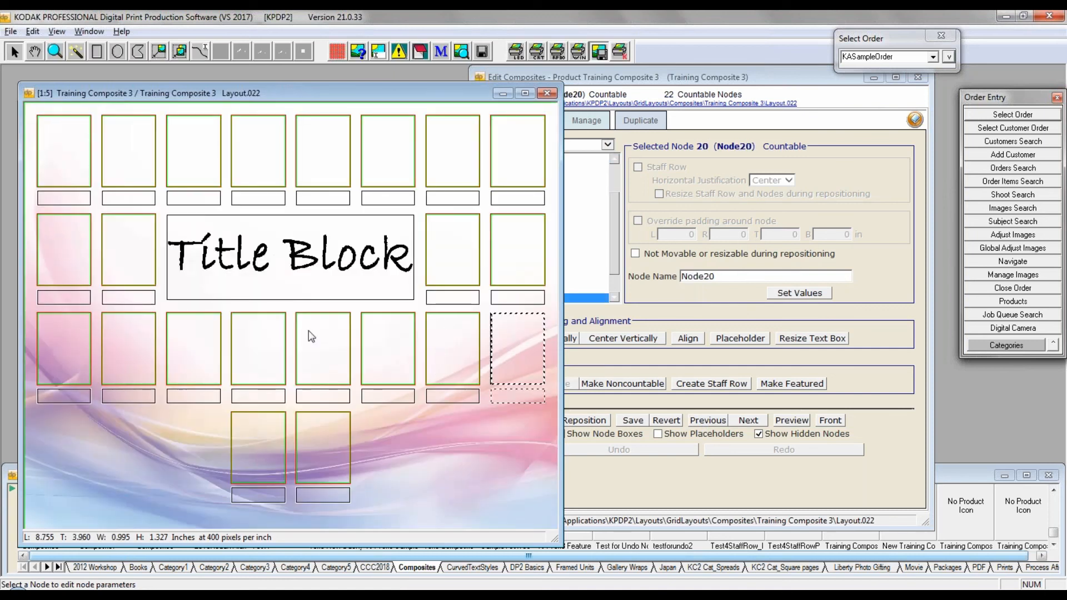
pyautogui.keyDown('ctrl'); pyautogui.click(55, 336); pyautogui.keyUp('ctrl')
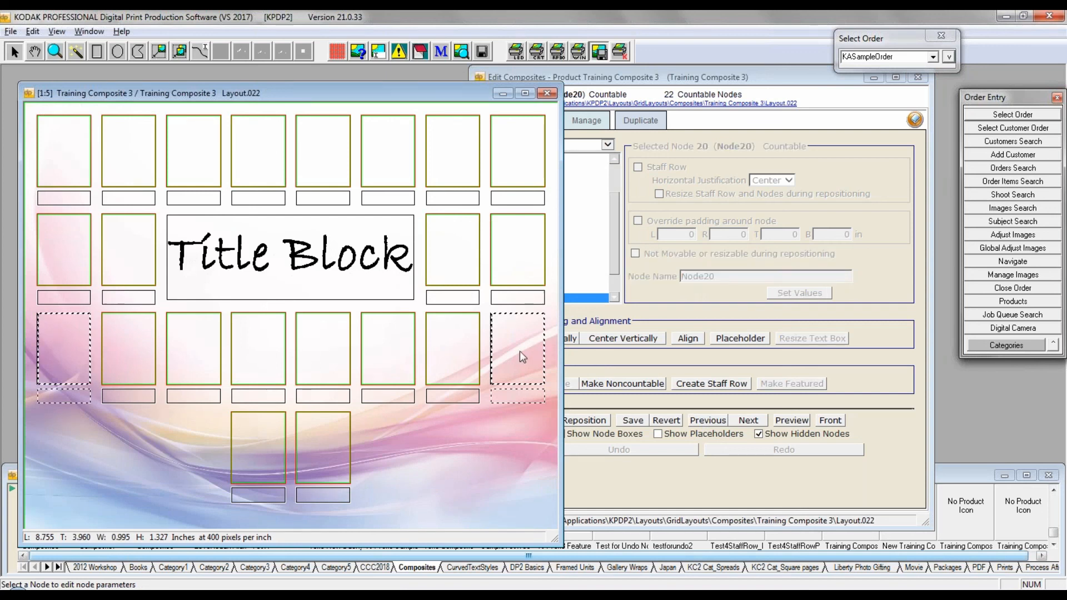
pyautogui.click(752, 340)
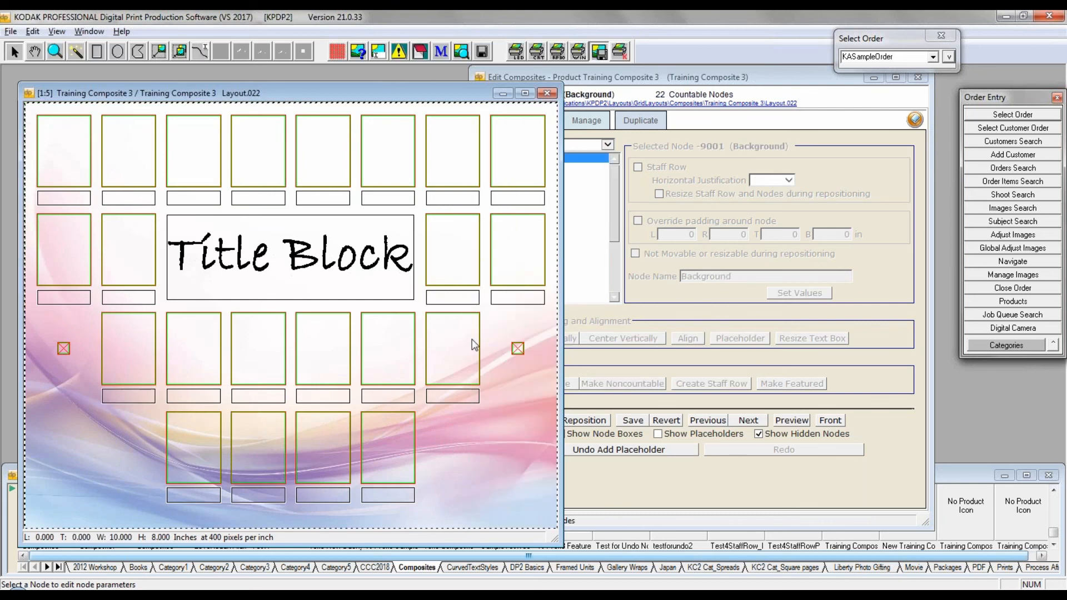
pyautogui.click(516, 351)
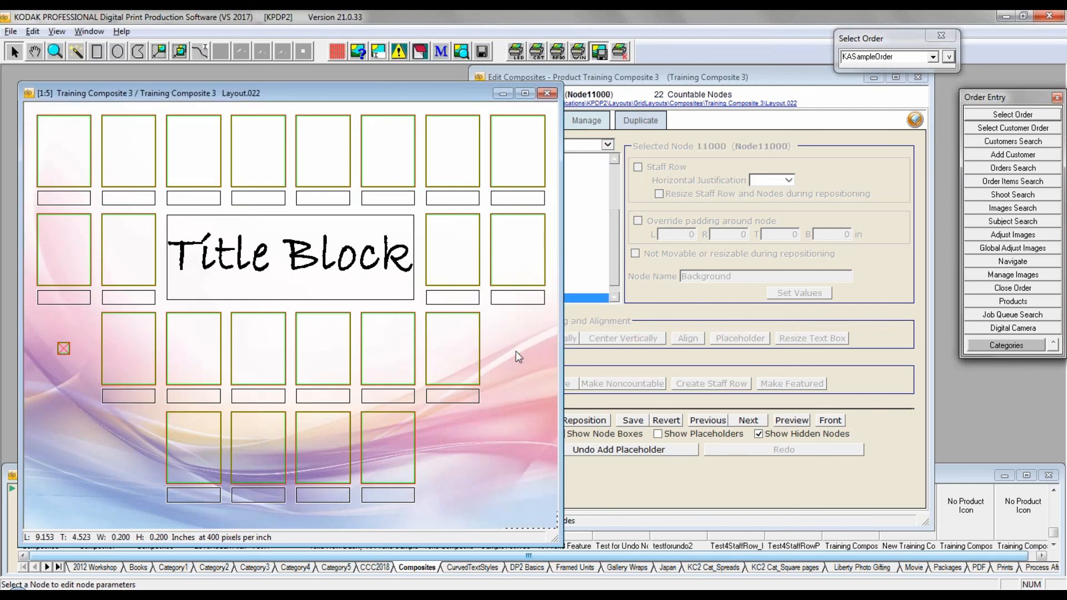
pyautogui.click(61, 351)
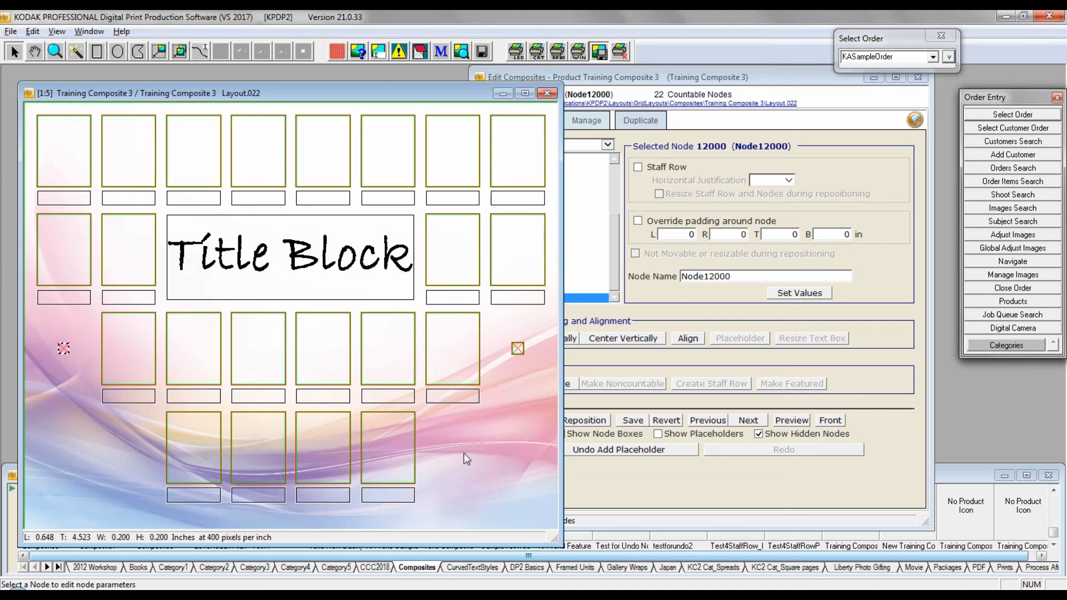
pyautogui.click(12, 31)
pyautogui.click(32, 77)
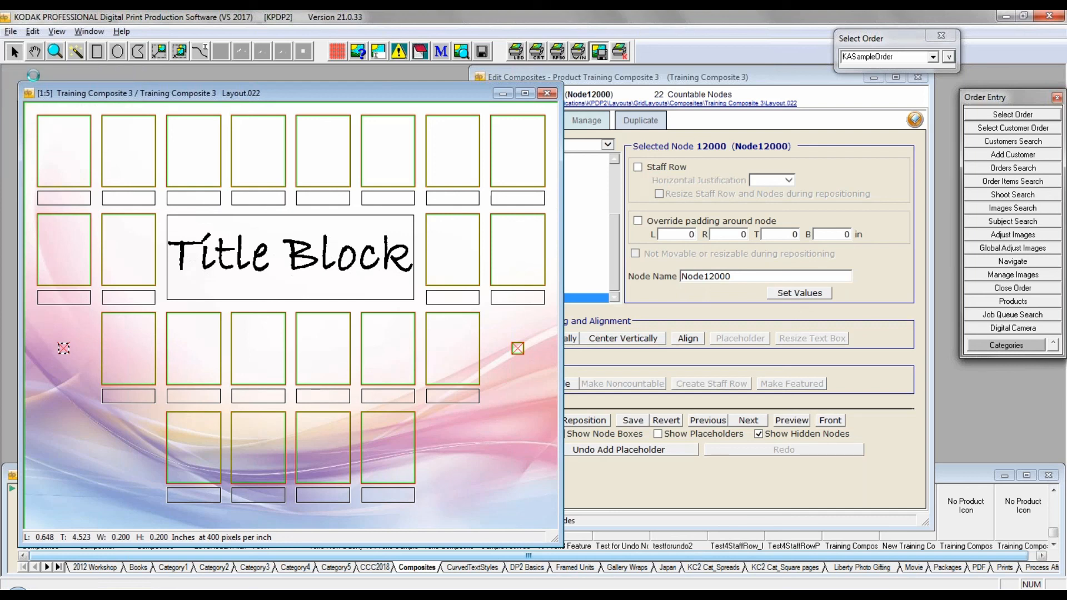
# Step: Go back to Layout.021 and replace the first and last nodes of its third row with placeholders
pyautogui.click(697, 424)
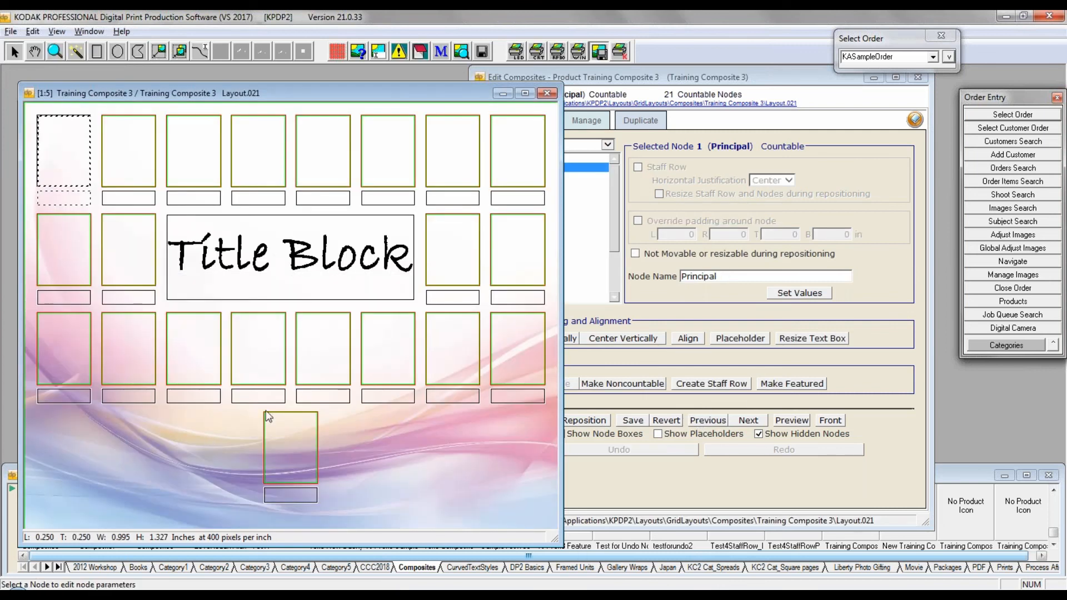
pyautogui.click(58, 346)
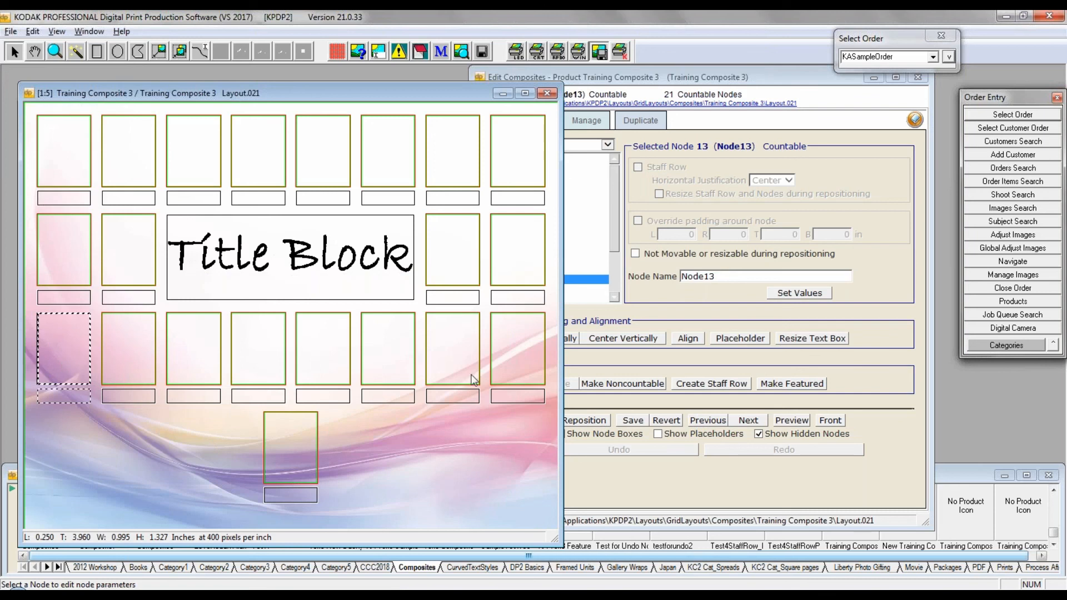
pyautogui.keyDown('ctrl'); pyautogui.click(510, 349); pyautogui.keyUp('ctrl')
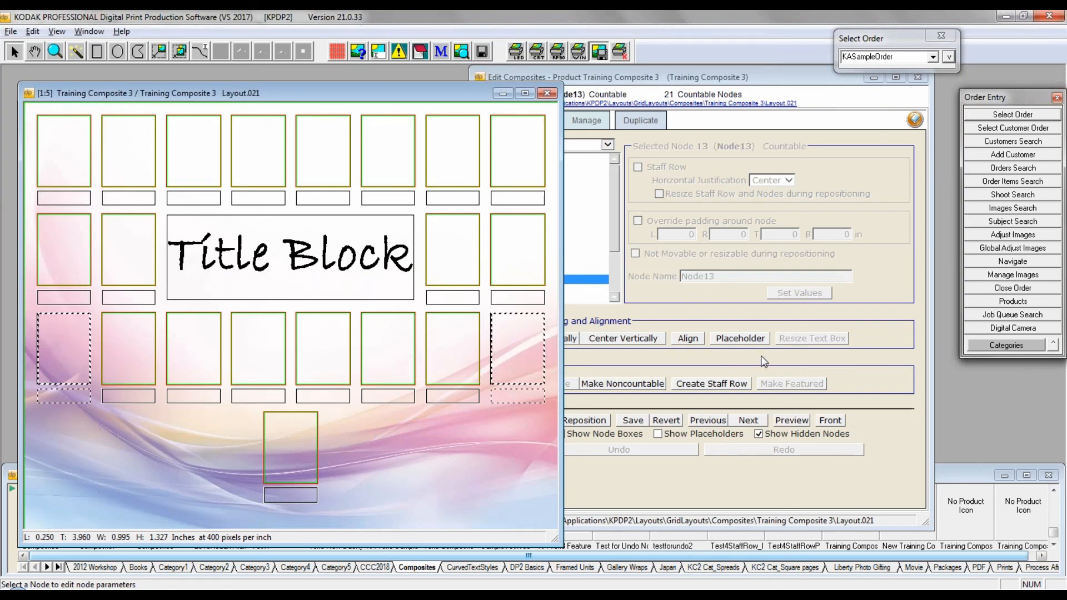
pyautogui.click(744, 338)
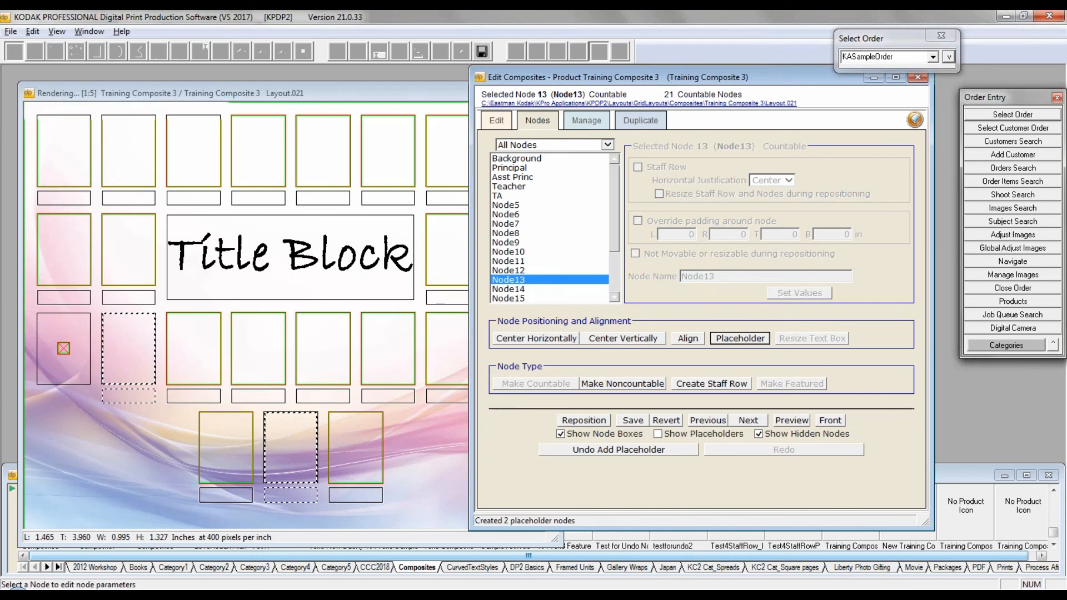
pyautogui.click(416, 434)
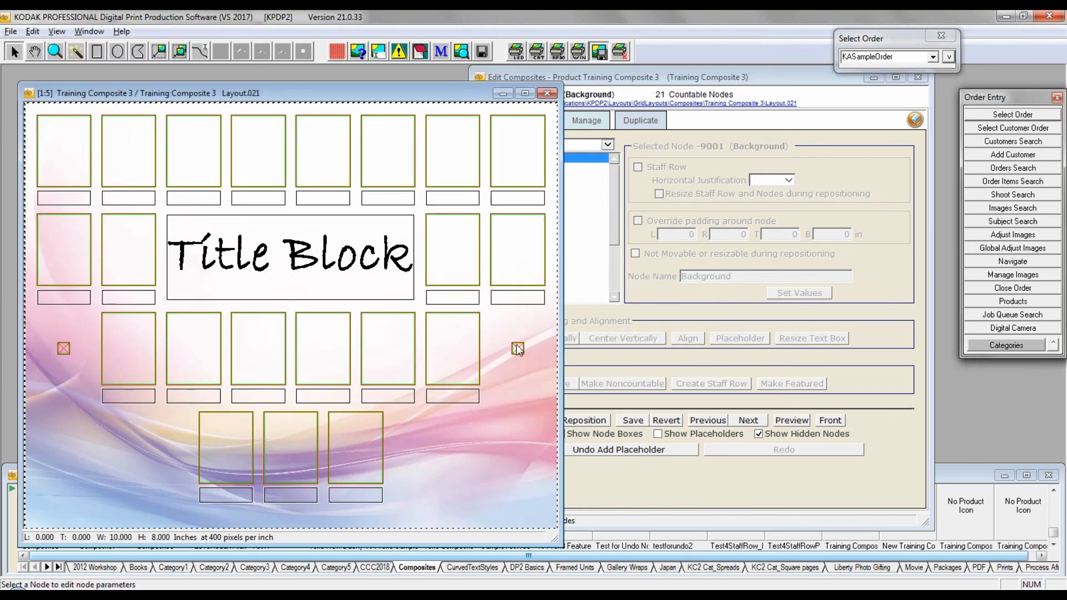
# Step: Move the two third-row placeholders inward to about 8.64 and 1.21 inches from the left edge, and reposition the nodes
pyautogui.click(517, 347)
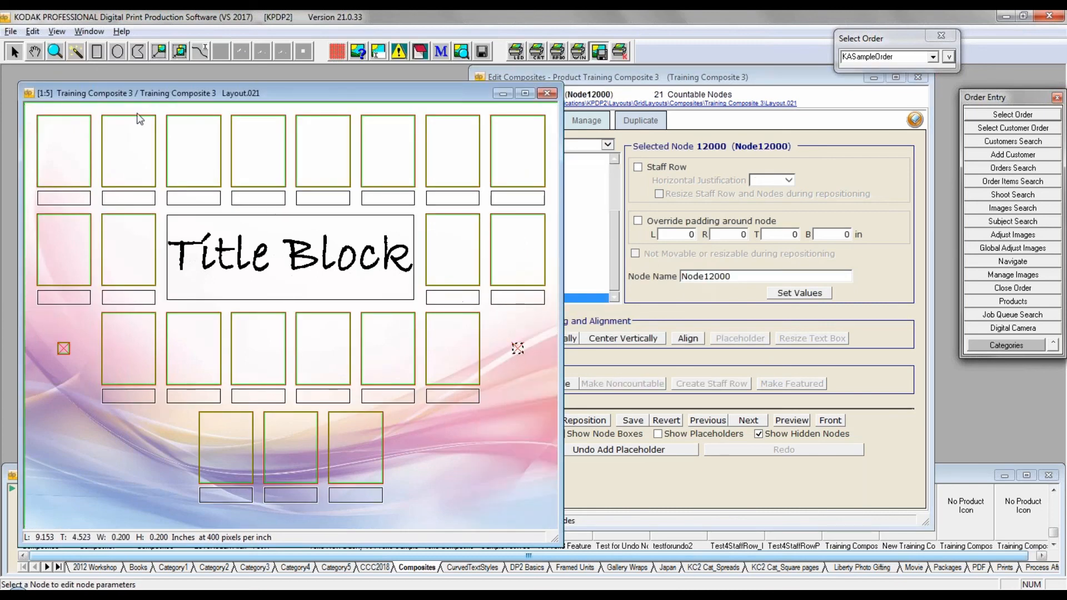
pyautogui.click(159, 51)
pyautogui.moveTo(515, 348); pyautogui.dragTo(490, 349)
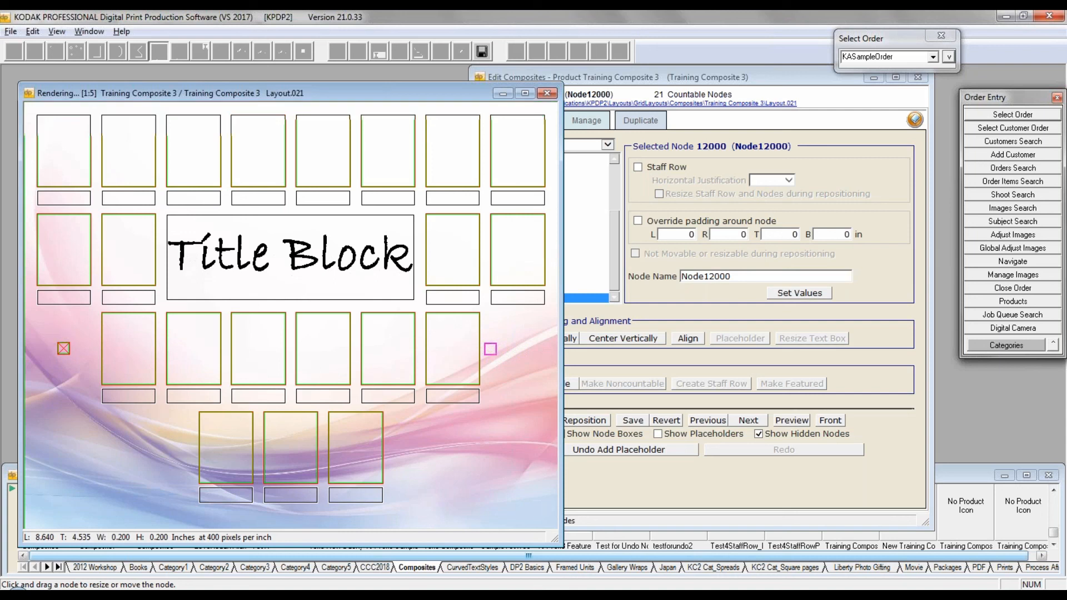
pyautogui.moveTo(63, 348); pyautogui.dragTo(93, 348)
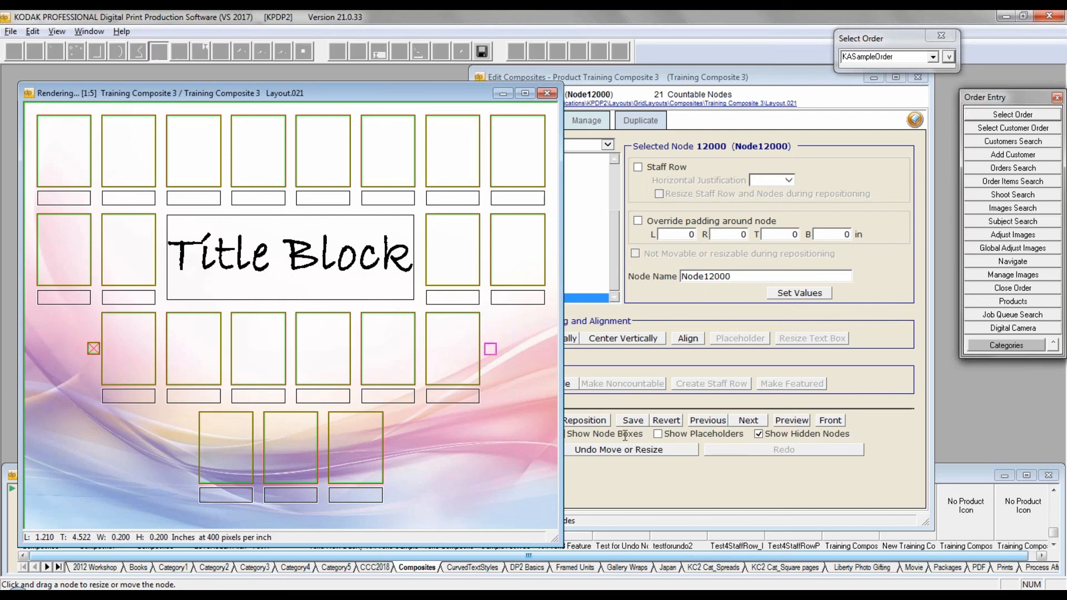
pyautogui.click(595, 422)
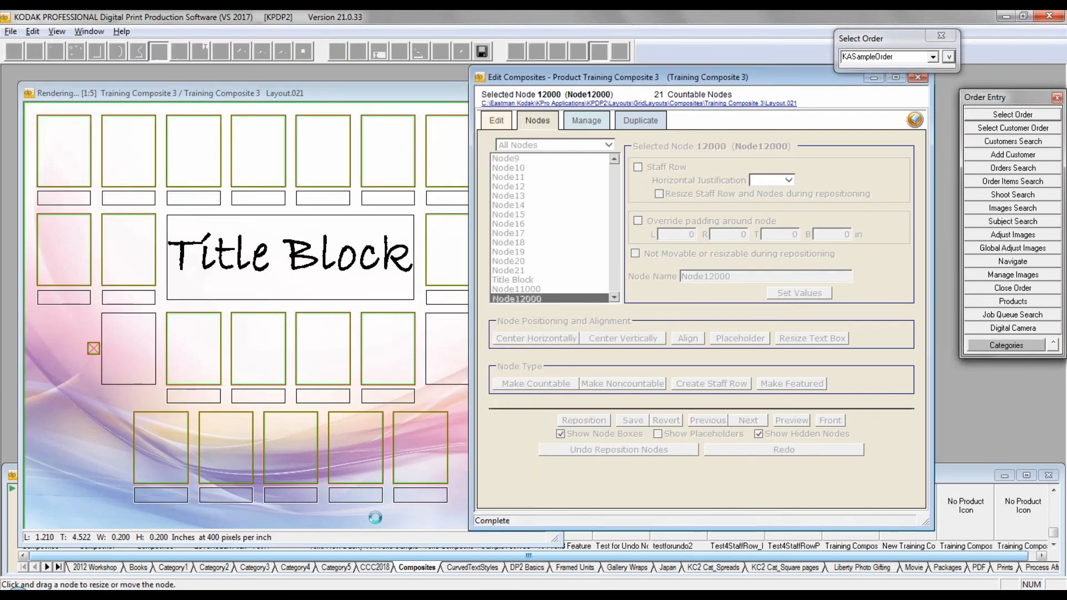
pyautogui.click(67, 419)
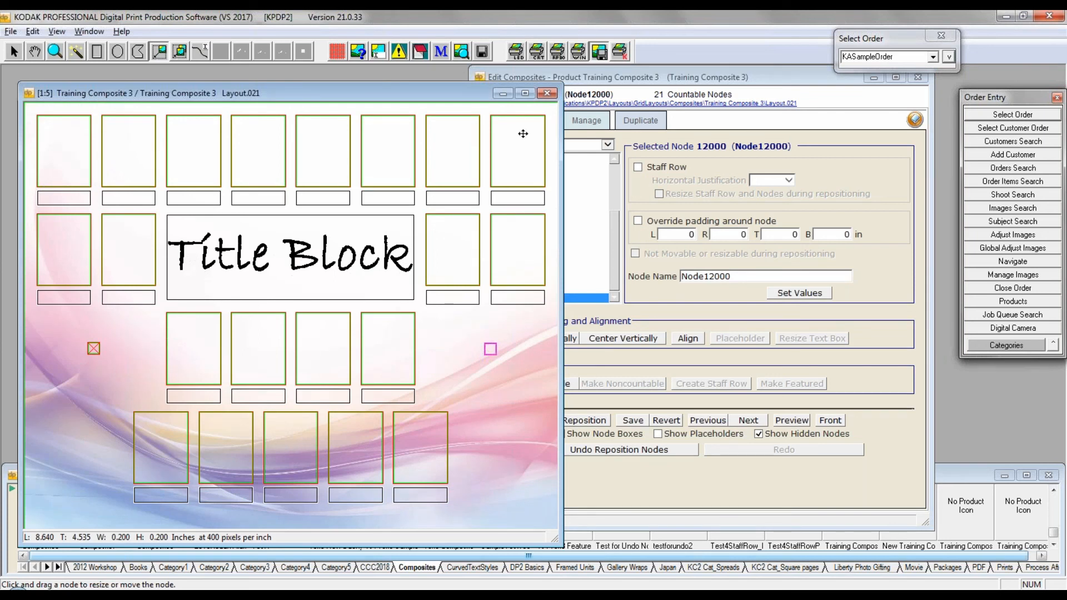
# Step: Replace the last node and the Principal node of the top row in Layout.021 with placeholders
pyautogui.click(14, 51)
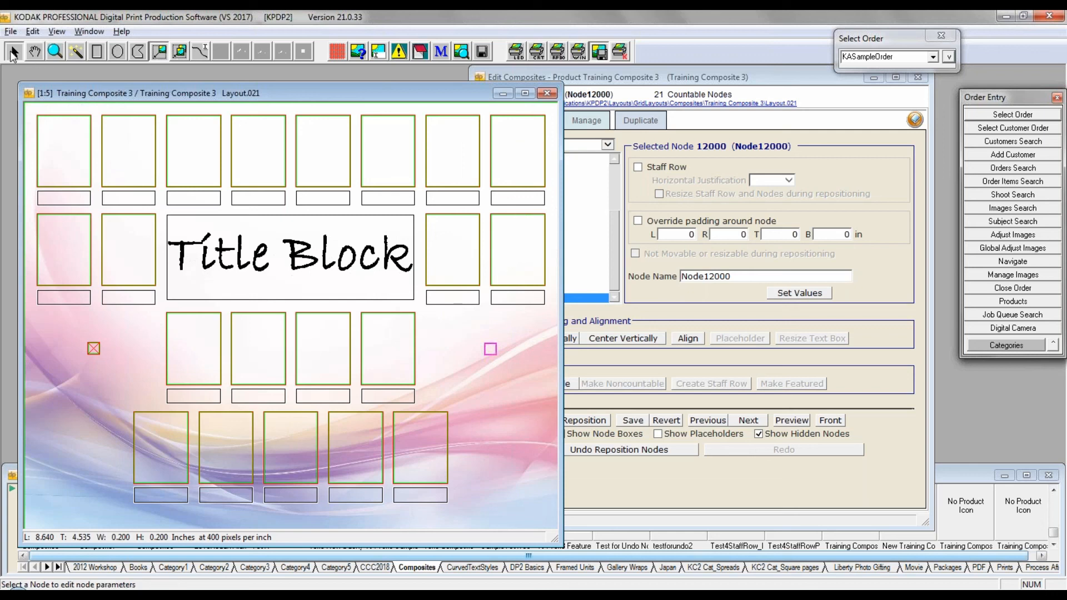
pyautogui.click(521, 152)
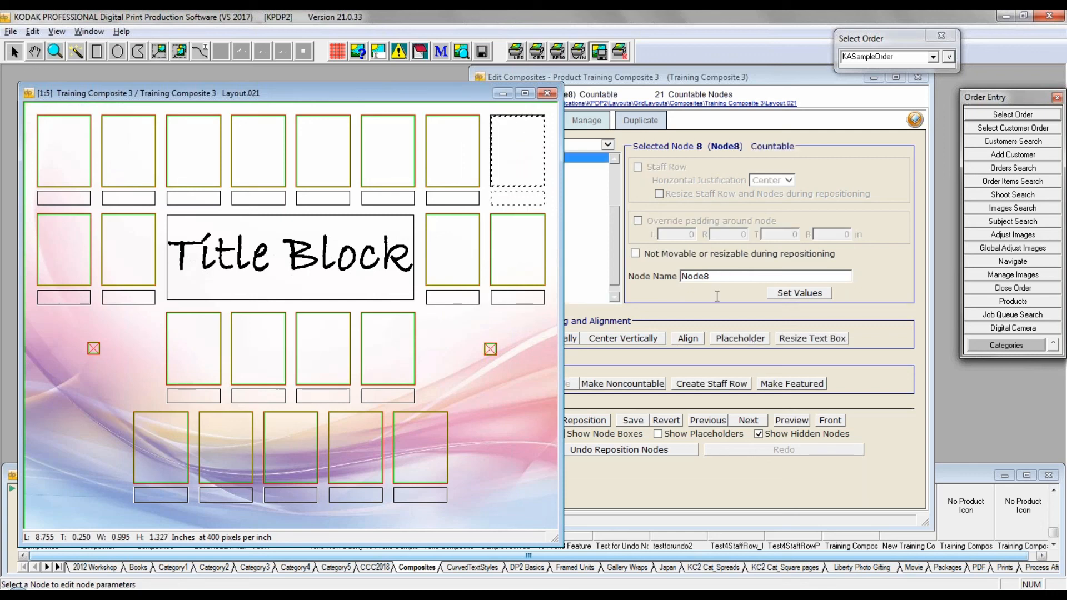
pyautogui.click(740, 339)
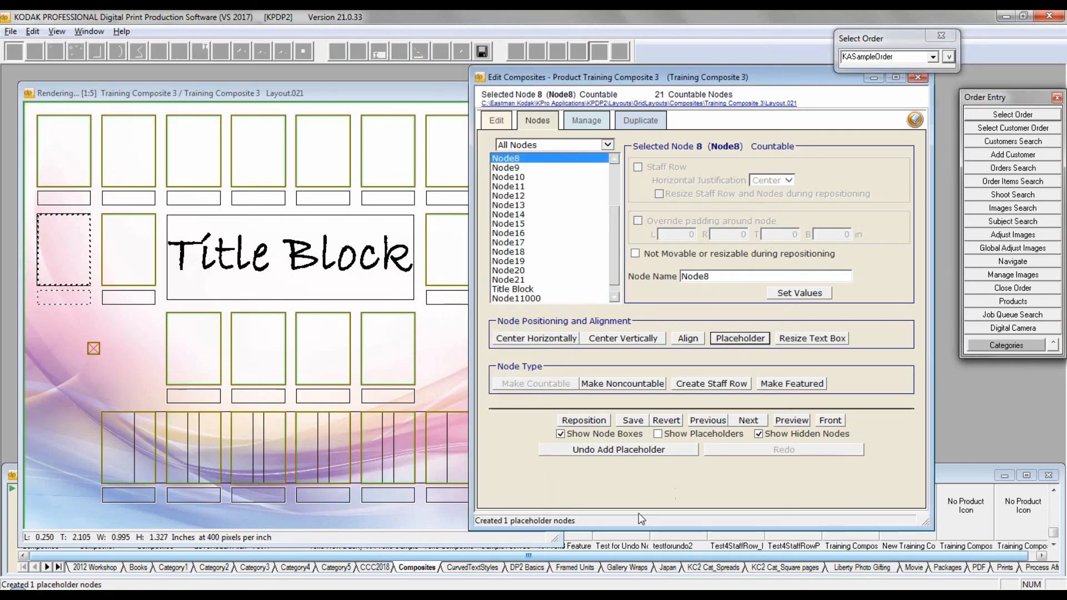
pyautogui.click(301, 94)
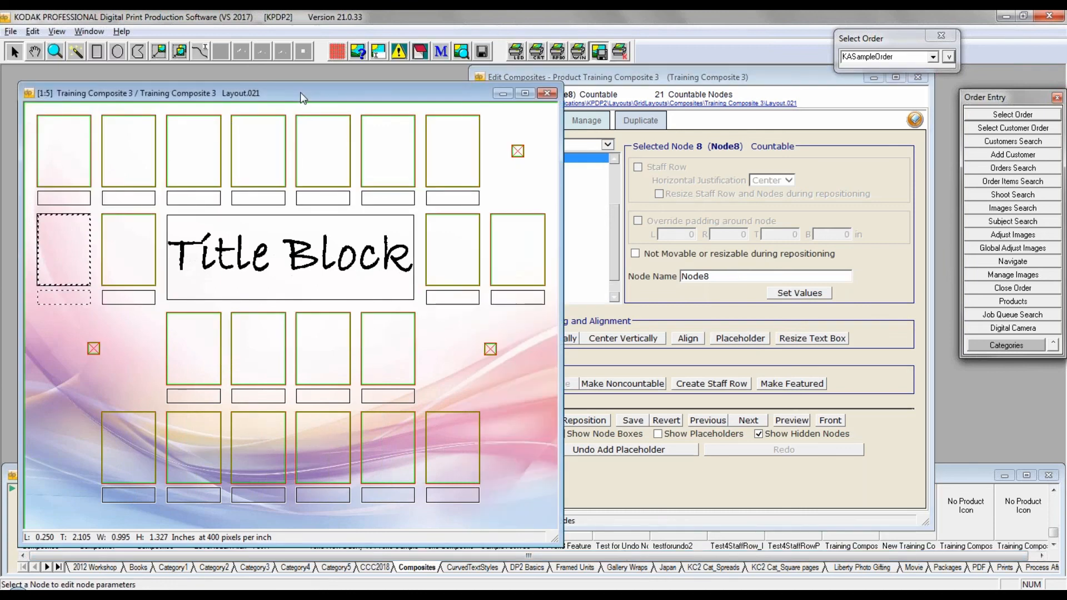
pyautogui.click(76, 146)
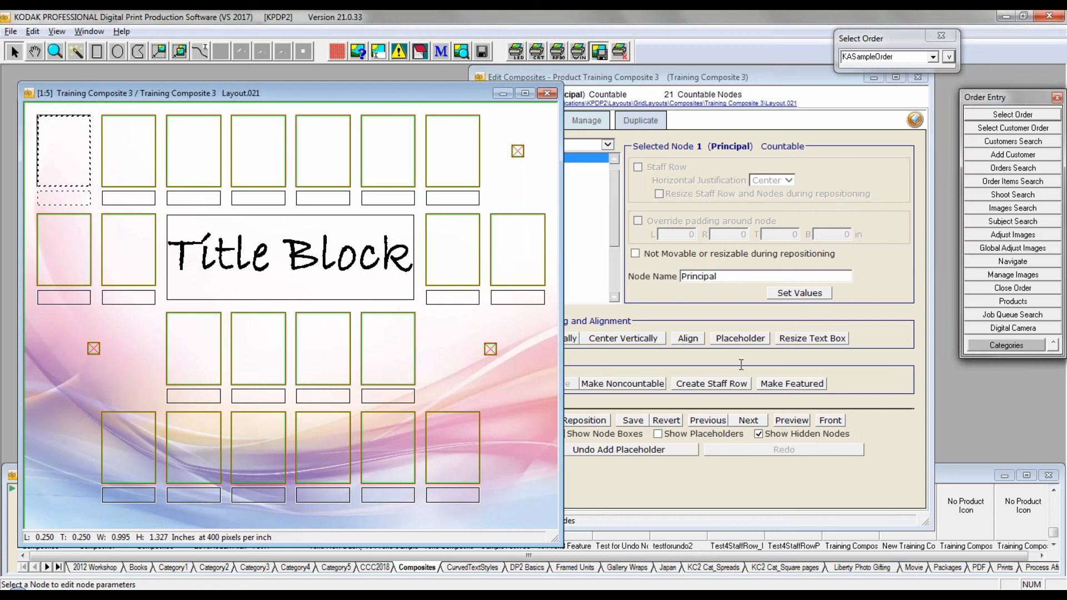
pyautogui.click(740, 338)
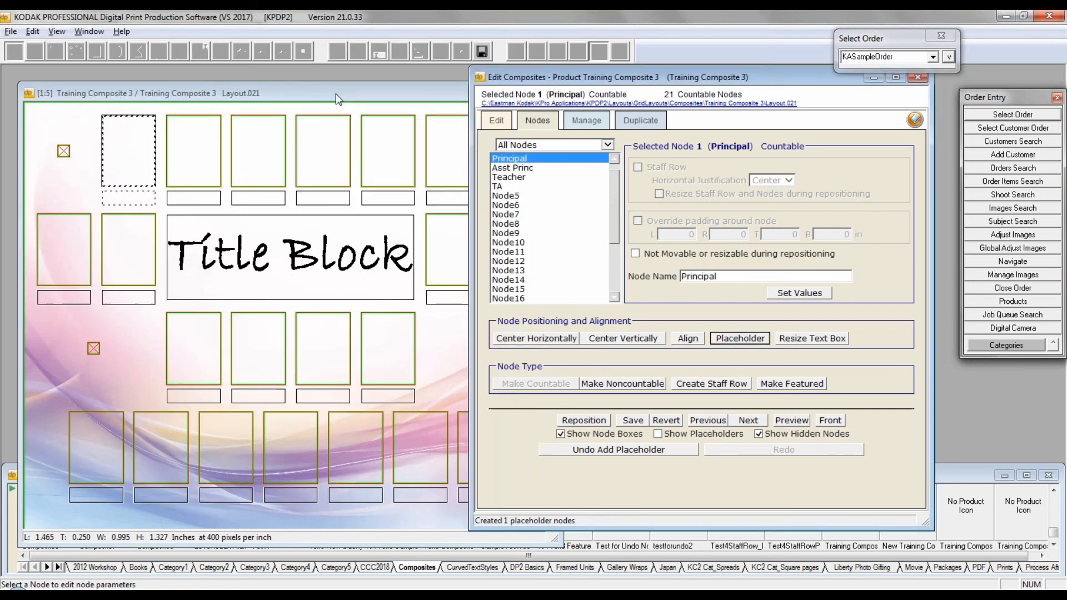
pyautogui.click(337, 91)
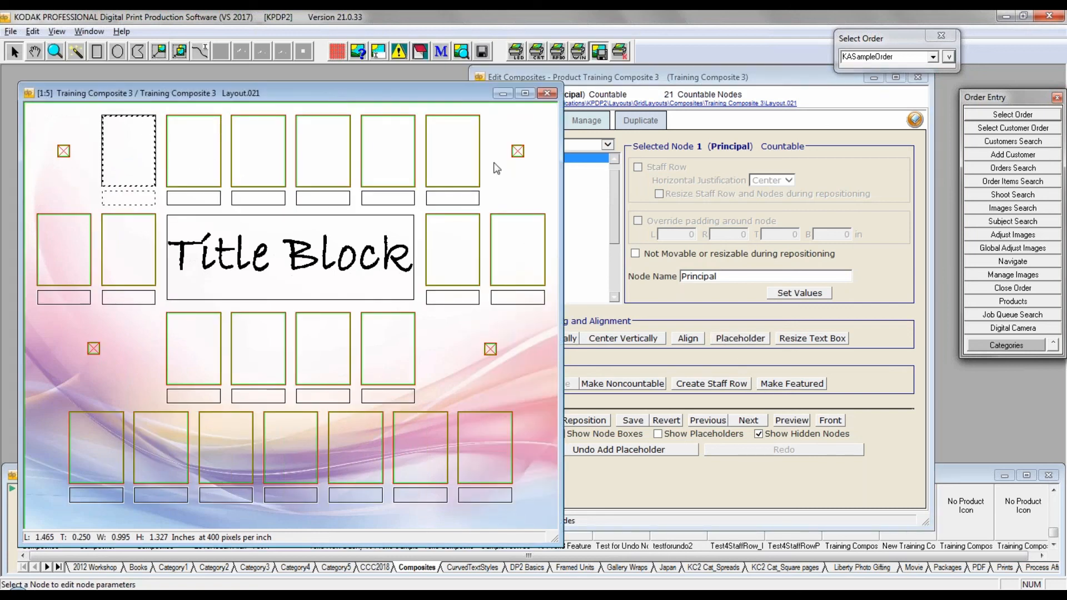
# Step: Move the Edit Composites window beside the Layout.021 window so that they no longer overlap
pyautogui.click(717, 80)
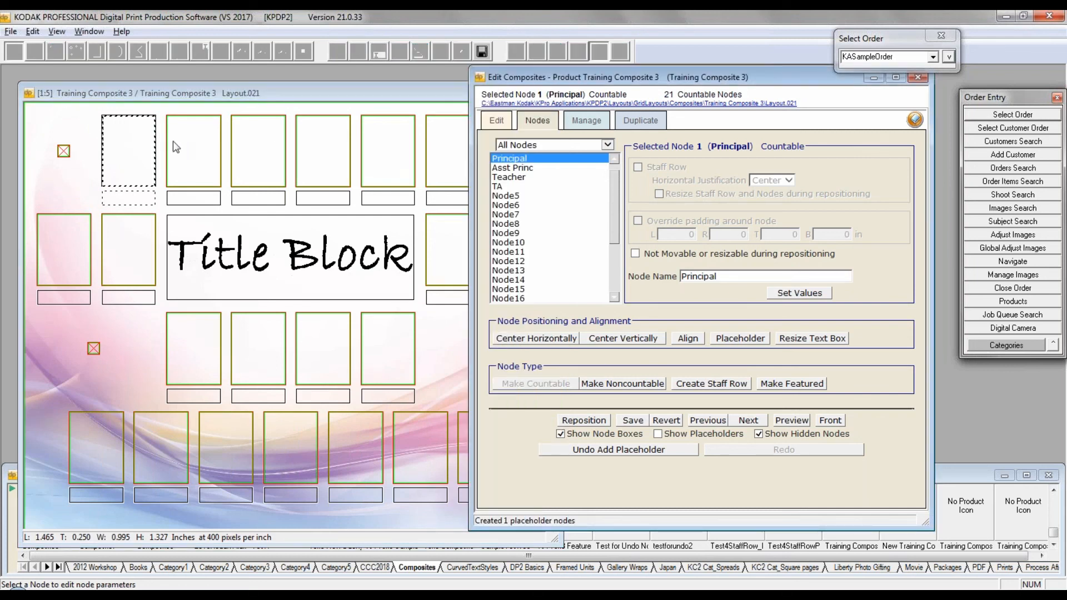
pyautogui.click(142, 157)
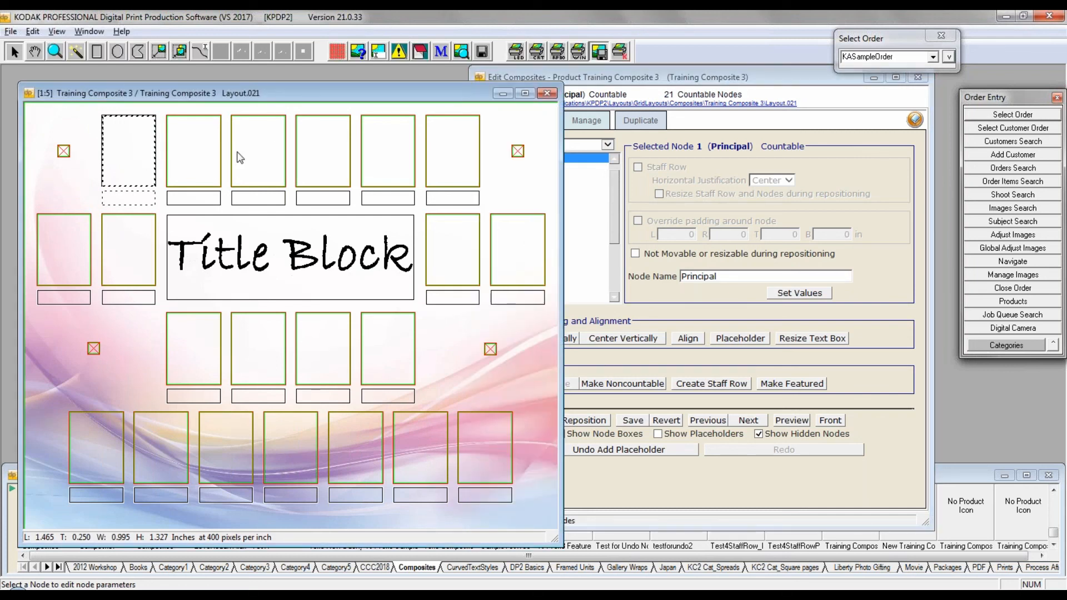
pyautogui.moveTo(659, 83); pyautogui.dragTo(761, 94)
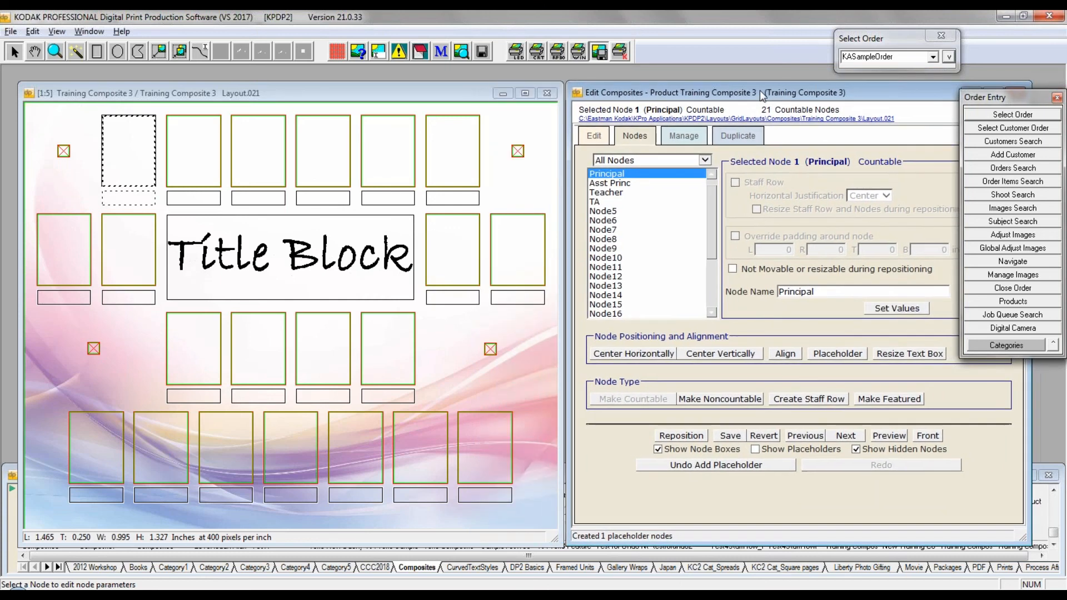
# Step: Check the node order in Layout.021 by selecting the nodes one after another across the first and second rows
pyautogui.click(205, 148)
pyautogui.click(279, 153)
pyautogui.click(314, 154)
pyautogui.click(407, 154)
pyautogui.click(450, 151)
pyautogui.click(62, 250)
pyautogui.click(113, 249)
pyautogui.click(467, 251)
pyautogui.click(528, 254)
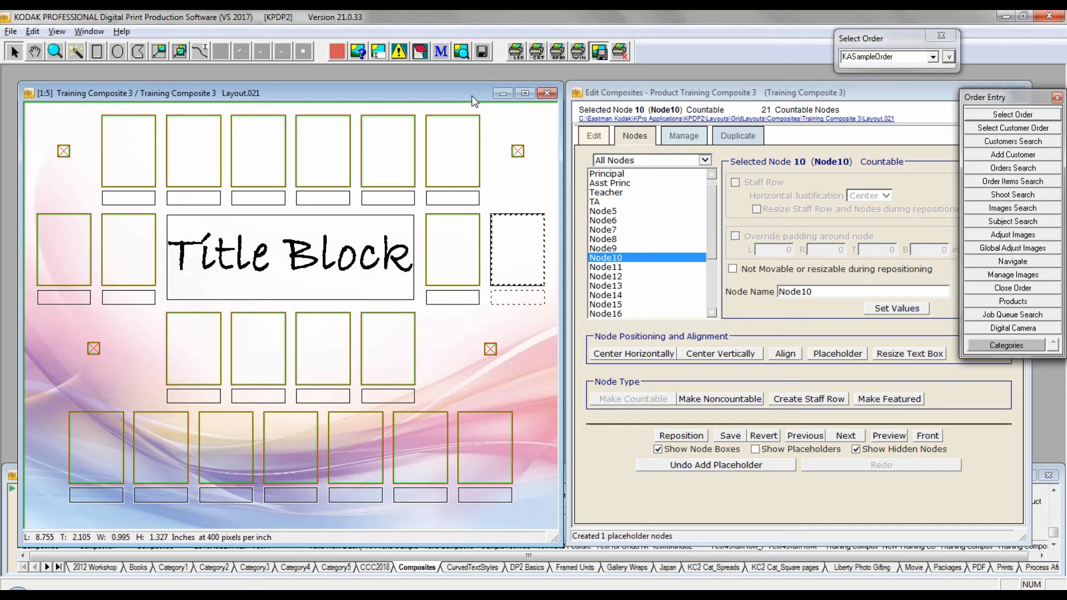
# Step: Show the layout management settings for Layout.021
pyautogui.click(683, 136)
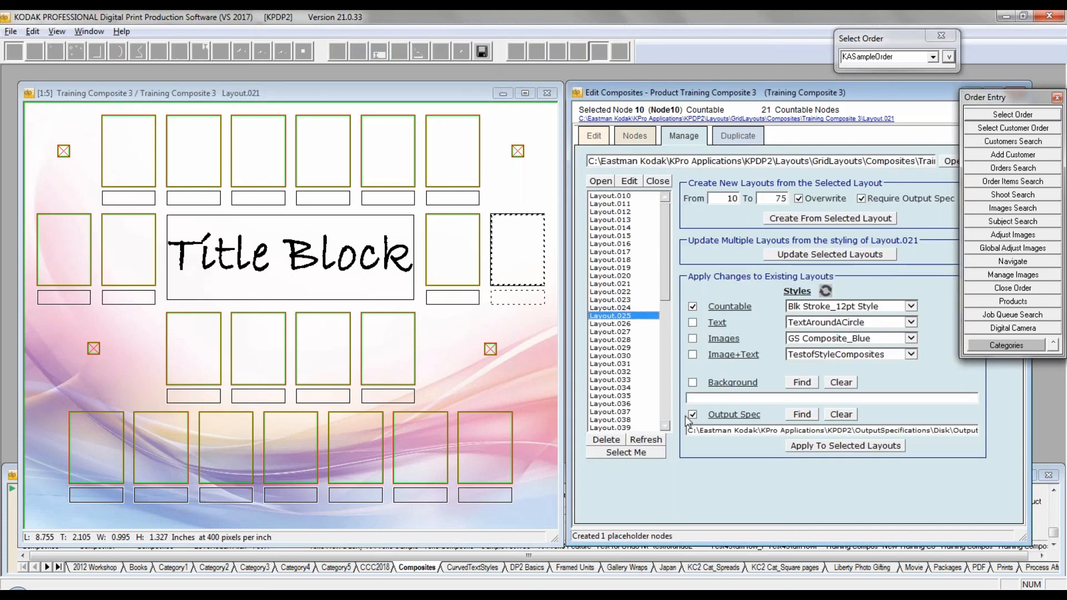